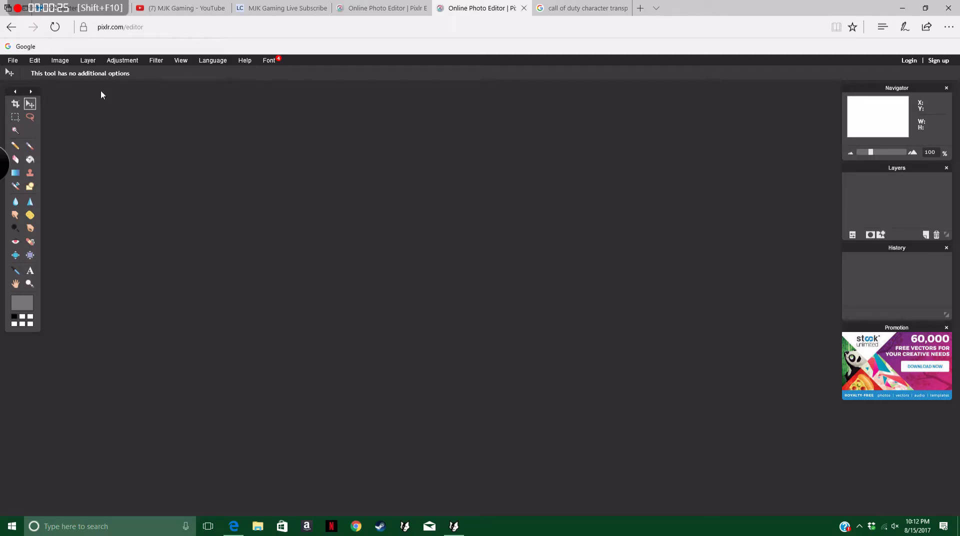
Create a new blank image 1280 wide and 720 high.
click(13, 61)
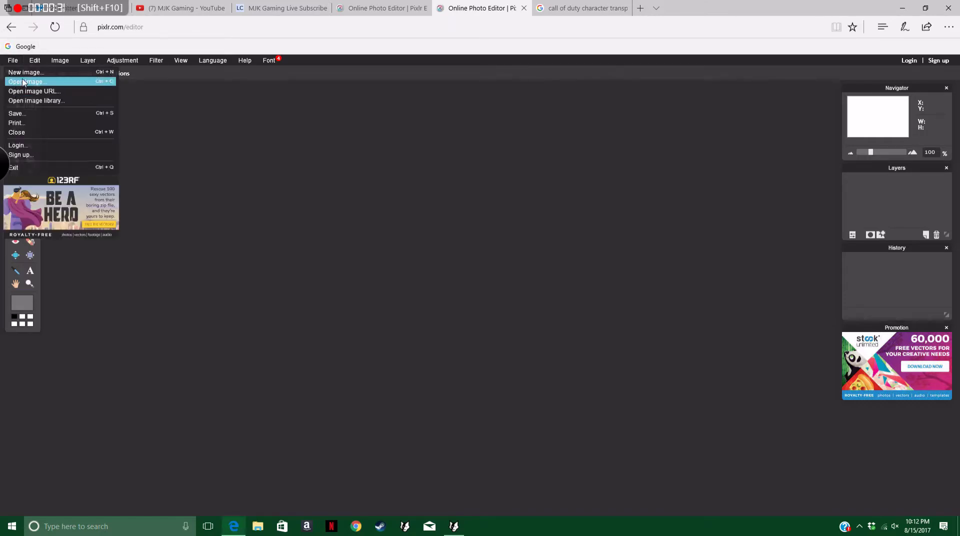
click(35, 73)
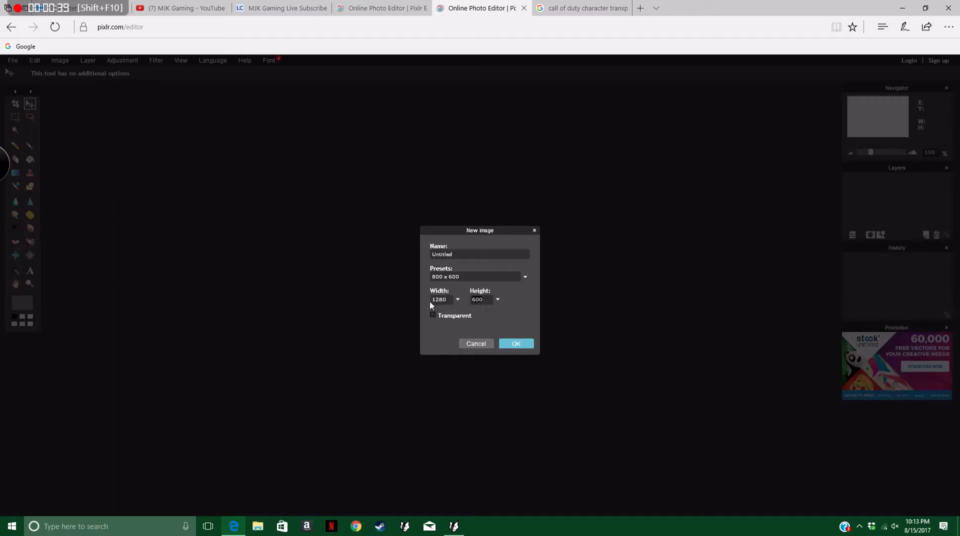
key(Tab)
key(BackSpace)
text(720)
click(505, 345)
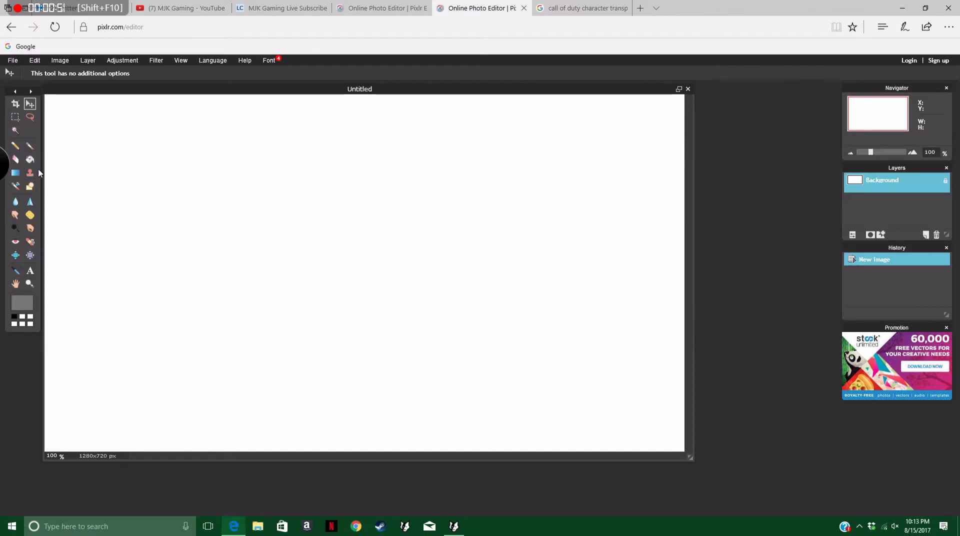
Fill the whole canvas with mid-grey 8c8c8c using the Paint Bucket.
click(31, 304)
drag(391, 236, 400, 223)
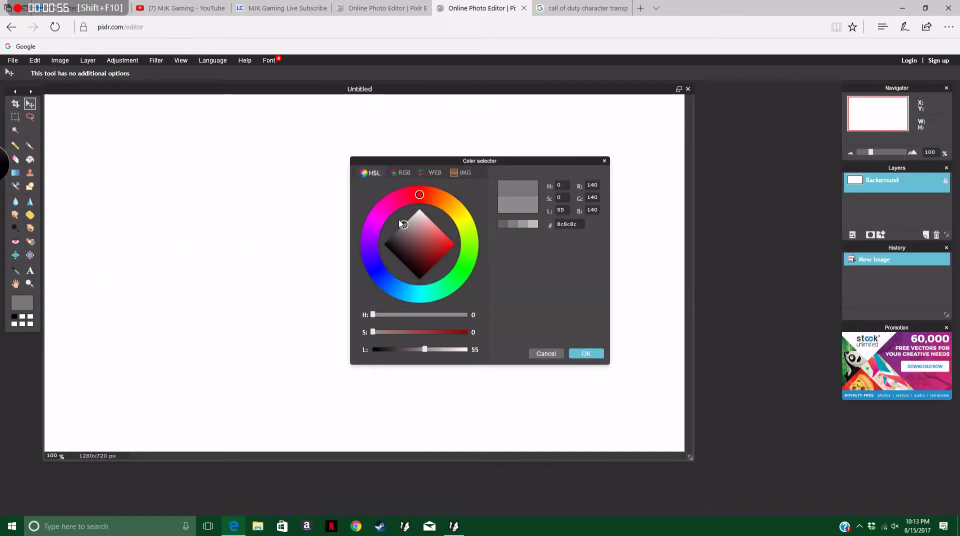
click(580, 356)
click(30, 159)
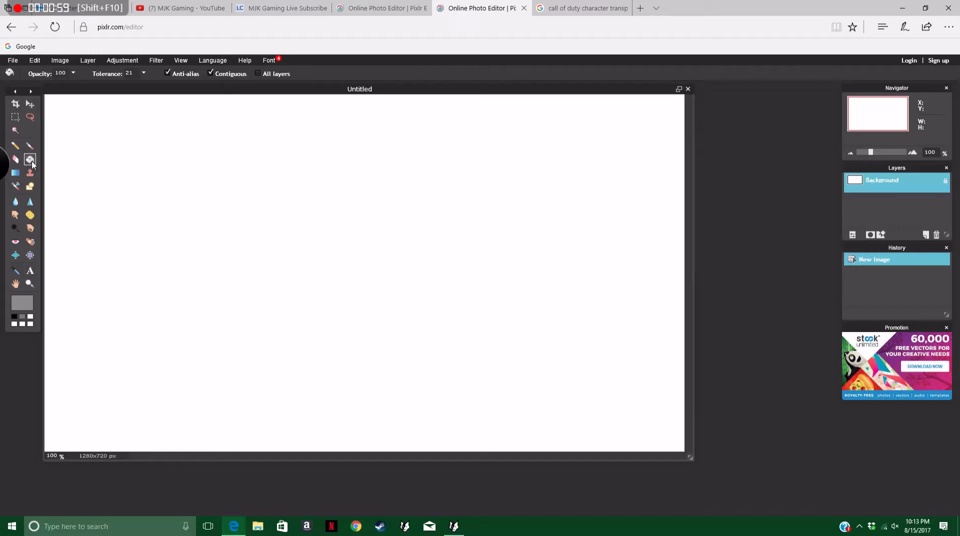
click(159, 159)
click(30, 104)
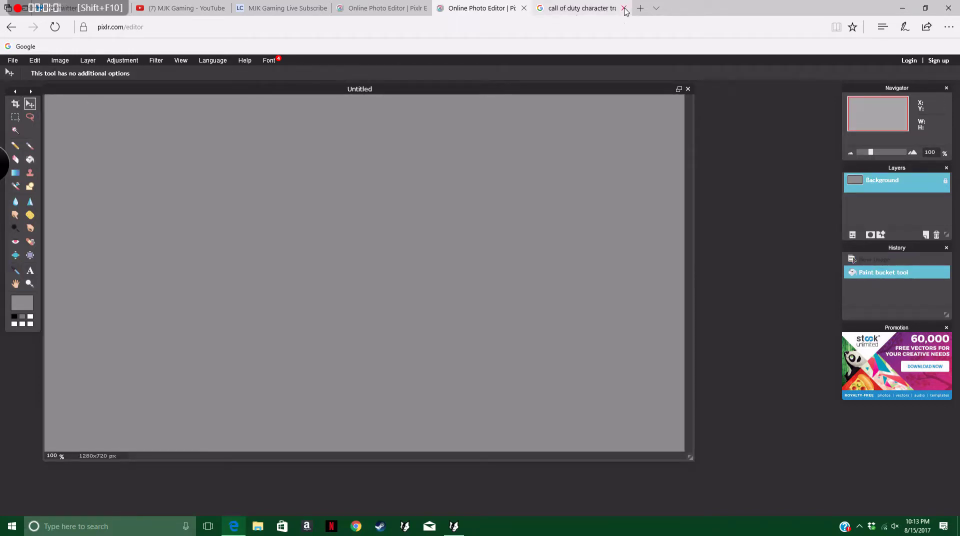
Search Google Images for 'call of duty charcter tranprent'.
click(626, 11)
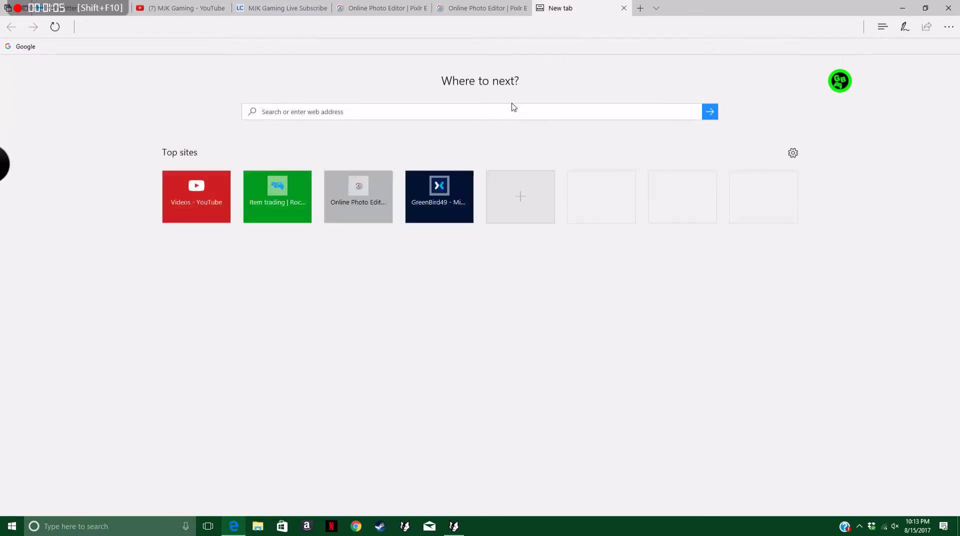
text(call of dut)
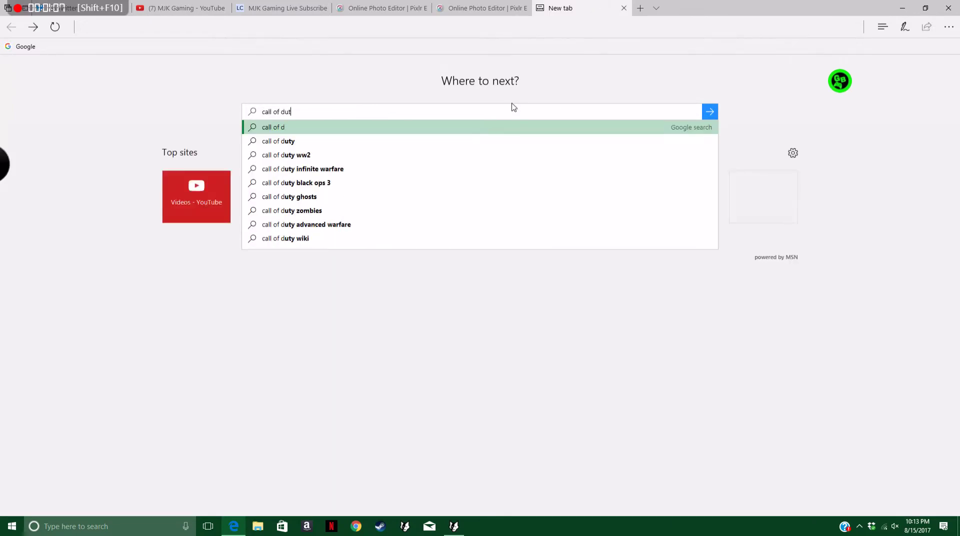
text(y charcter)
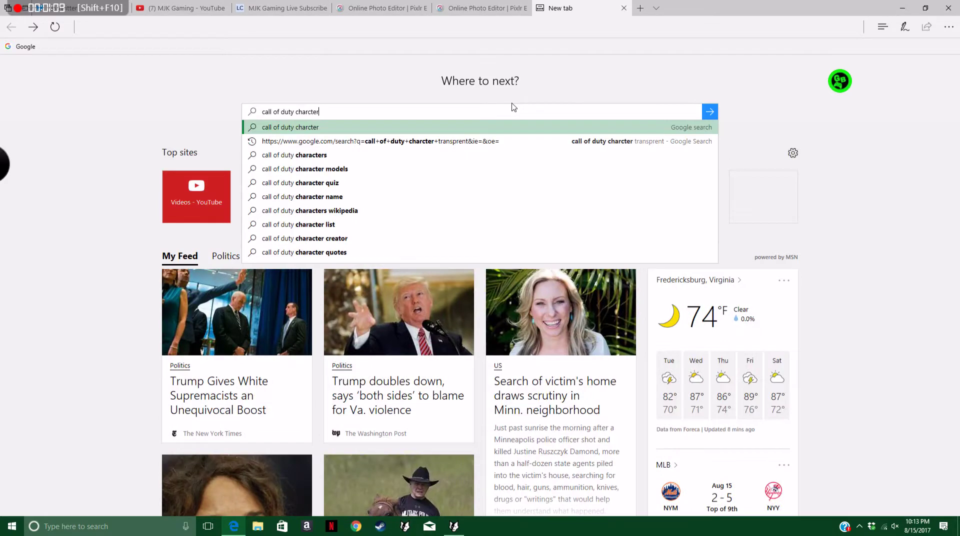
text( tranprent)
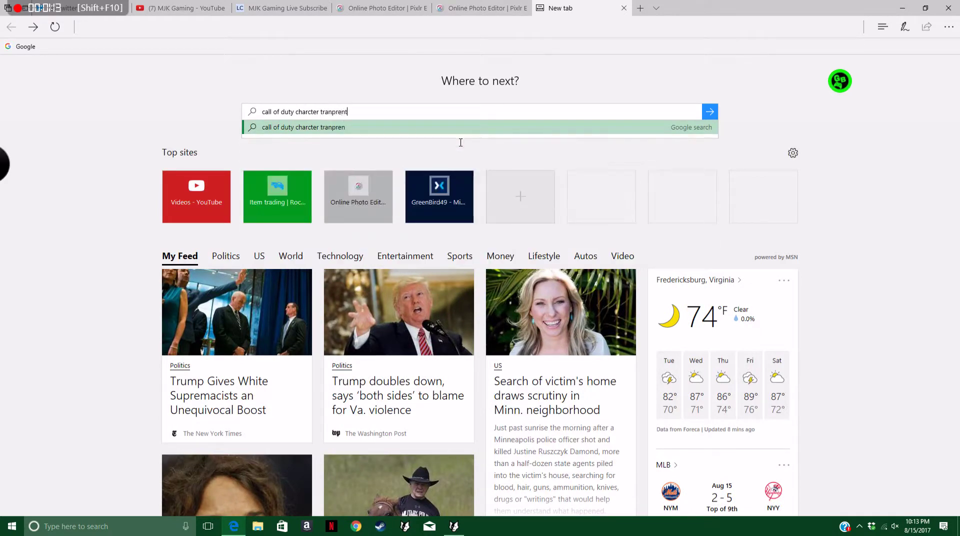
key(Return)
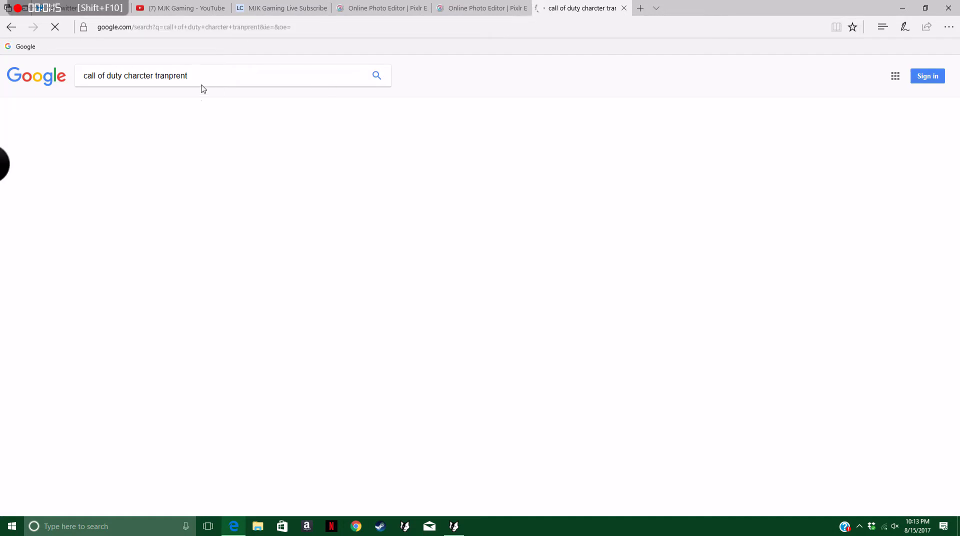
click(117, 109)
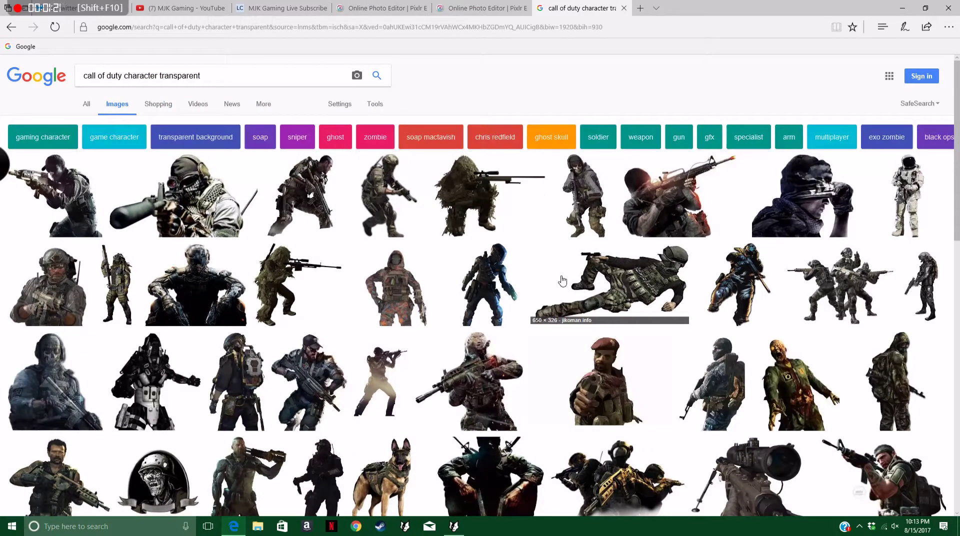
Save the prone soldier picture into Pictures as Last_Stand.
click(653, 290)
right_click(193, 288)
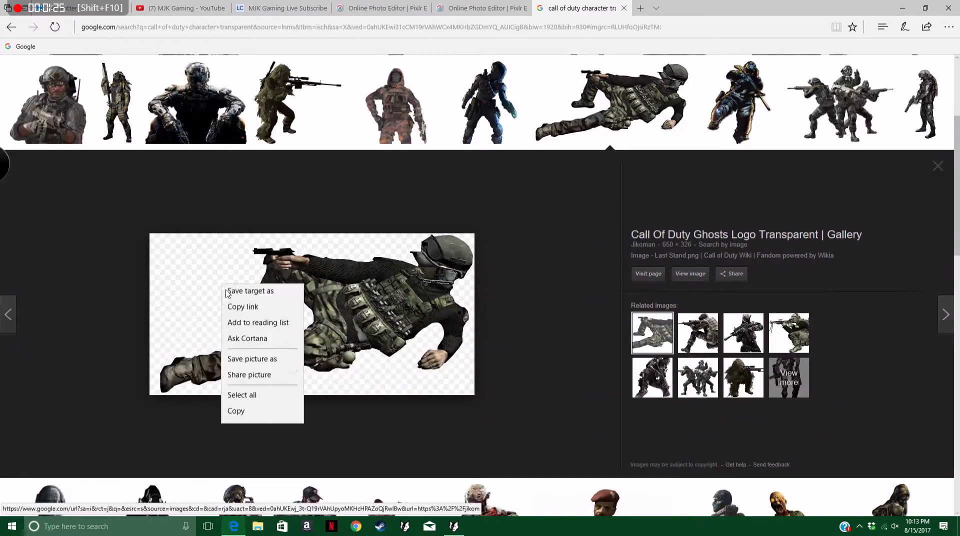
click(268, 394)
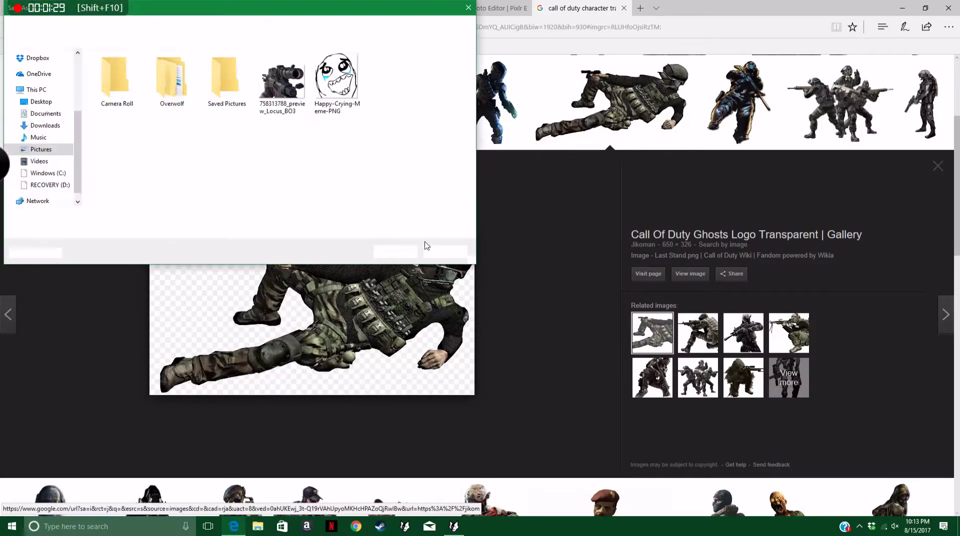
key(Return)
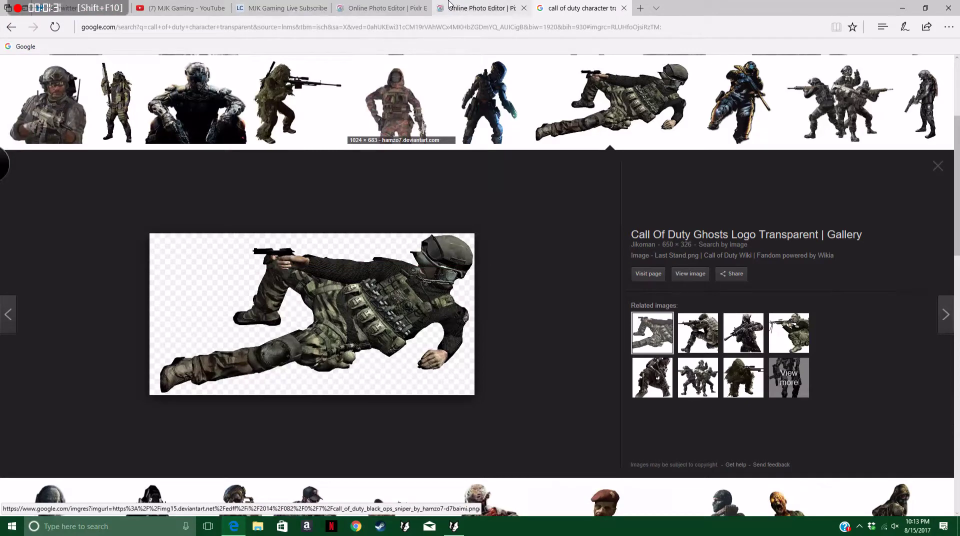
click(478, 8)
Open the Last_Stand image and resize it to 798×400.
click(13, 61)
click(33, 85)
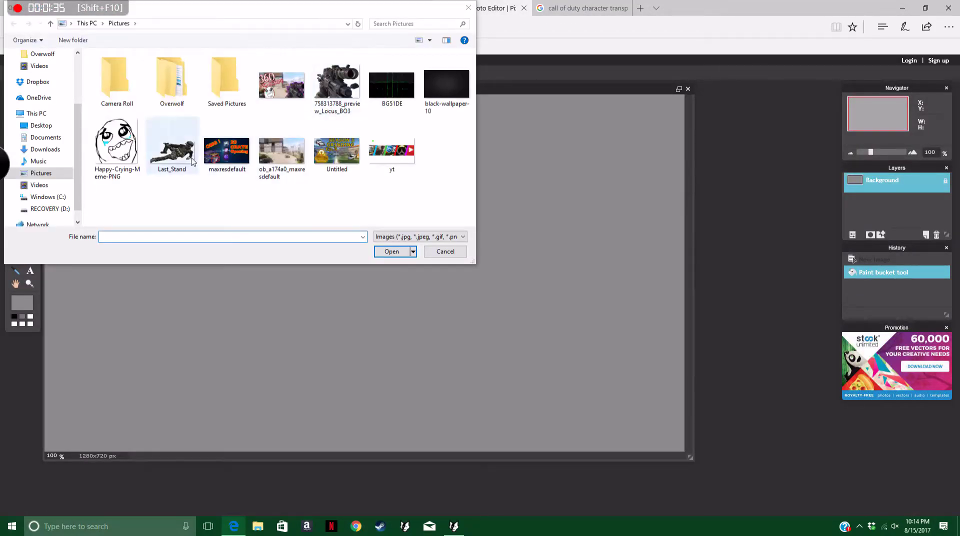
double_click(190, 158)
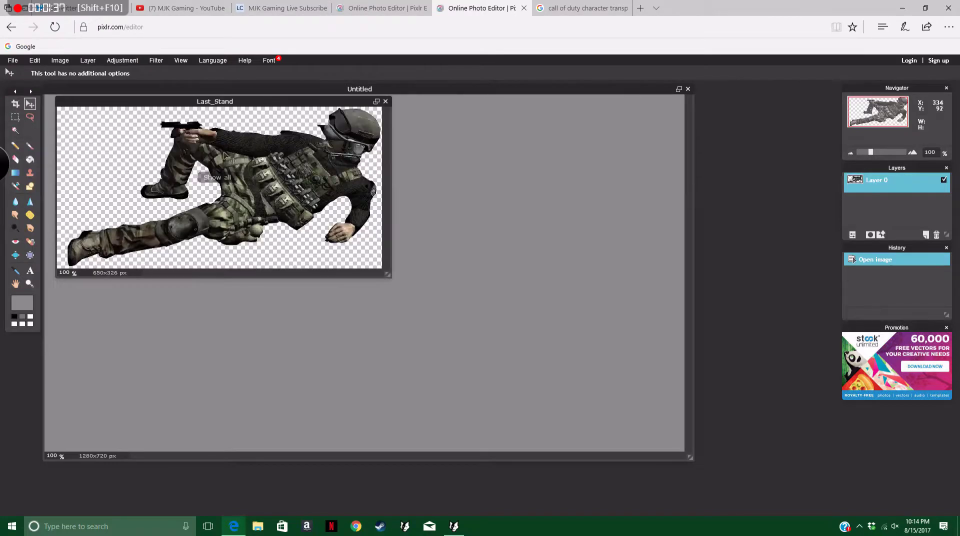
click(59, 62)
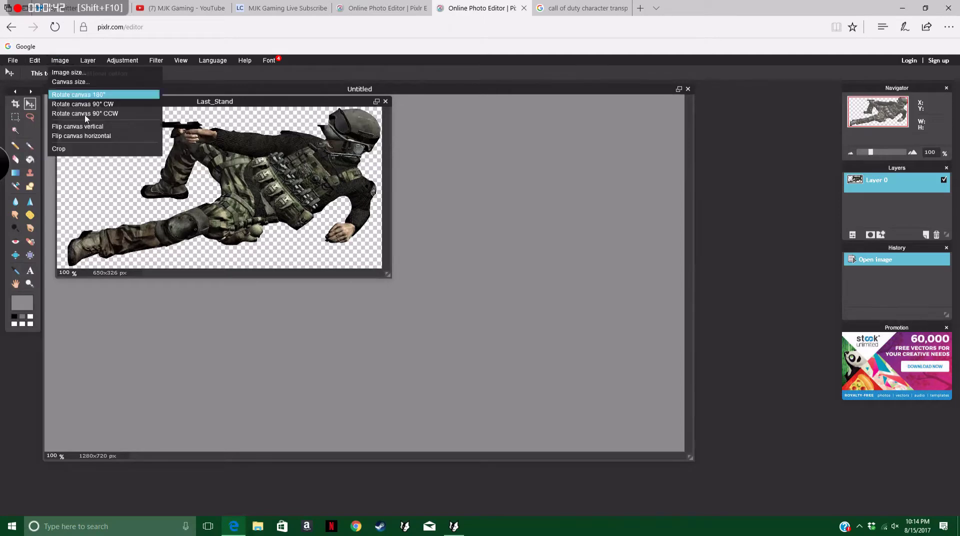
click(103, 75)
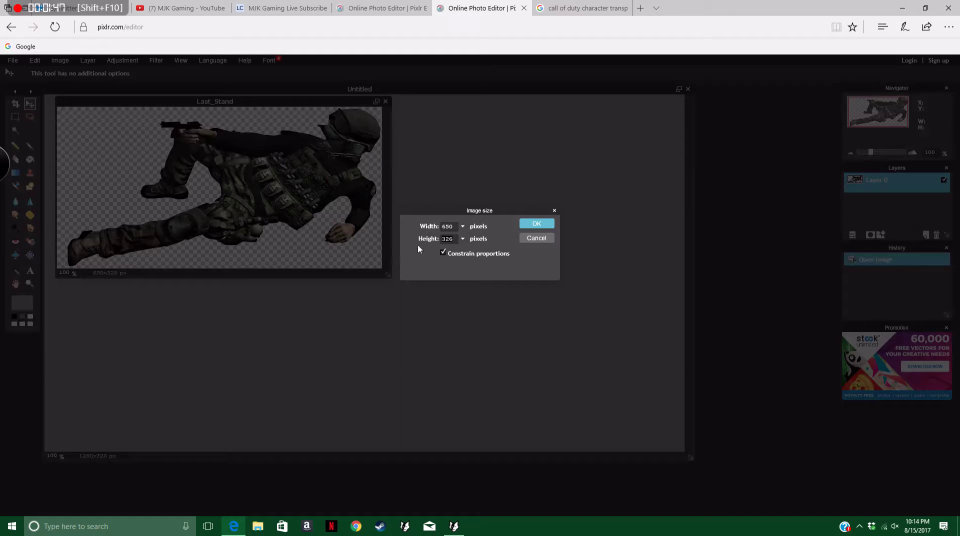
key(BackSpace)
click(537, 224)
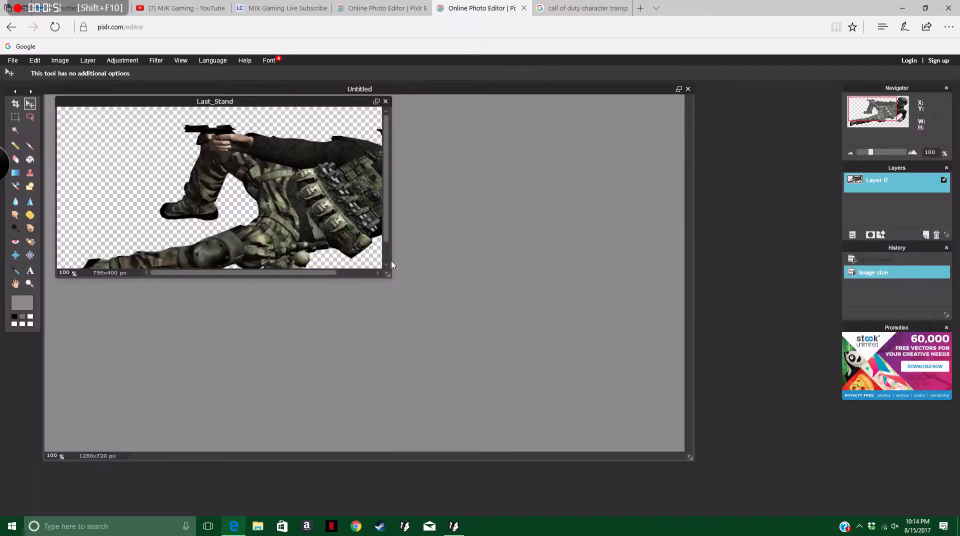
Copy the soldier layer onto the grey canvas and move it toward the lower right.
drag(388, 274, 503, 327)
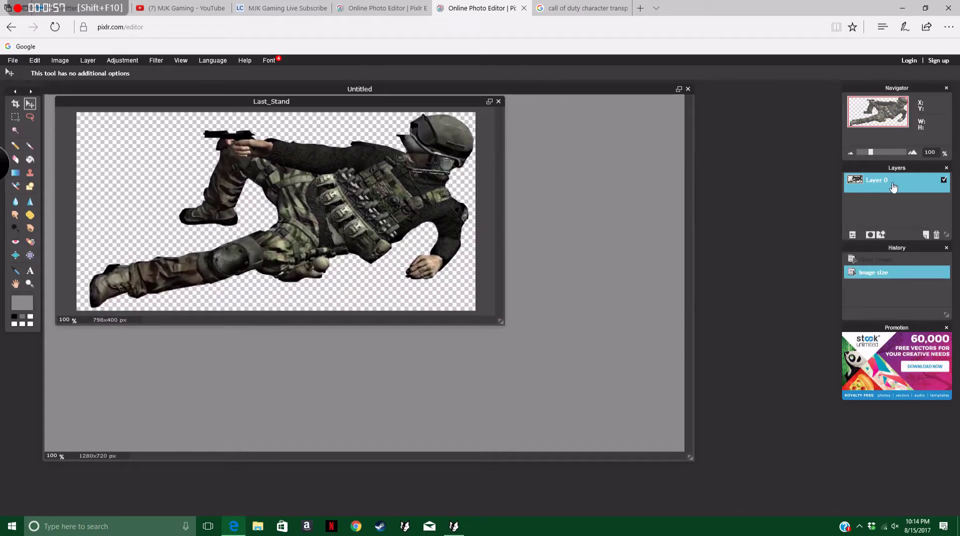
drag(880, 187, 631, 170)
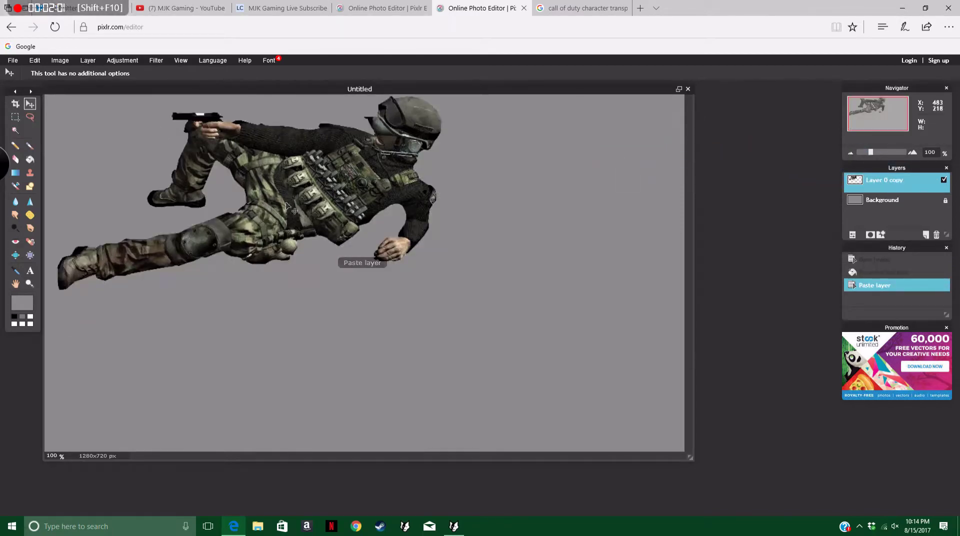
drag(302, 201, 542, 357)
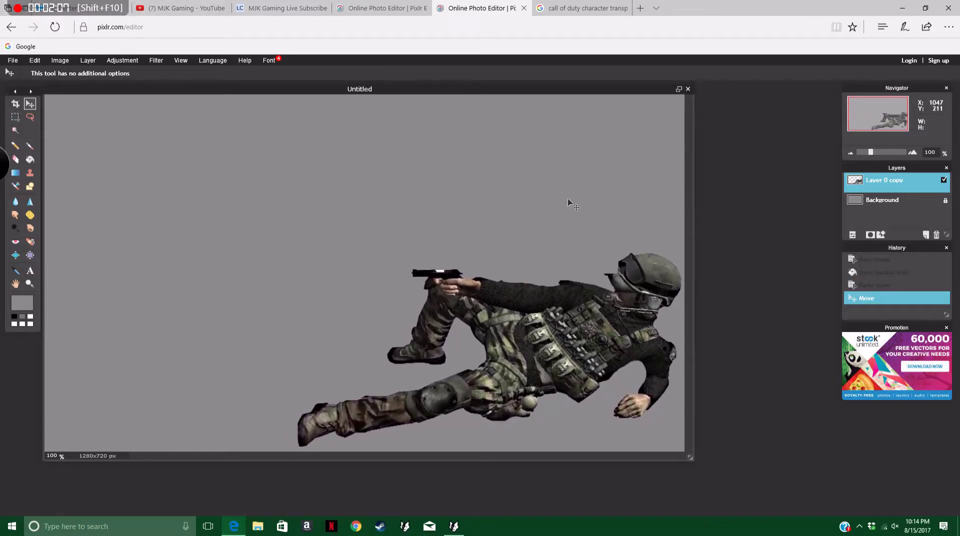
Mirror the soldier horizontally and nudge him down slightly.
click(61, 61)
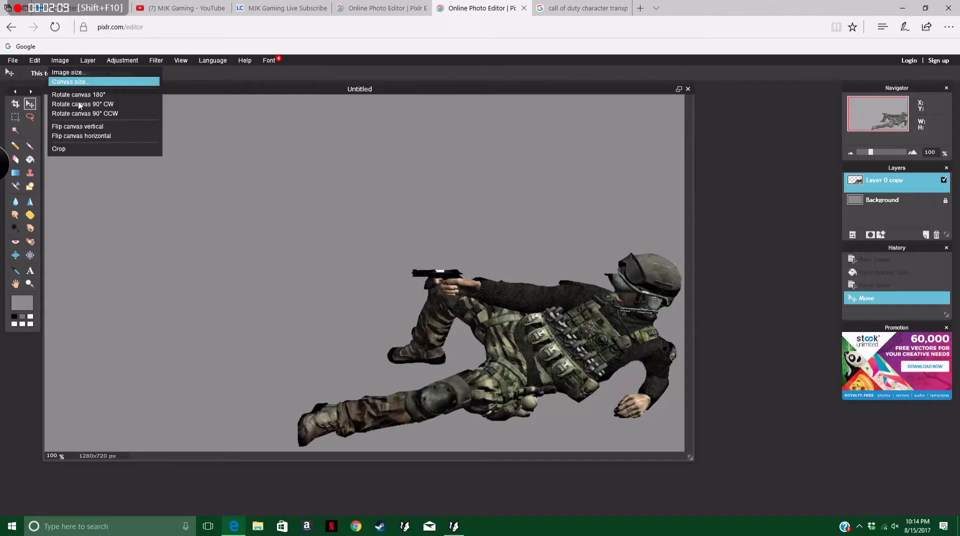
click(83, 136)
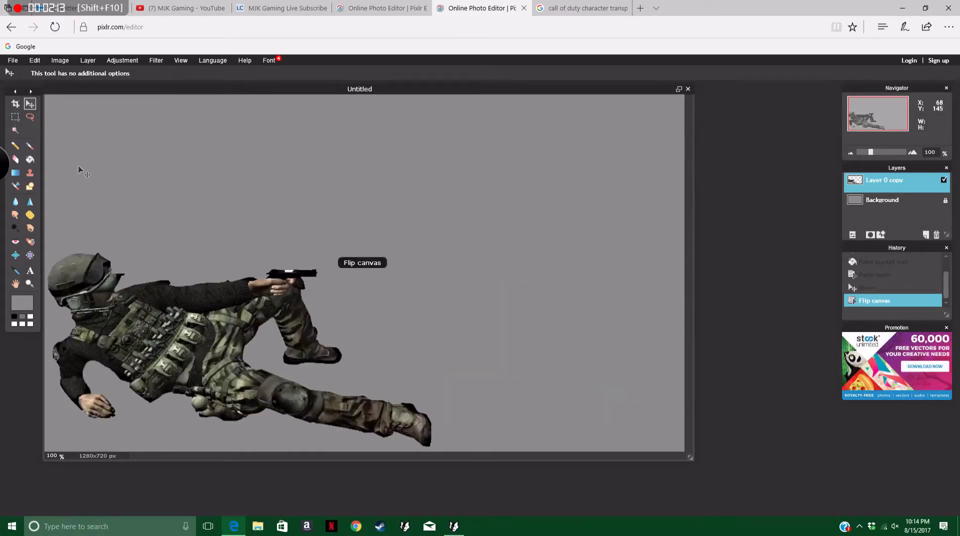
key(shift+Down)
key(shift+Down)
key(shift+Down)
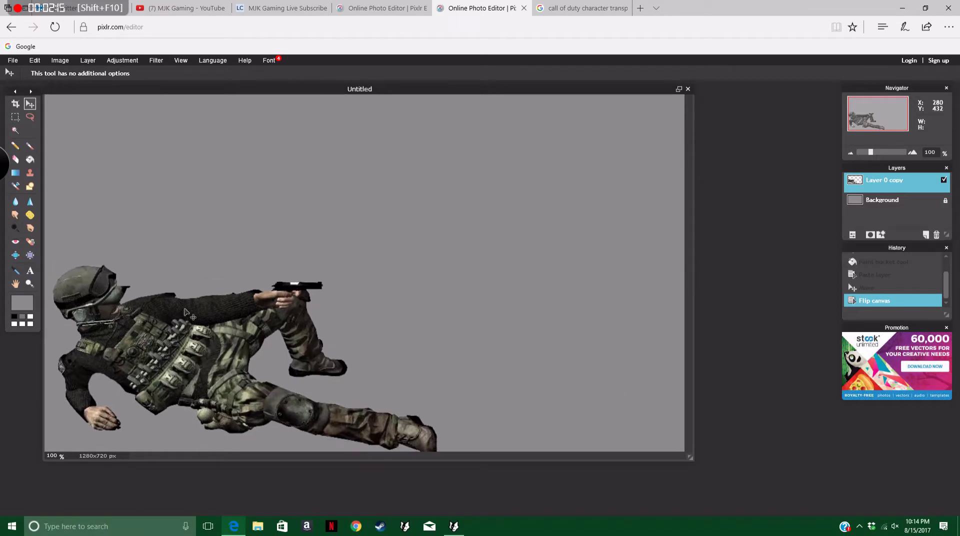
Flip the soldier vertically and back upright, shifting him slightly down.
click(61, 60)
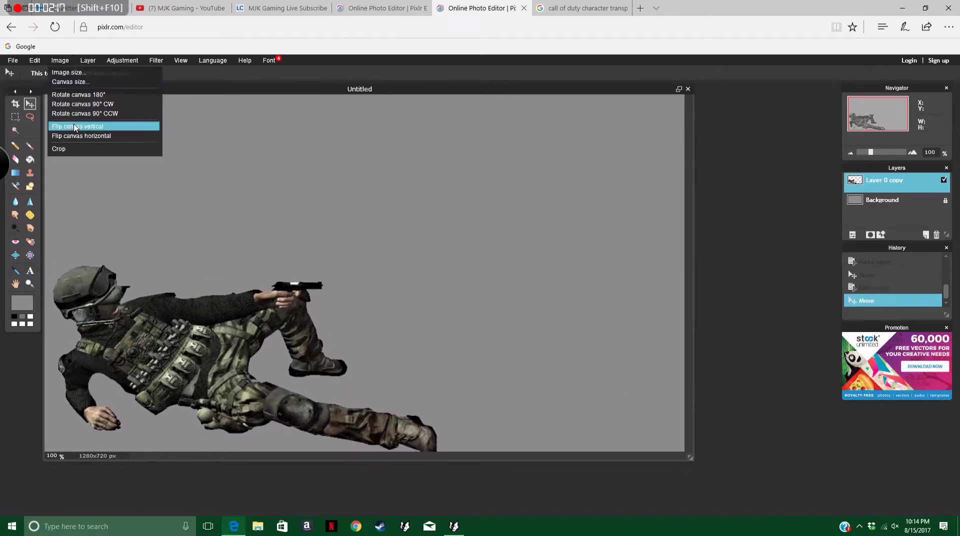
click(77, 125)
drag(321, 253, 322, 266)
click(60, 60)
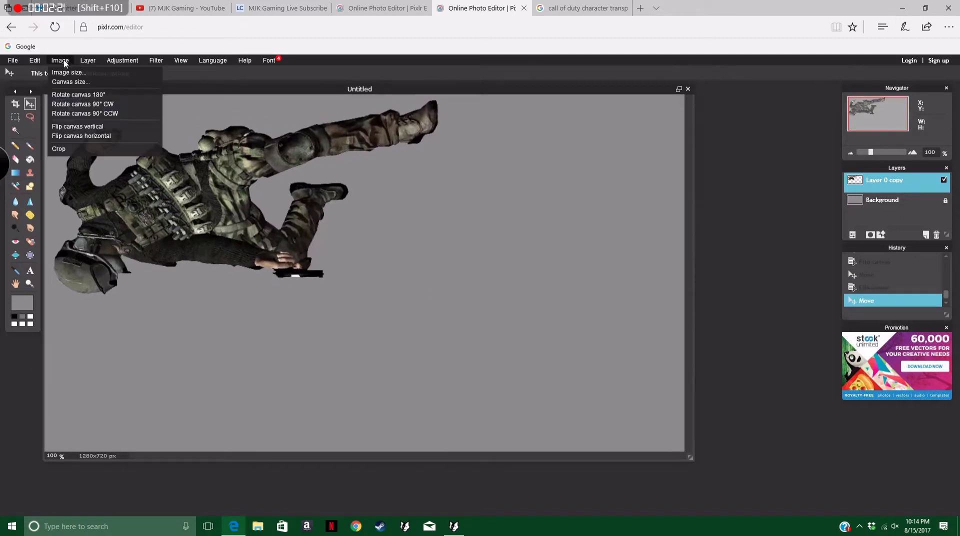
click(90, 129)
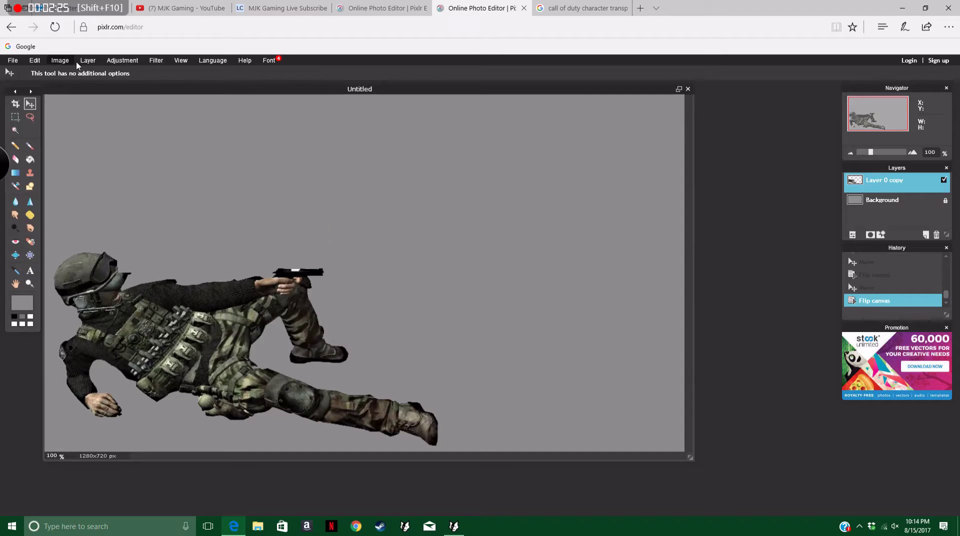
Set the text size to 130, then cancel the empty text box.
click(30, 271)
click(83, 200)
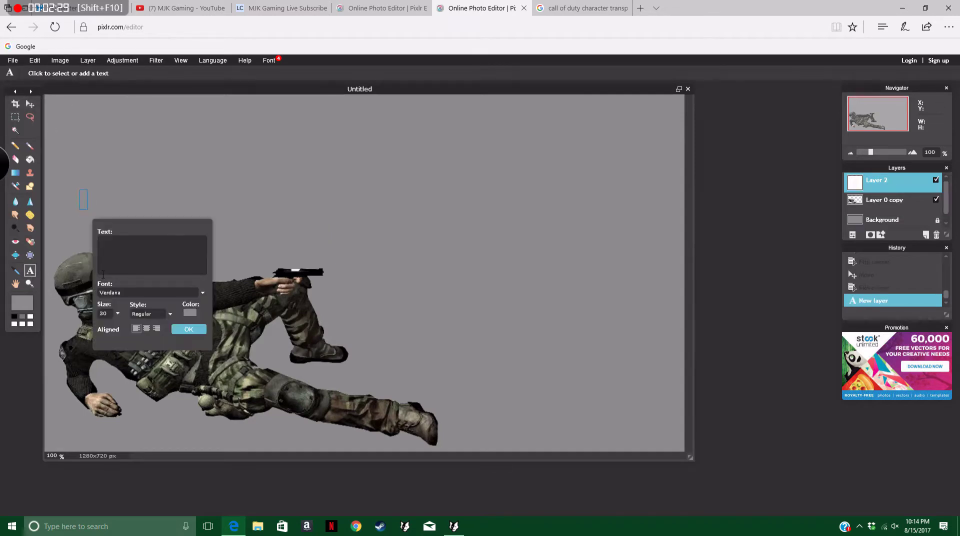
drag(119, 313, 199, 313)
click(177, 332)
Set the foreground colour to a fully saturated bright blue.
click(21, 303)
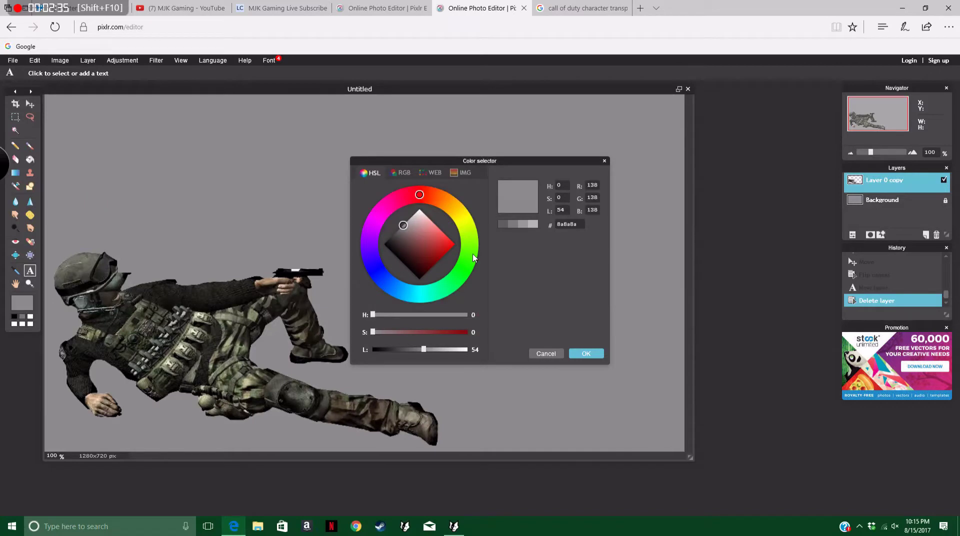
mouse_move(474, 256)
mouse_down()
mouse_move(456, 279)
mouse_move(368, 276)
mouse_up()
click(446, 246)
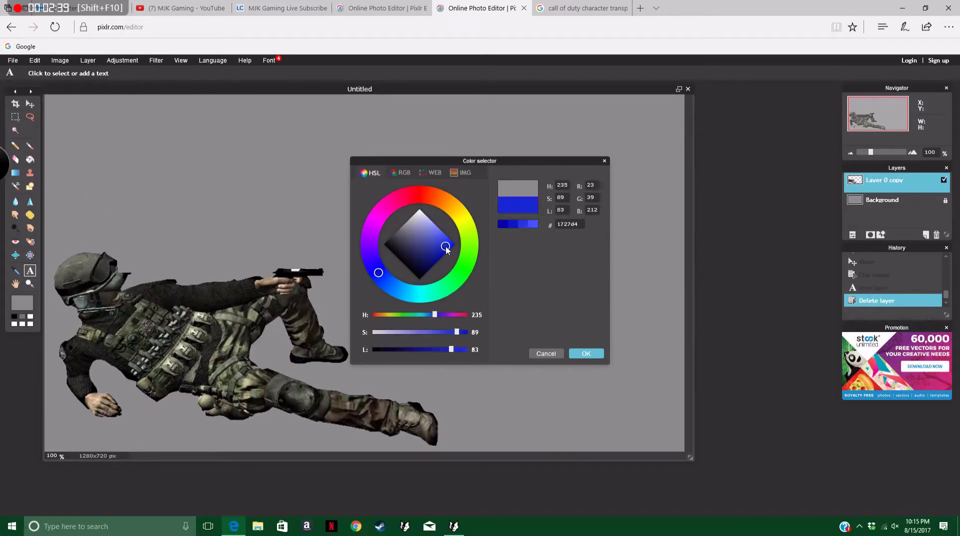
drag(446, 249, 517, 307)
click(587, 354)
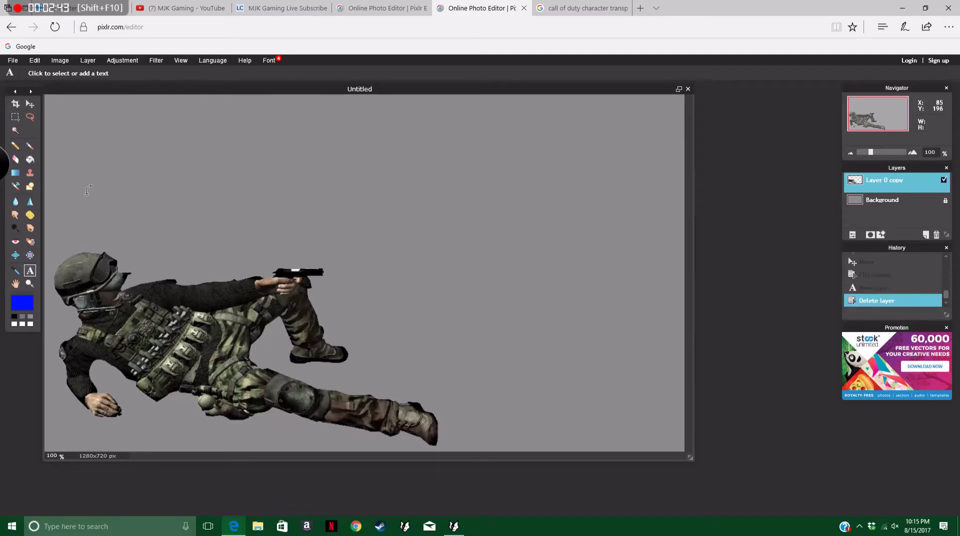
Add a new empty layer, undoing an accidental layer mask on the soldier.
click(86, 60)
click(102, 213)
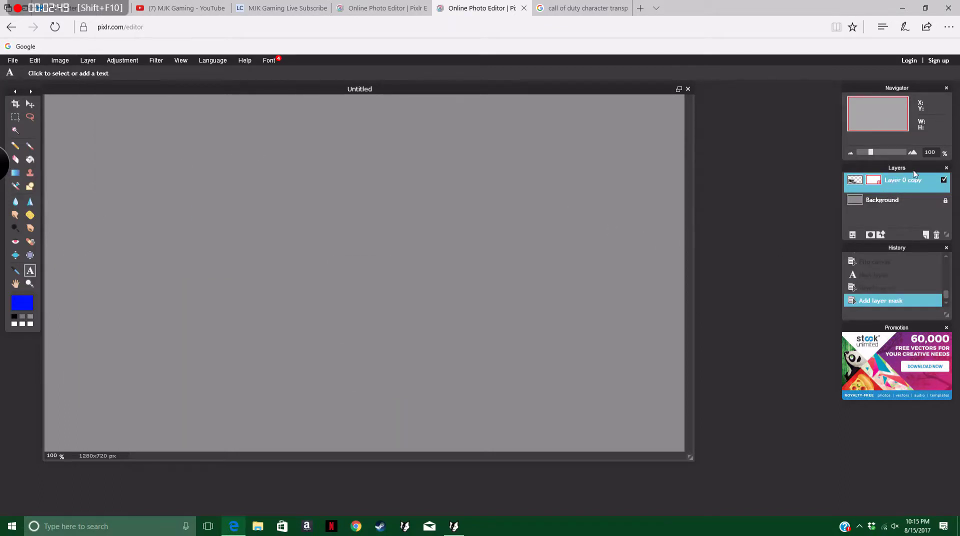
click(884, 288)
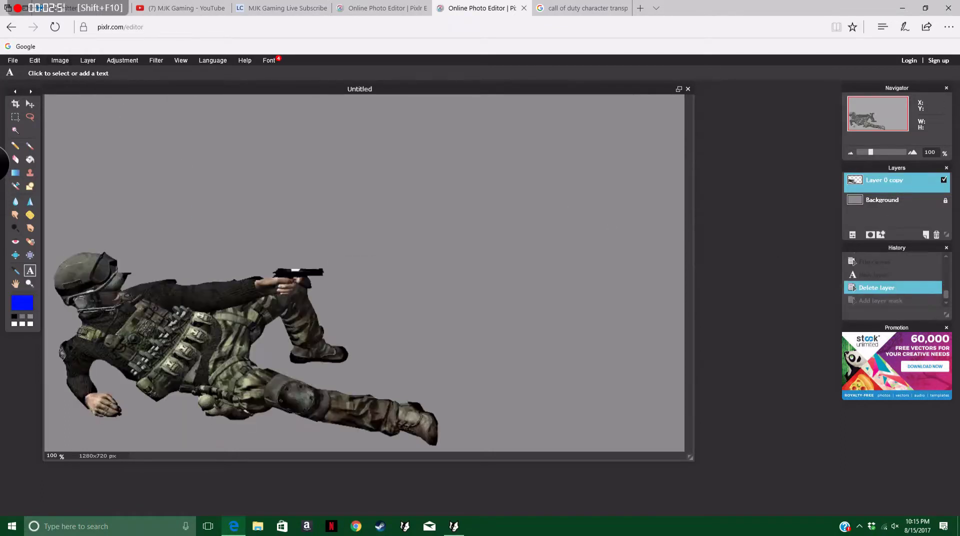
click(891, 300)
click(891, 275)
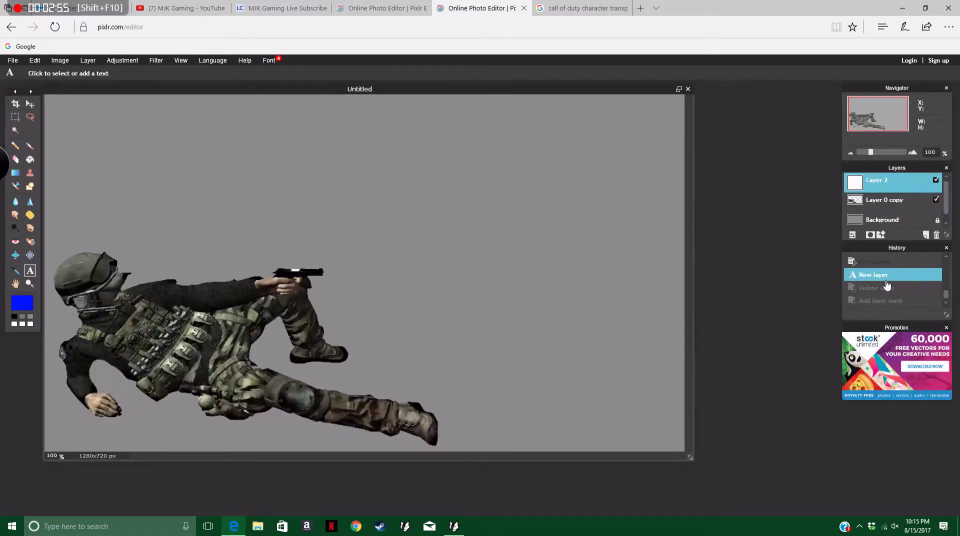
click(886, 288)
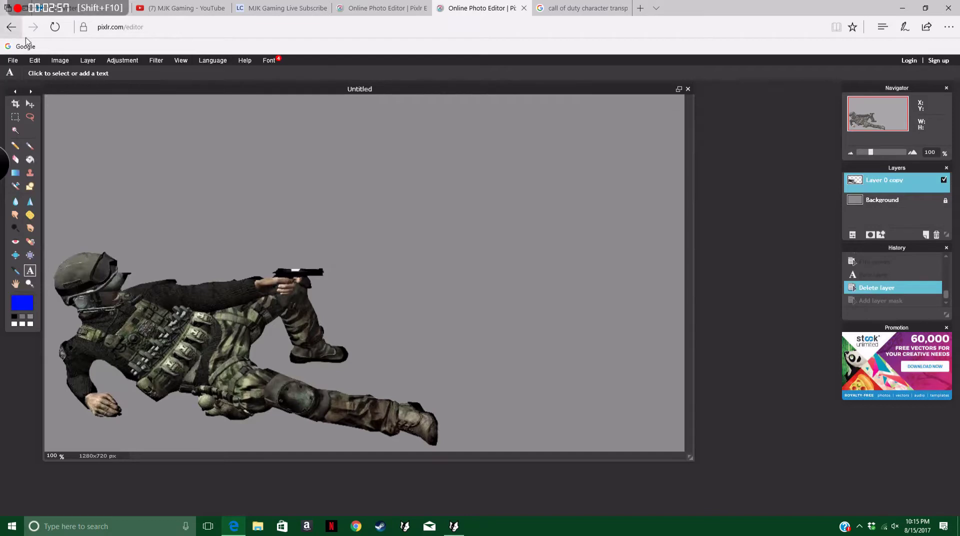
click(88, 61)
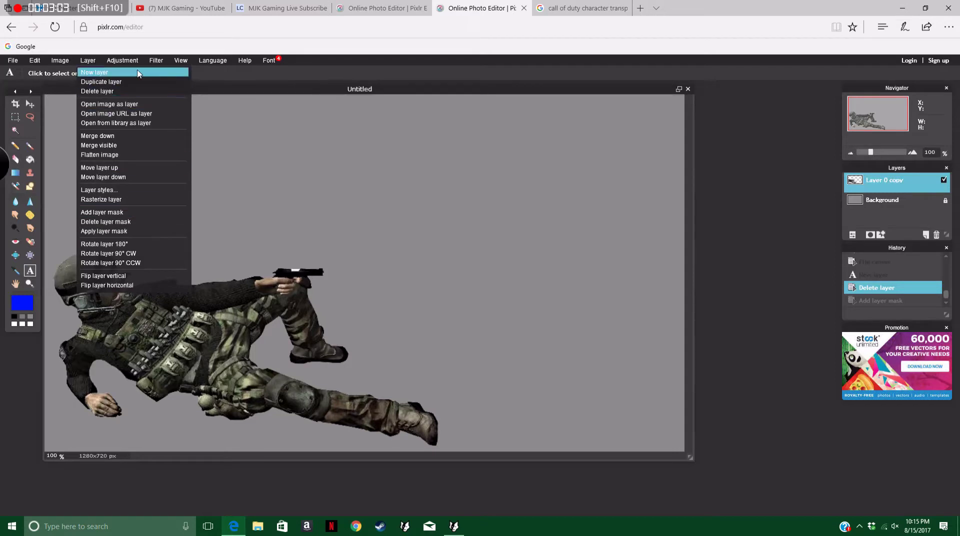
click(95, 72)
Move the soldier layer slightly up and to the right.
click(892, 200)
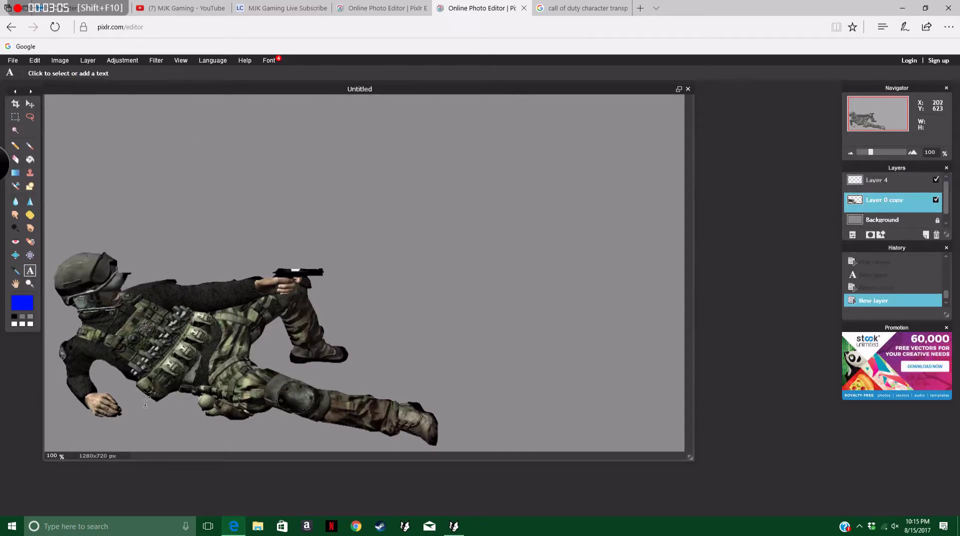
click(30, 103)
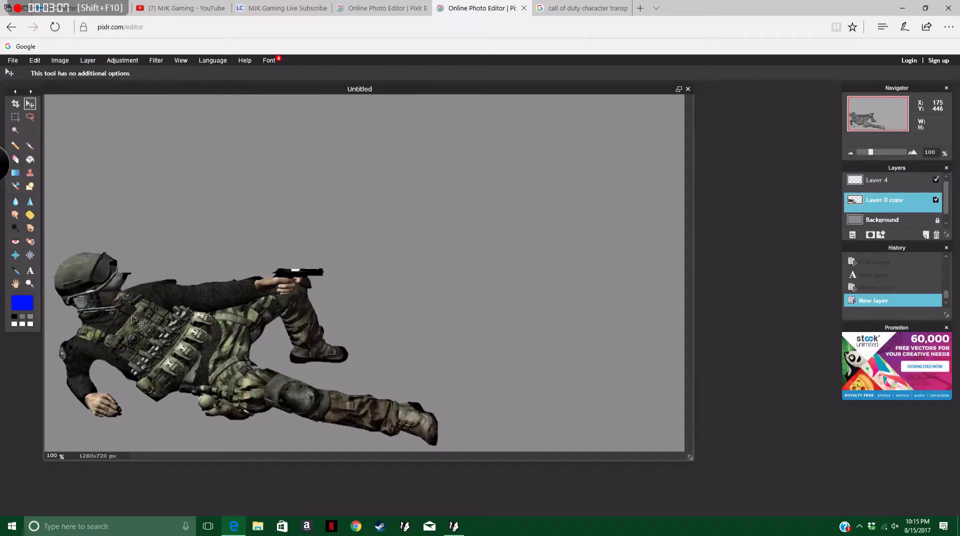
mouse_move(166, 350)
mouse_down()
mouse_move(172, 330)
mouse_move(174, 361)
mouse_move(175, 349)
mouse_up()
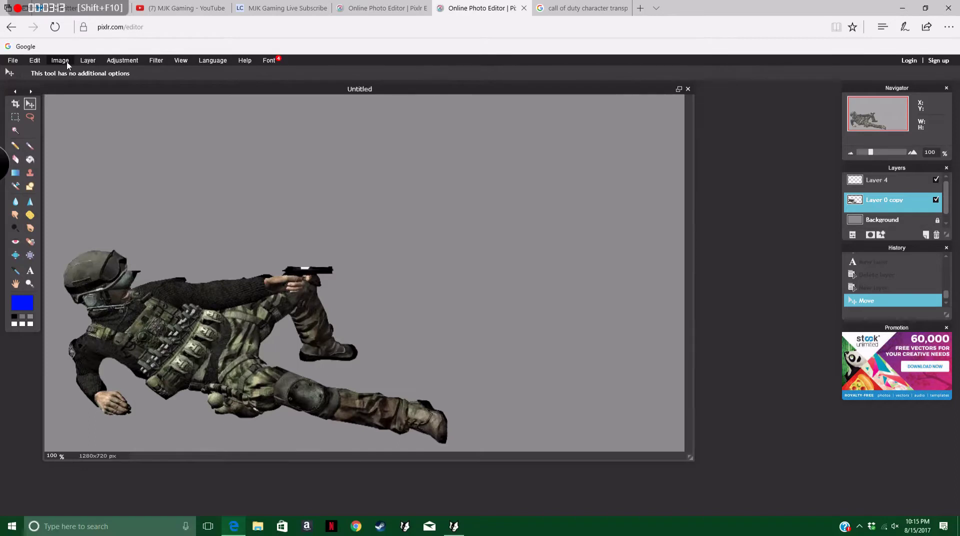
click(88, 60)
Give the soldier an inner shadow of size 9, discarding the trial drop shadow and bevel.
click(118, 194)
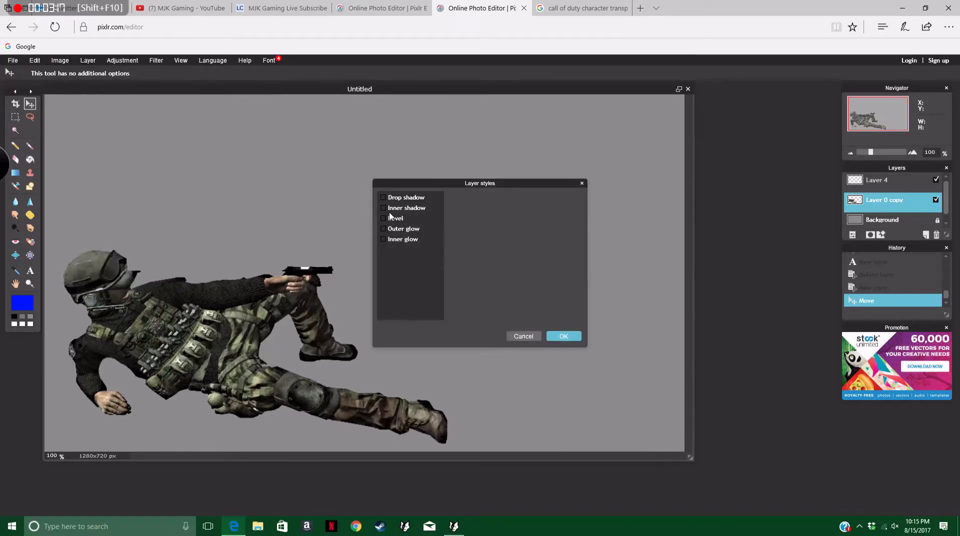
click(384, 197)
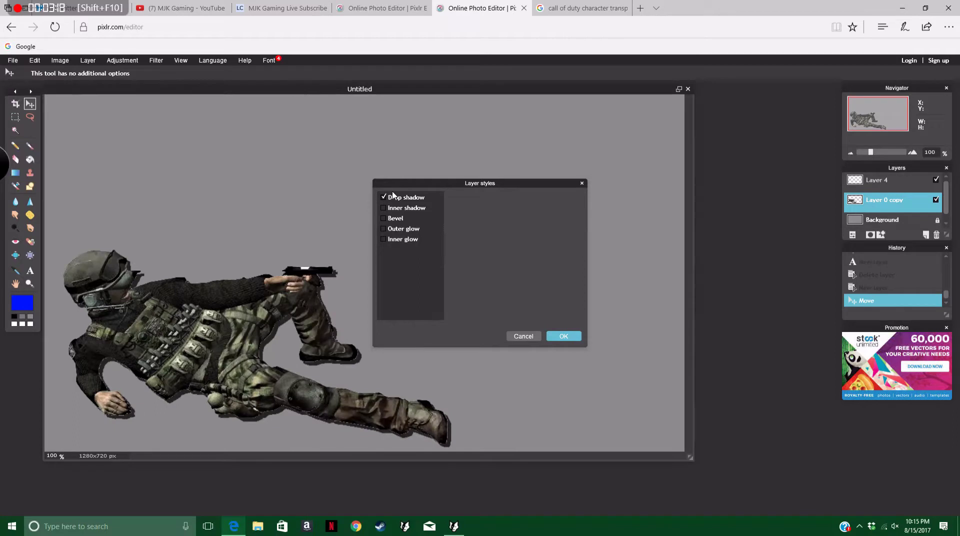
click(424, 198)
mouse_move(508, 219)
mouse_down()
mouse_move(532, 219)
mouse_move(504, 231)
mouse_move(544, 235)
mouse_move(495, 230)
mouse_up()
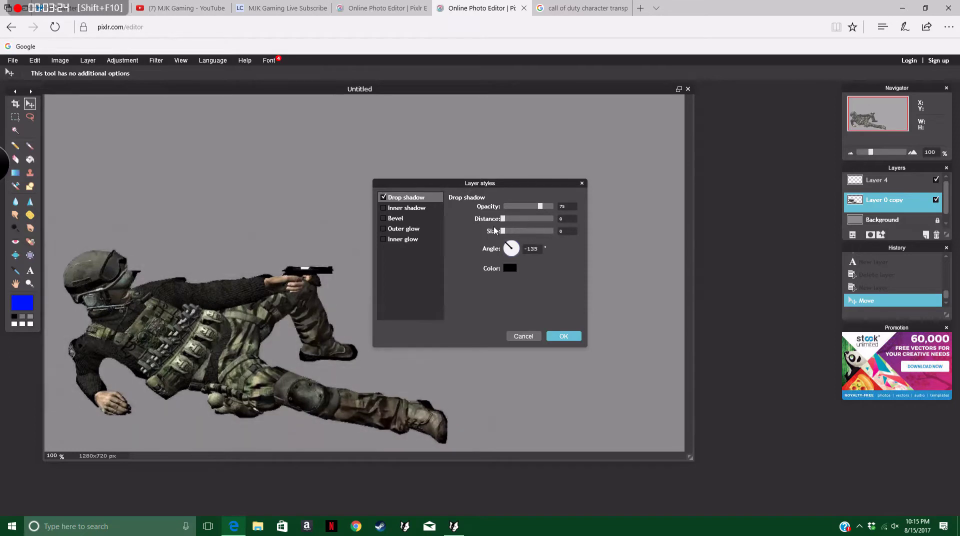
click(383, 198)
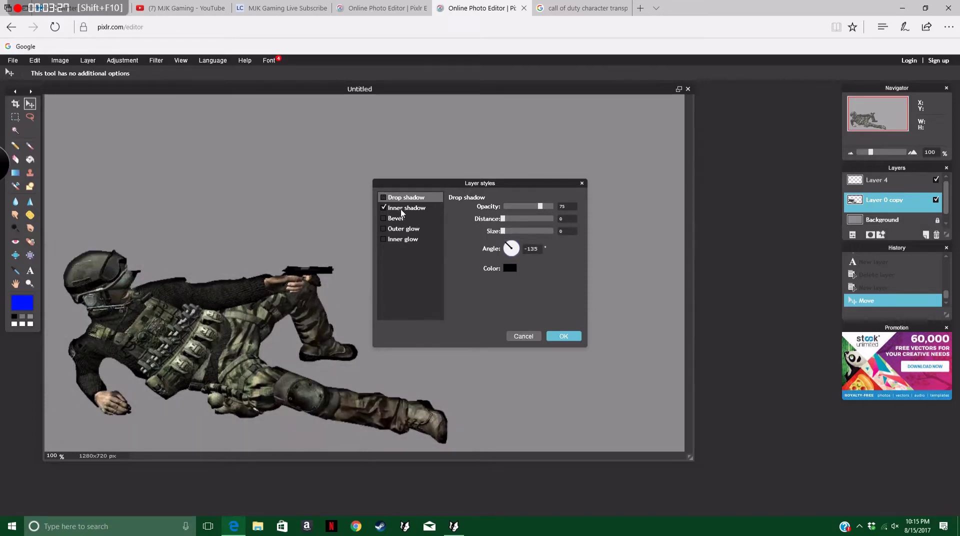
click(399, 209)
mouse_move(507, 218)
mouse_down()
mouse_move(521, 216)
mouse_move(501, 220)
mouse_move(509, 216)
mouse_up()
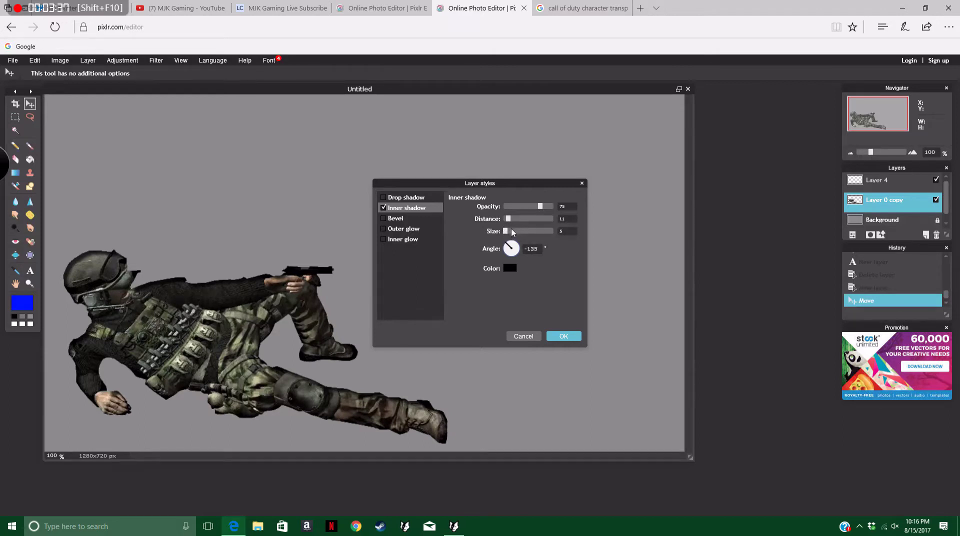
click(510, 231)
drag(510, 235, 508, 235)
click(384, 218)
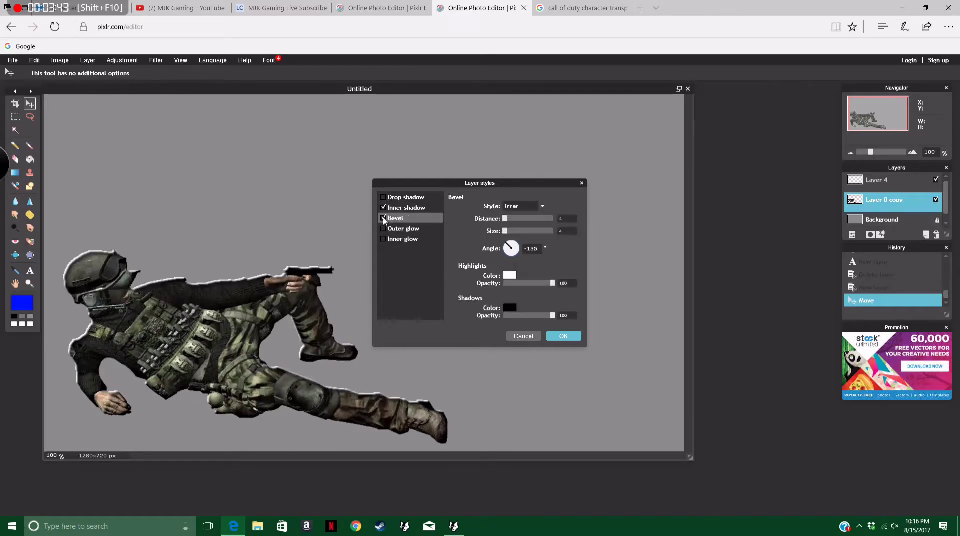
click(384, 218)
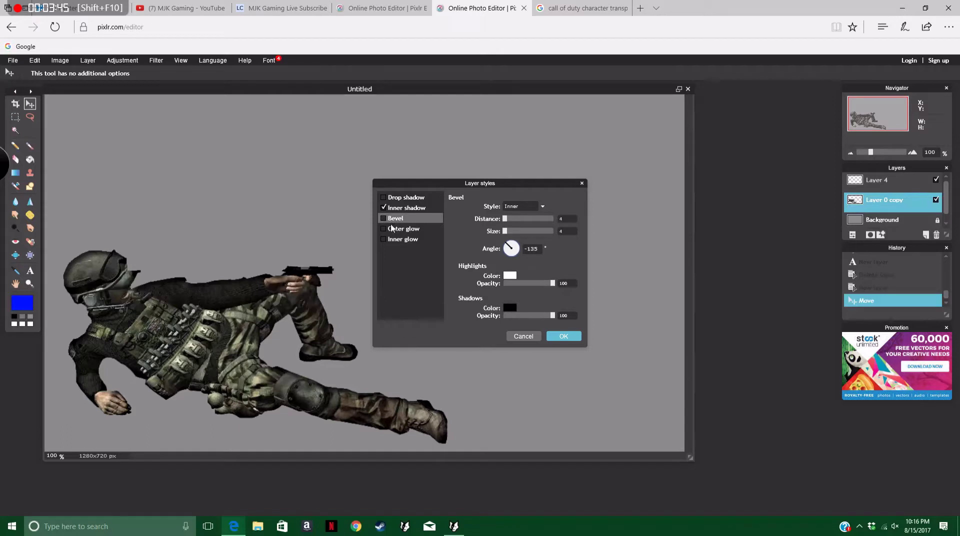
Add a bright blue outer glow with hardness 3 and opacity 89, and apply the styles.
click(402, 232)
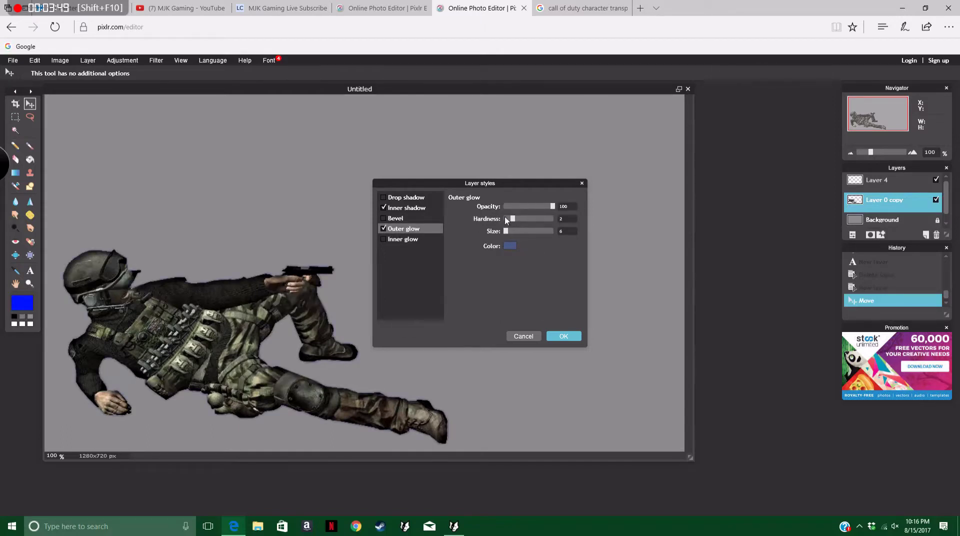
mouse_move(512, 219)
mouse_down()
mouse_move(557, 223)
mouse_move(508, 237)
mouse_up()
click(506, 244)
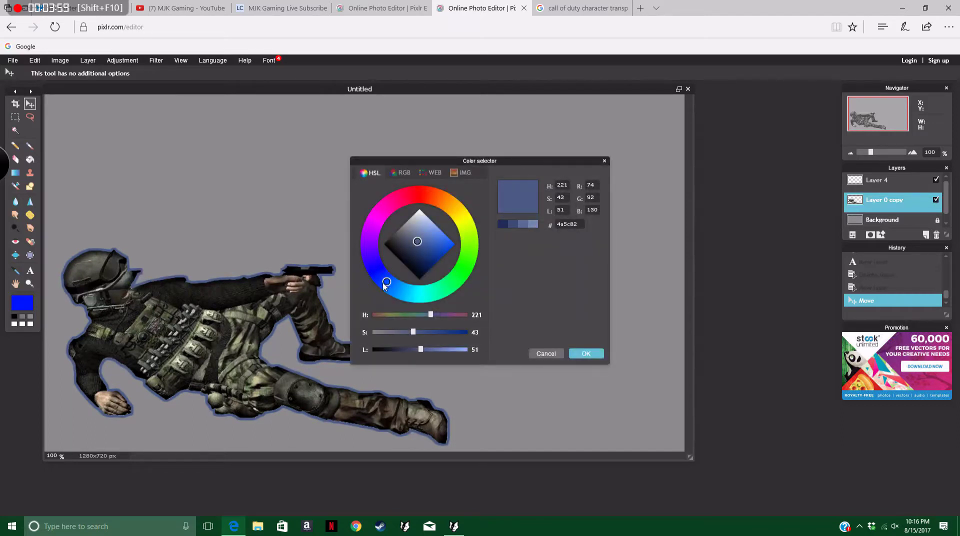
drag(385, 282, 404, 286)
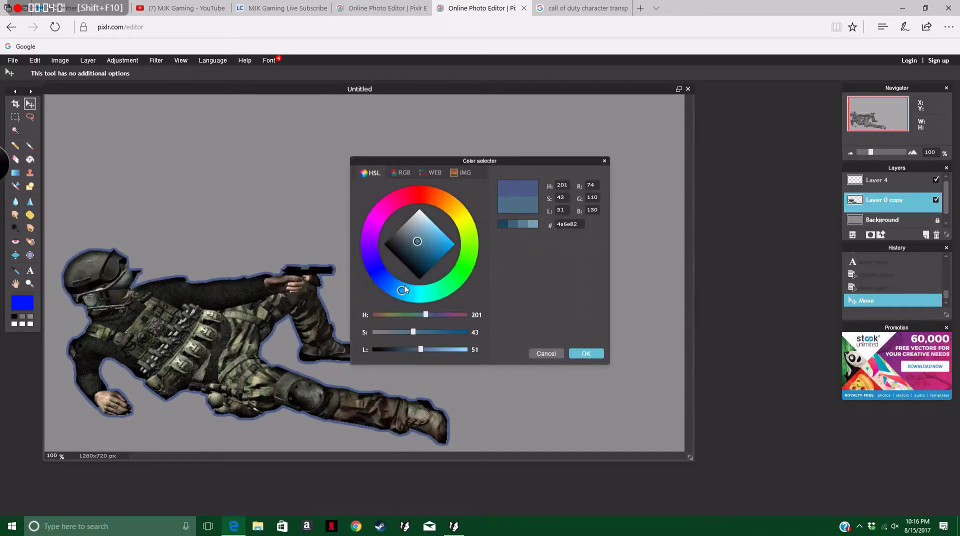
click(453, 244)
click(584, 353)
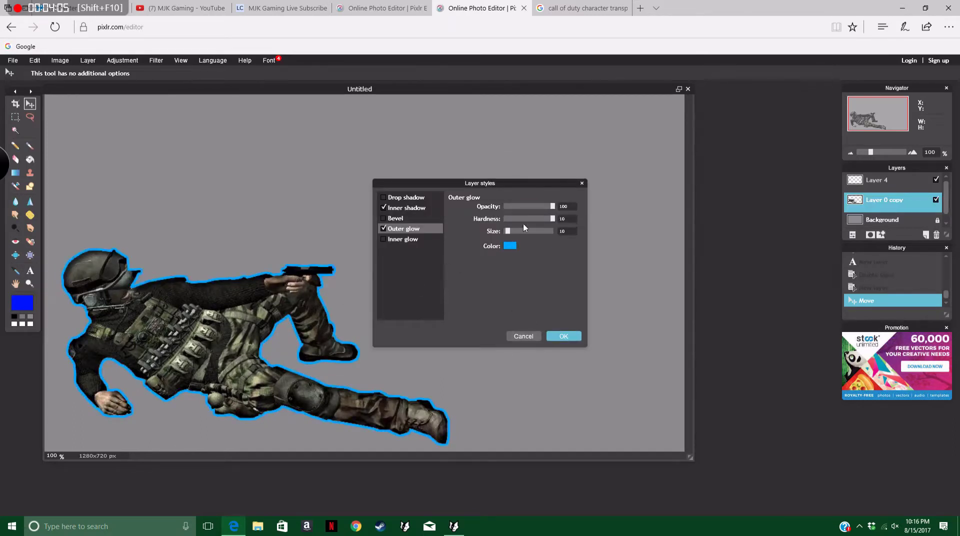
drag(552, 220, 513, 235)
mouse_move(552, 207)
mouse_down()
mouse_move(529, 208)
mouse_move(548, 210)
mouse_up()
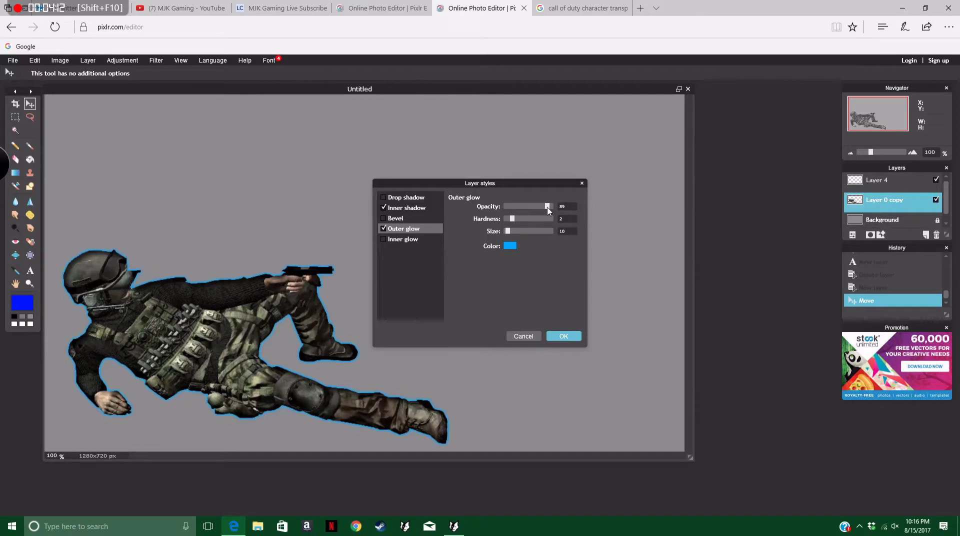
click(519, 220)
click(564, 336)
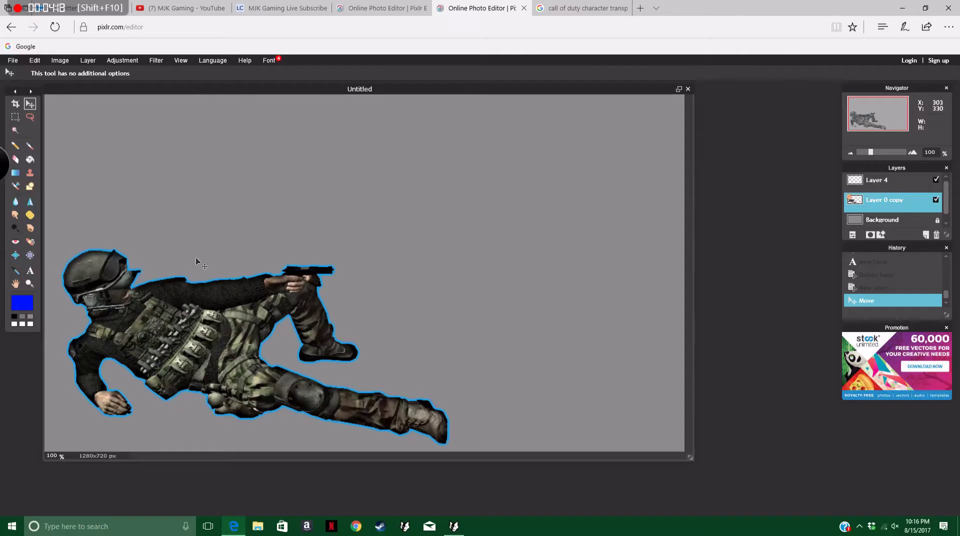
click(30, 271)
Add bold 'Thumbnail' text in the AR CENA font near the top-left.
click(118, 107)
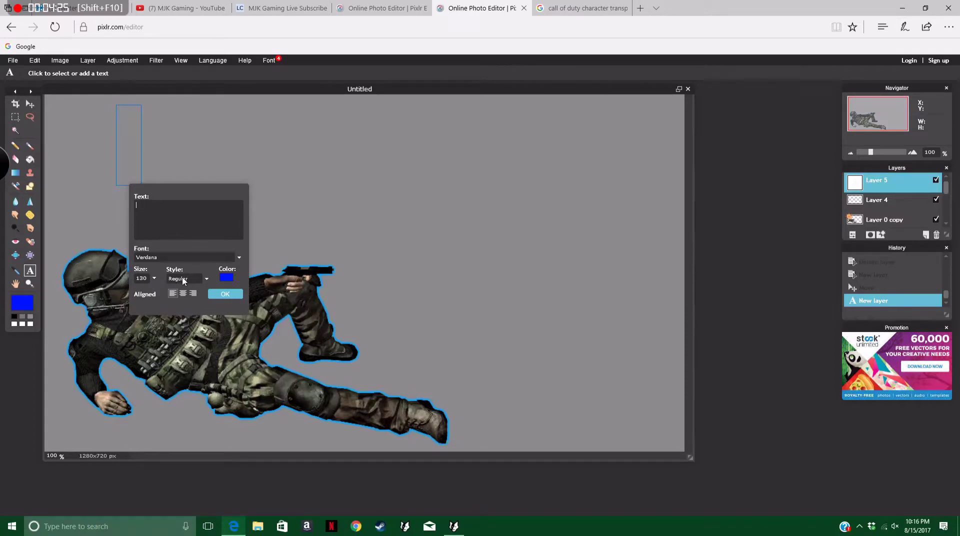
click(184, 279)
click(170, 300)
text(PI)
key(BackSpace)
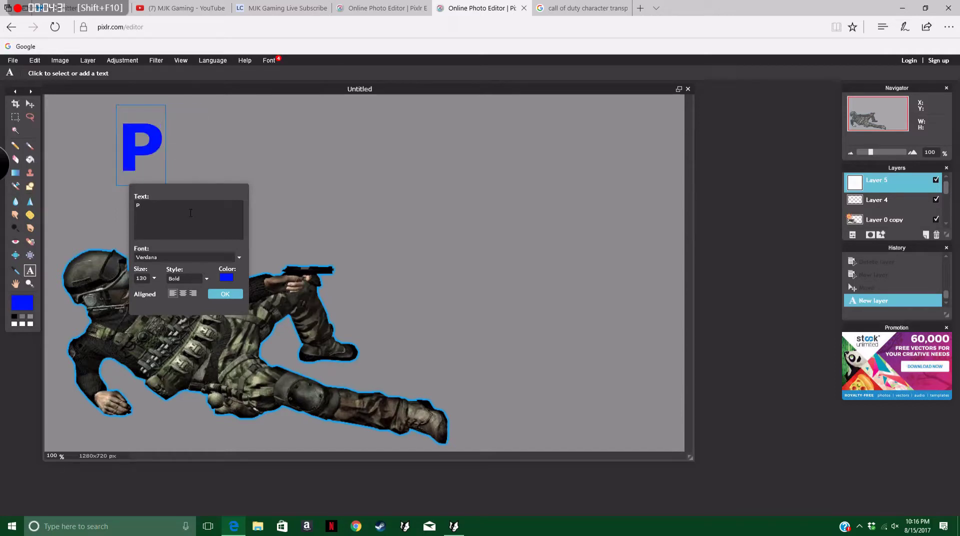
key(BackSpace)
text(Thum)
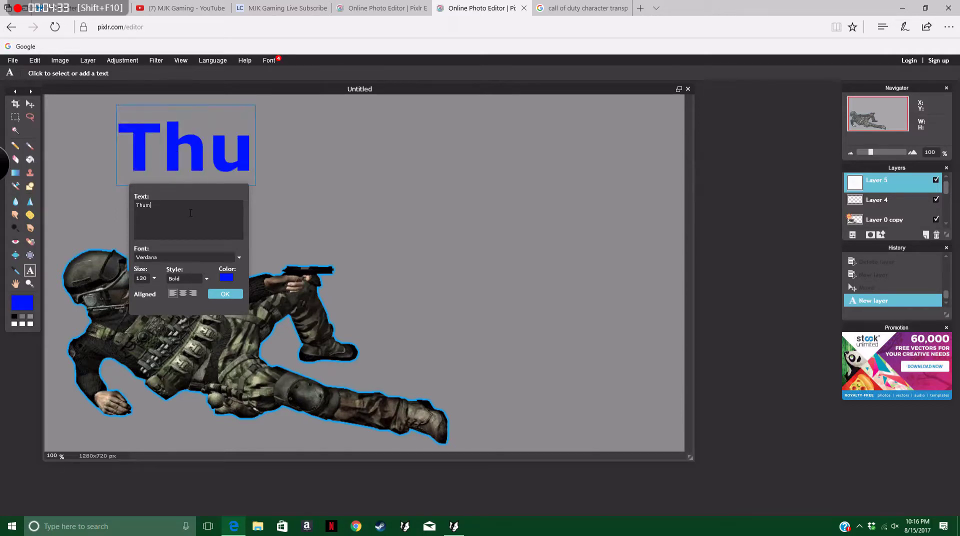
text(bnail)
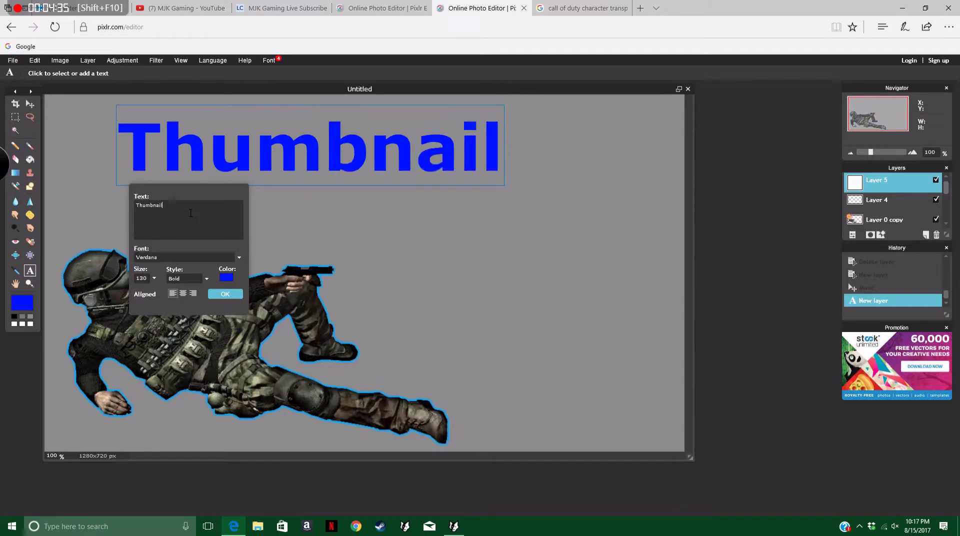
click(191, 258)
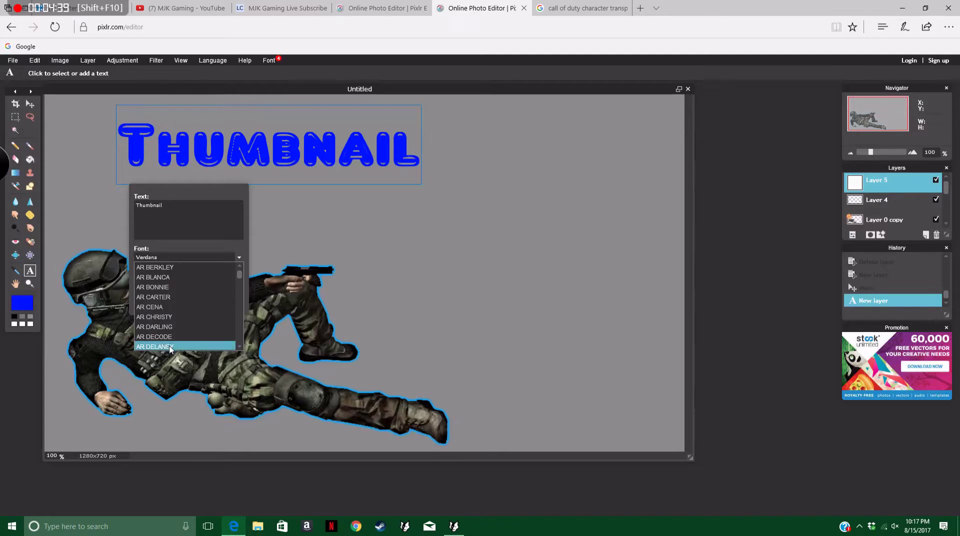
click(157, 307)
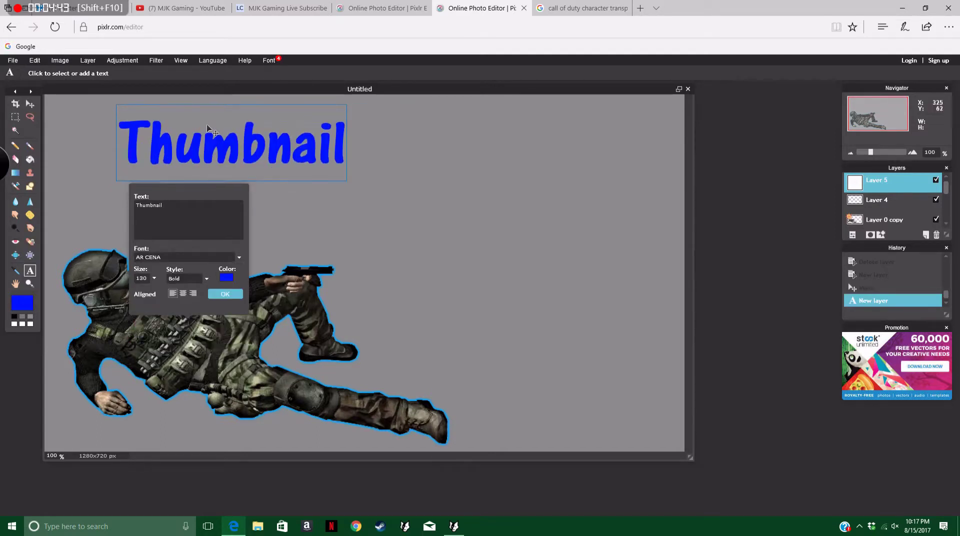
click(224, 294)
Add bold 'Tutorial' text placed just below and right of Thumbnail.
click(293, 150)
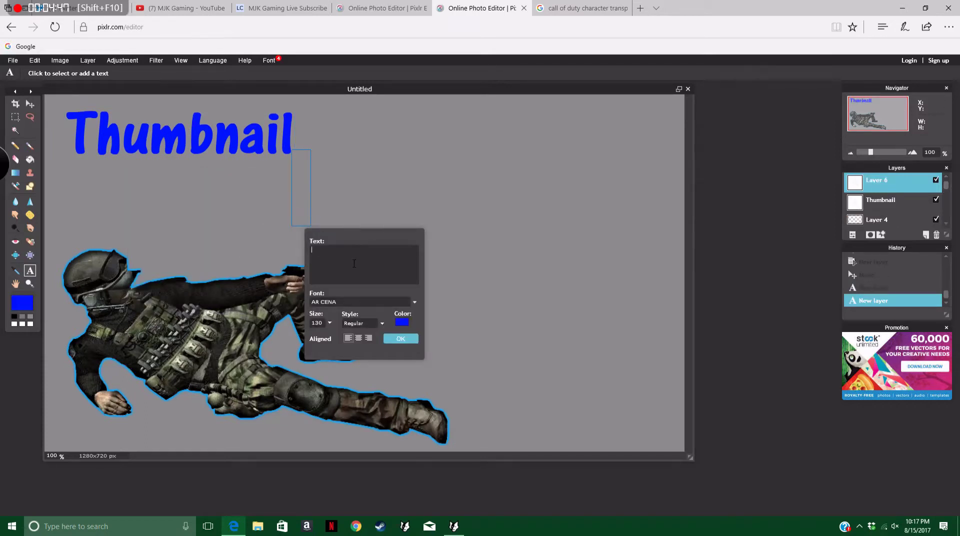
text(Tut)
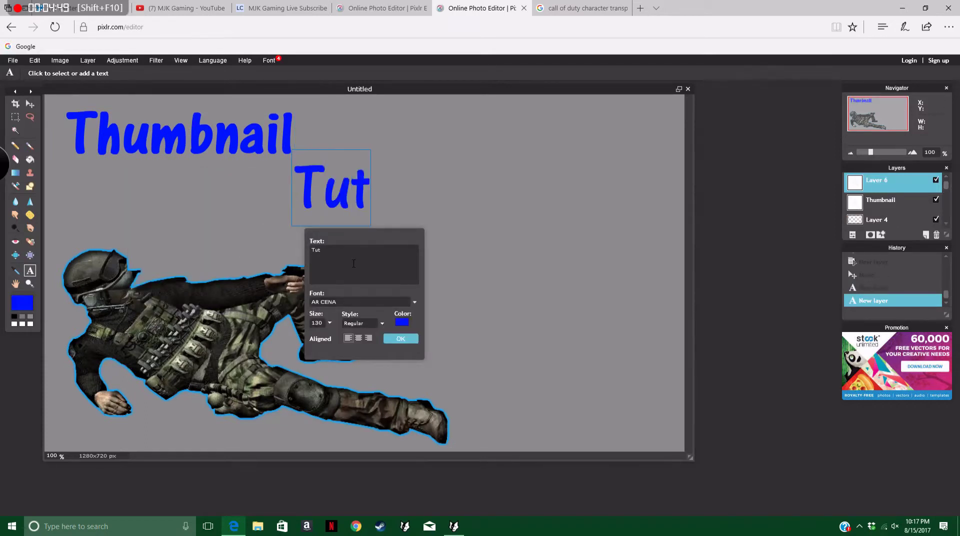
text(orial)
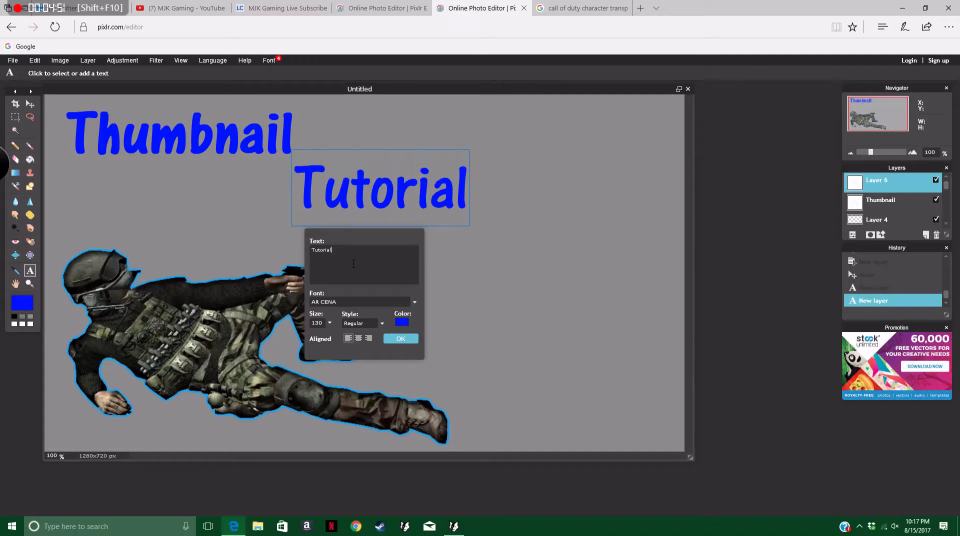
click(373, 323)
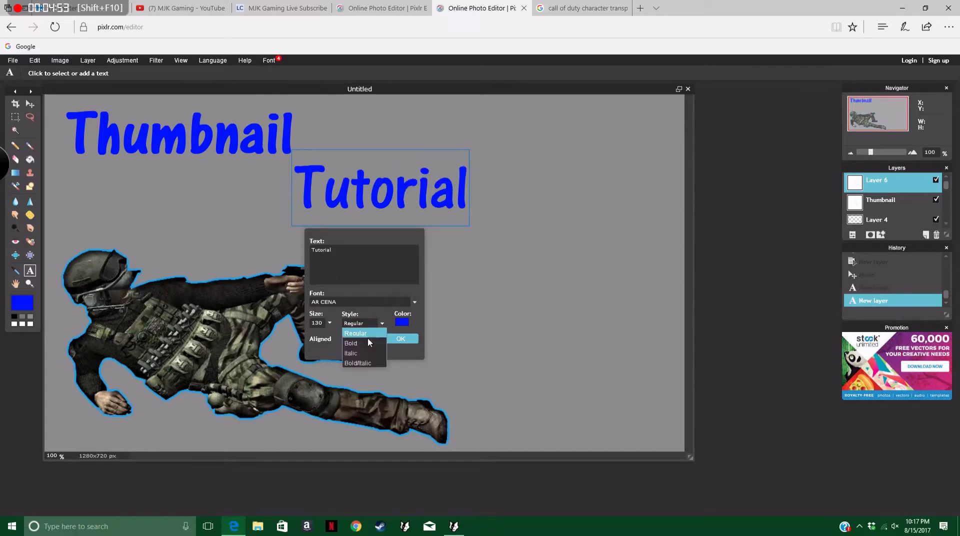
click(374, 340)
drag(416, 202, 373, 202)
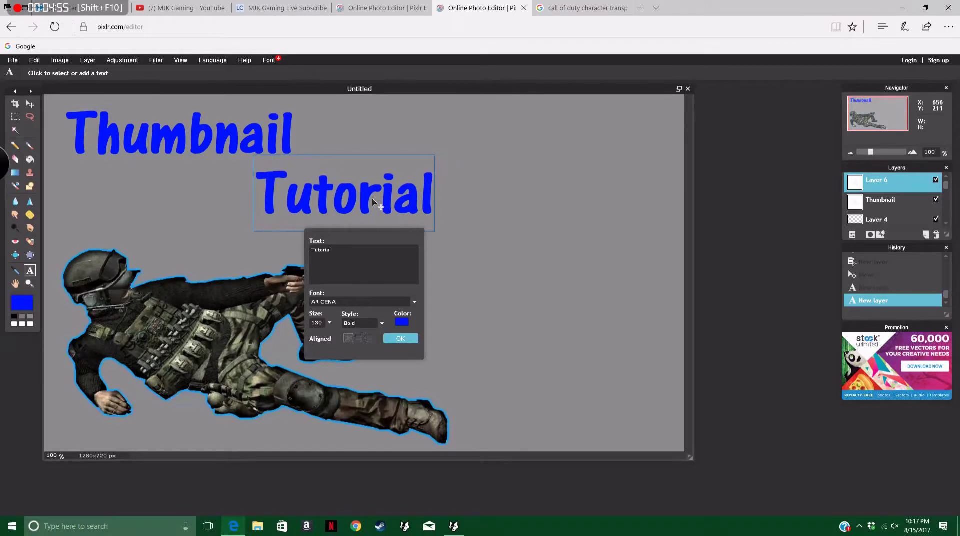
click(398, 339)
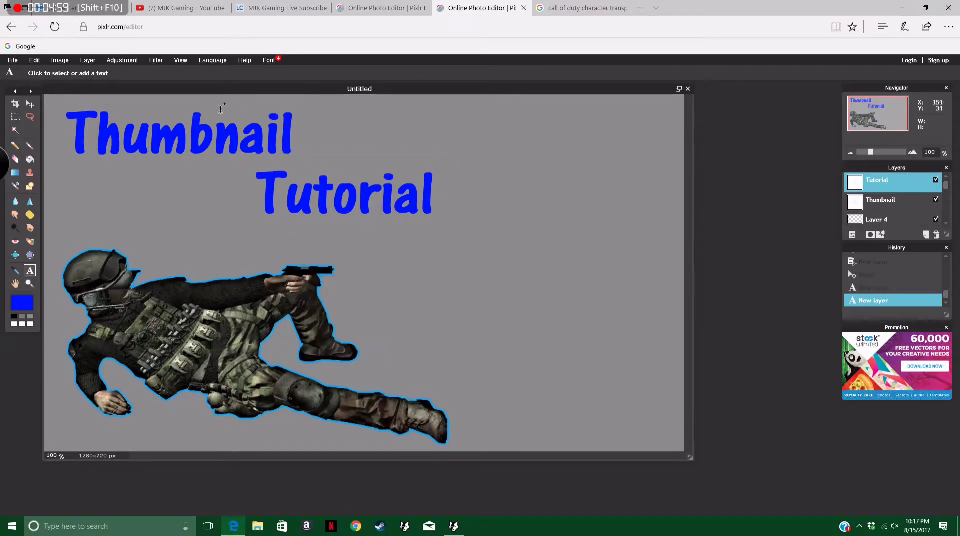
Give Tutorial a drop shadow and an outer glow with hardness 10 and size 7.
click(84, 61)
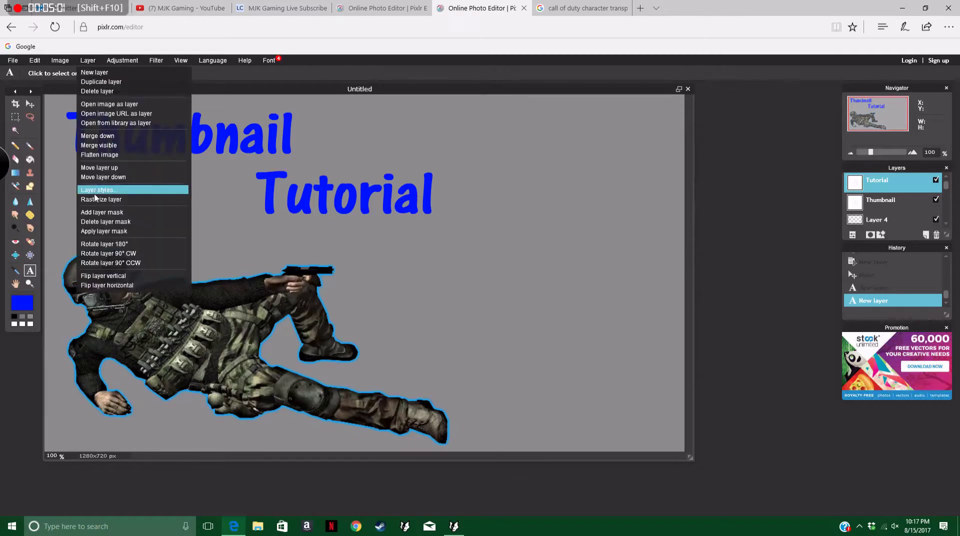
click(105, 191)
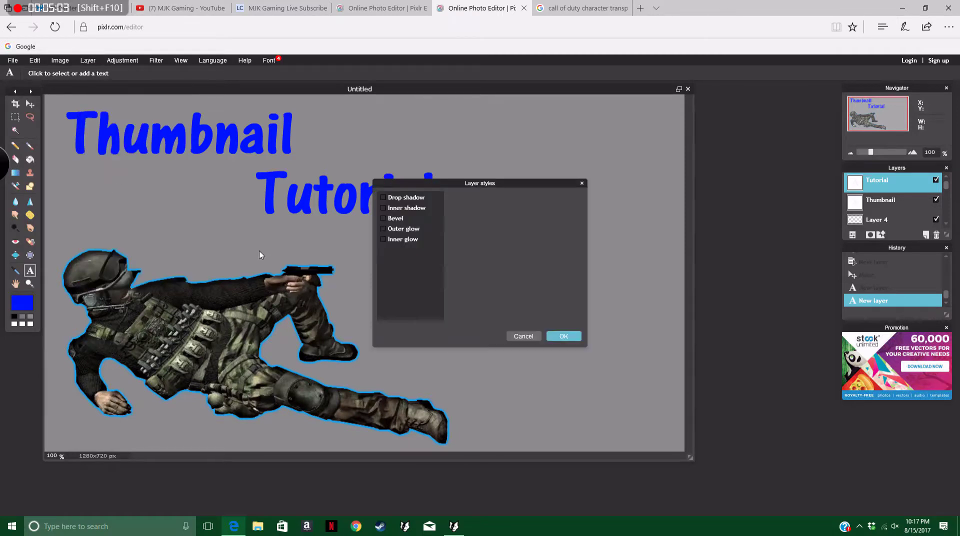
click(399, 198)
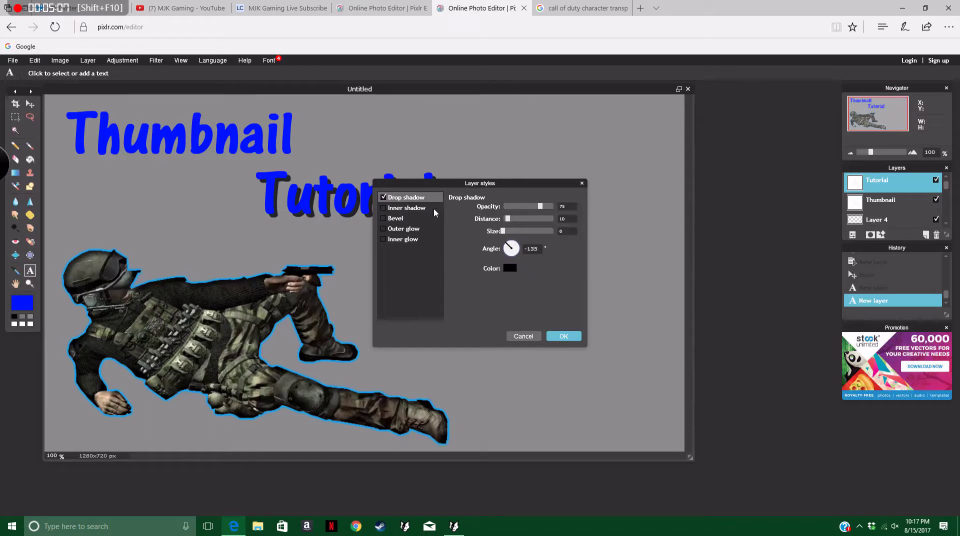
click(390, 229)
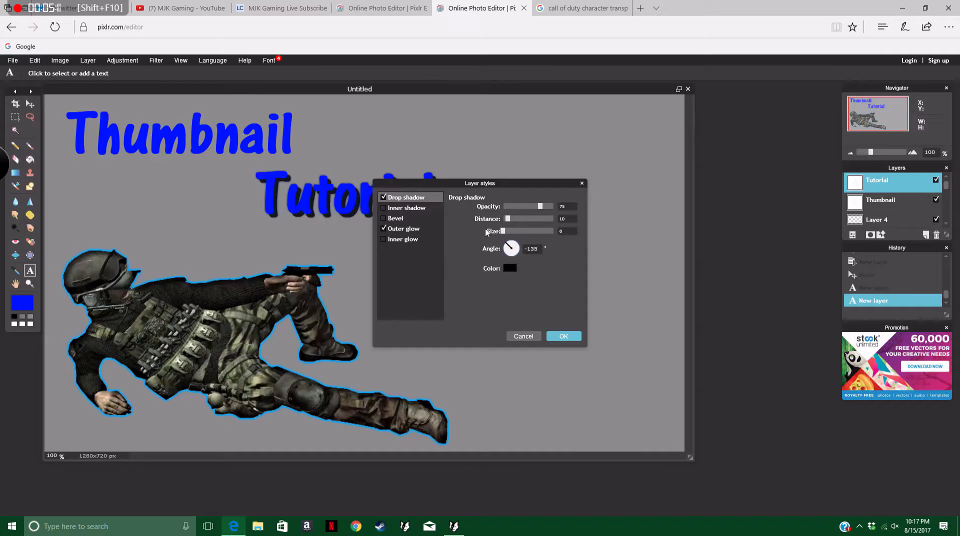
click(419, 230)
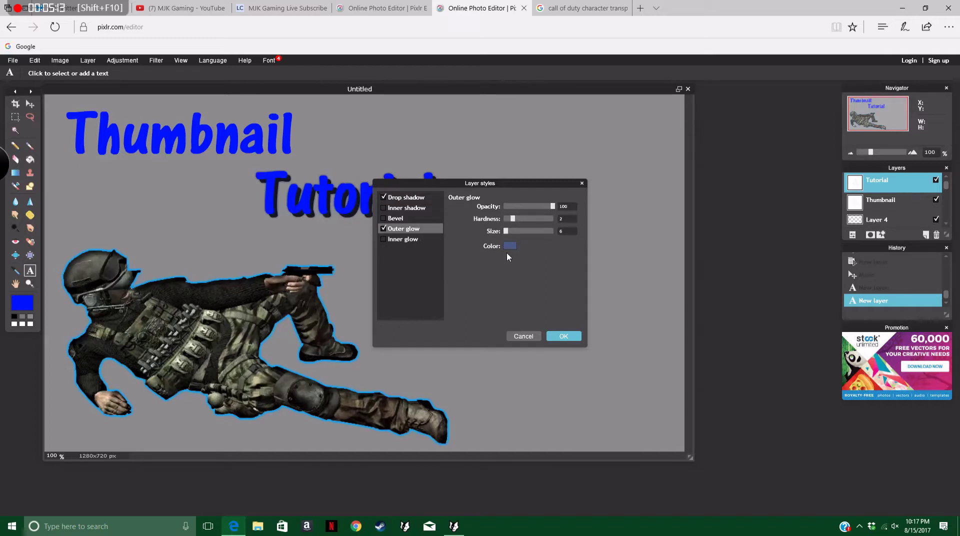
click(508, 232)
click(529, 220)
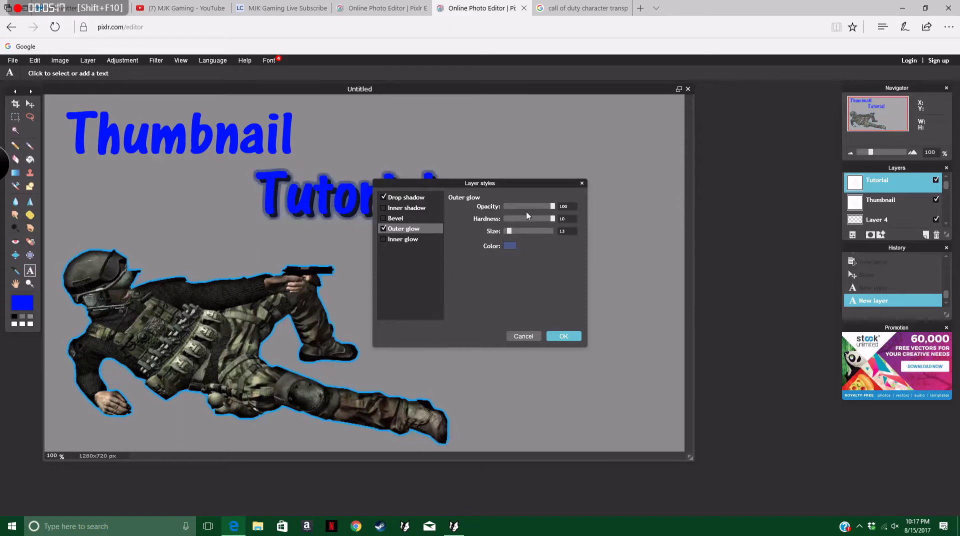
drag(512, 231, 507, 231)
Colour the Tutorial glow bright green 44ff00 and apply the layer styles.
click(509, 245)
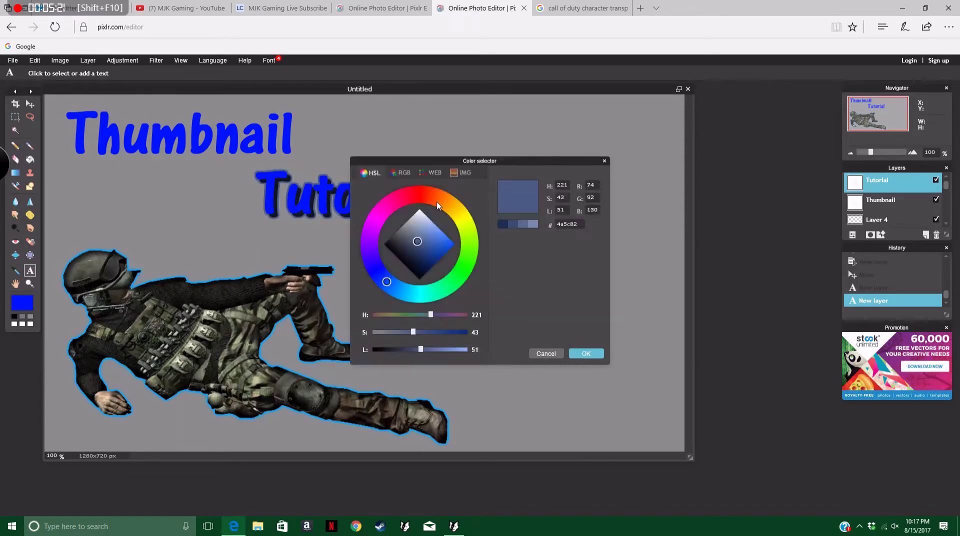
mouse_move(462, 270)
mouse_down()
mouse_move(477, 262)
mouse_move(454, 244)
mouse_up()
click(586, 354)
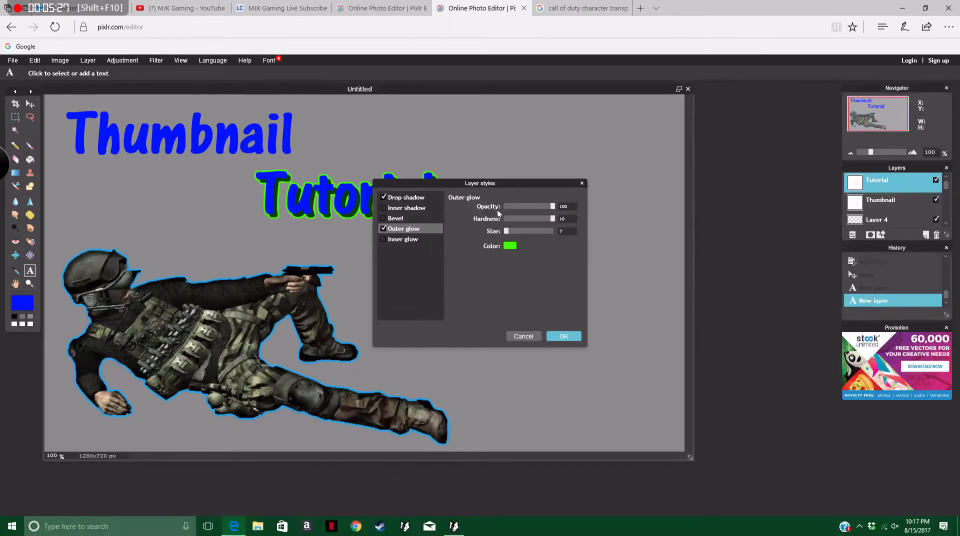
click(509, 246)
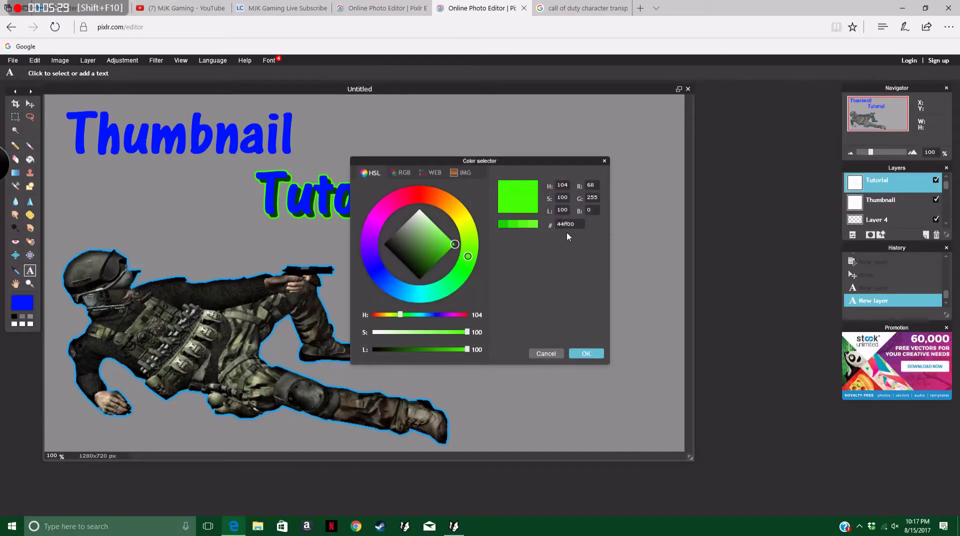
click(581, 353)
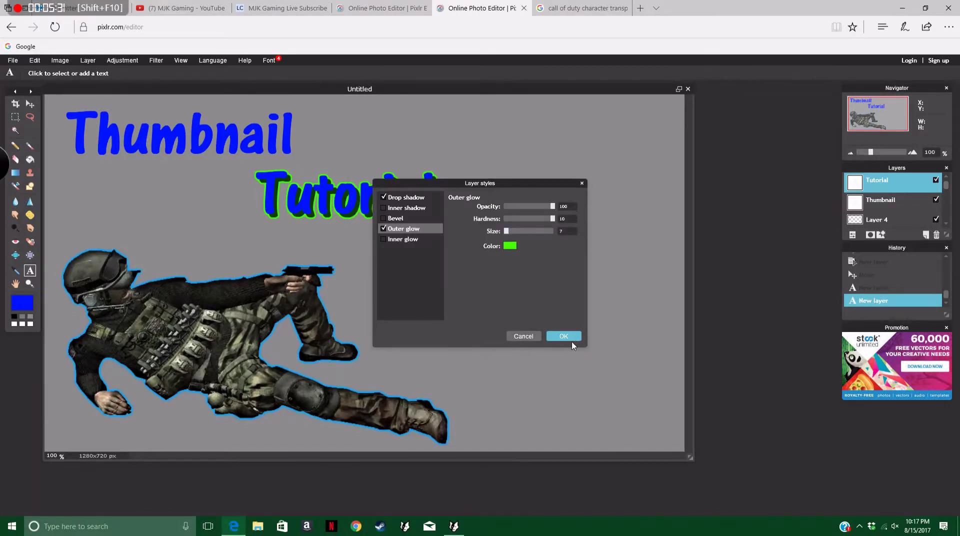
click(565, 335)
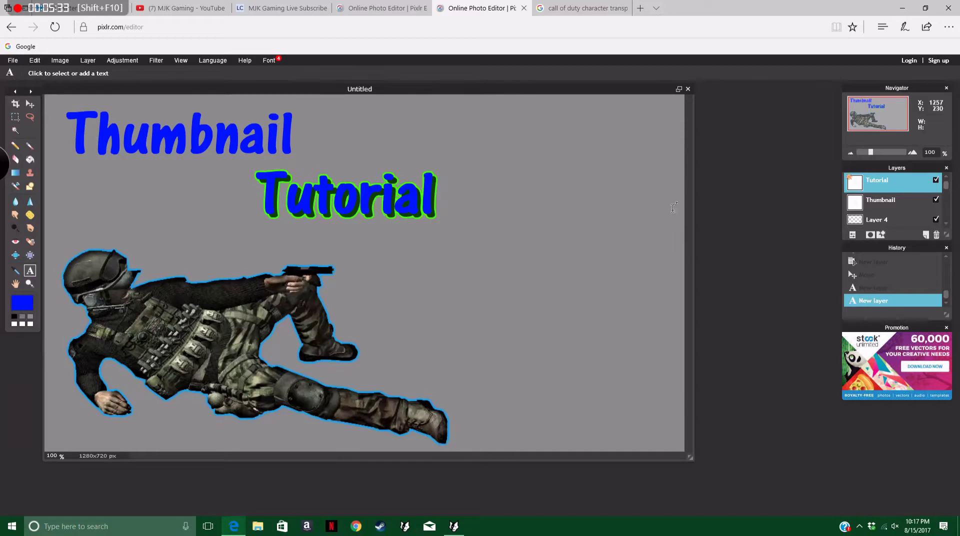
click(909, 204)
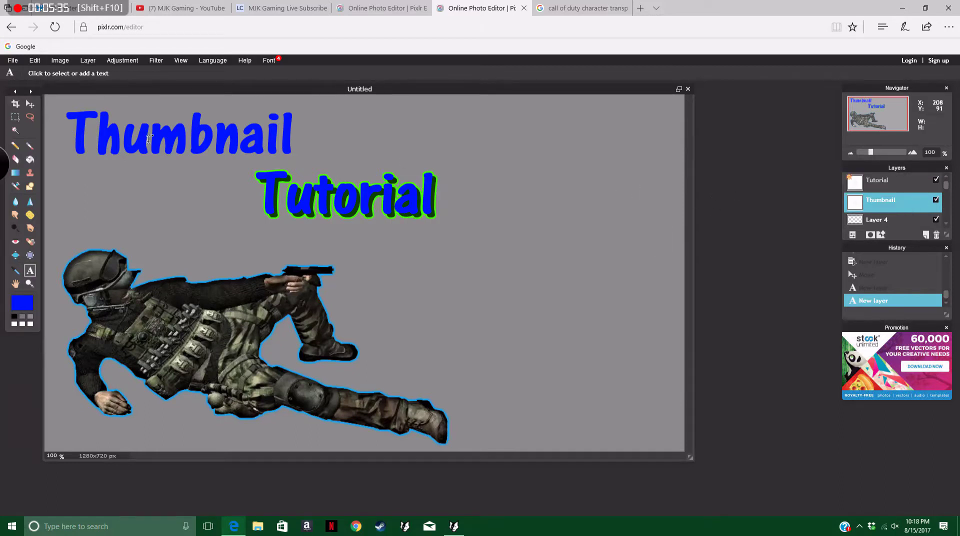
Give Thumbnail a drop shadow and a 44ff00 green outer glow with hardness 10, size 9.
click(88, 61)
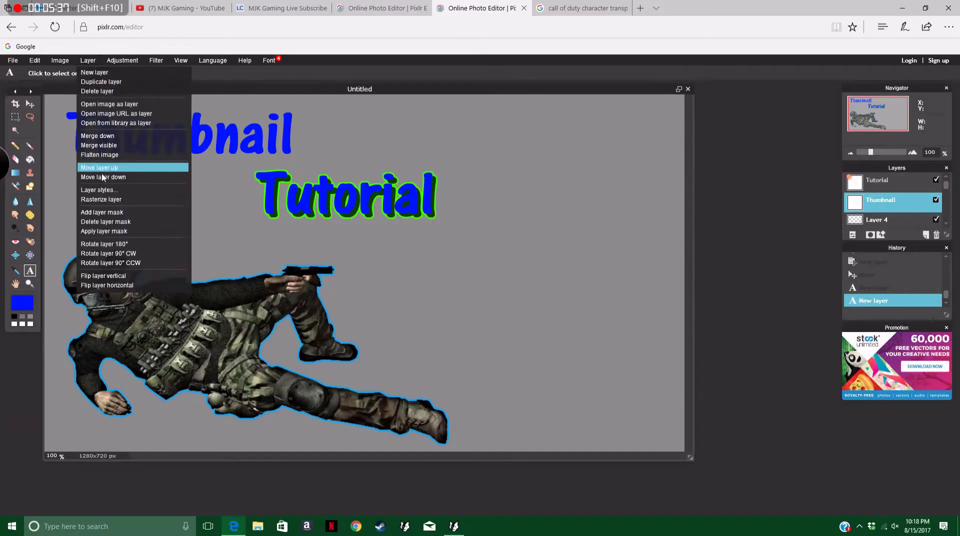
click(100, 190)
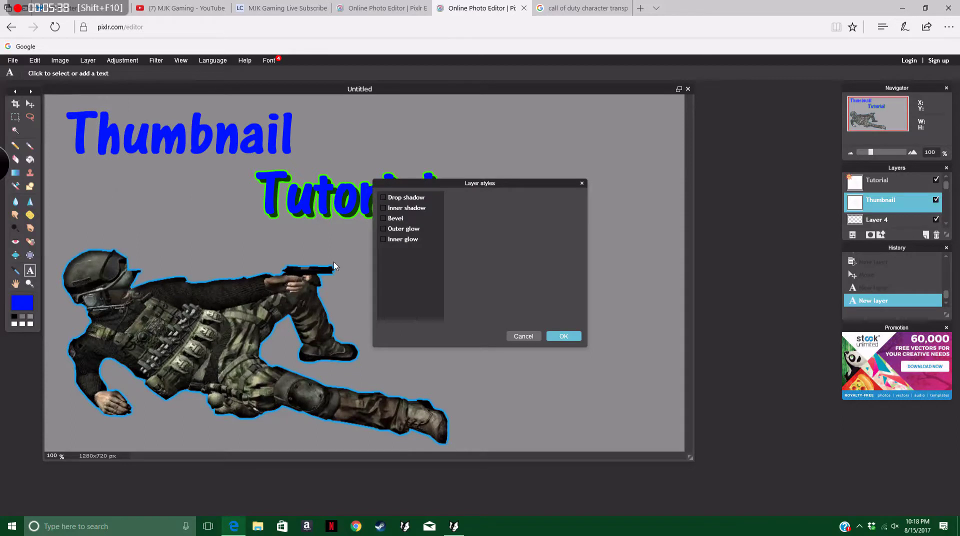
click(396, 199)
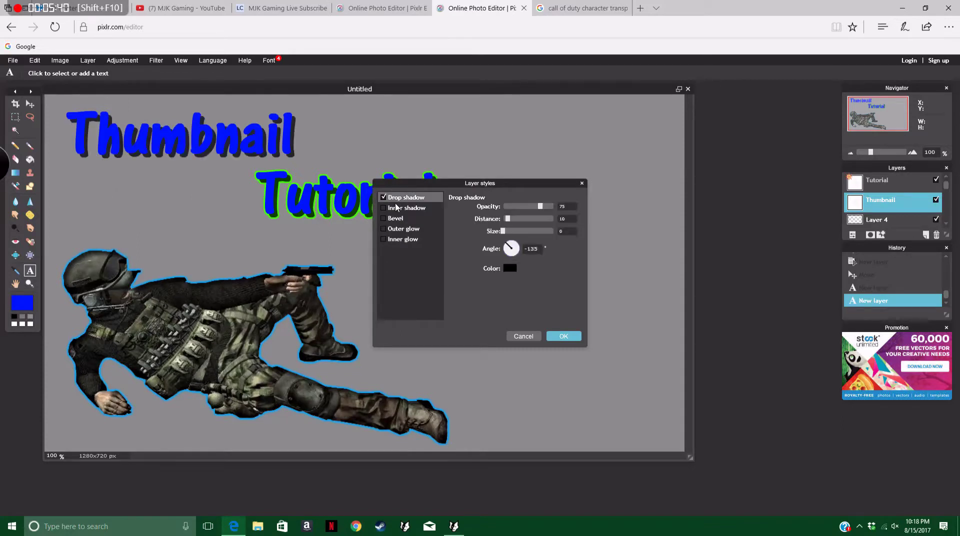
click(398, 230)
click(509, 245)
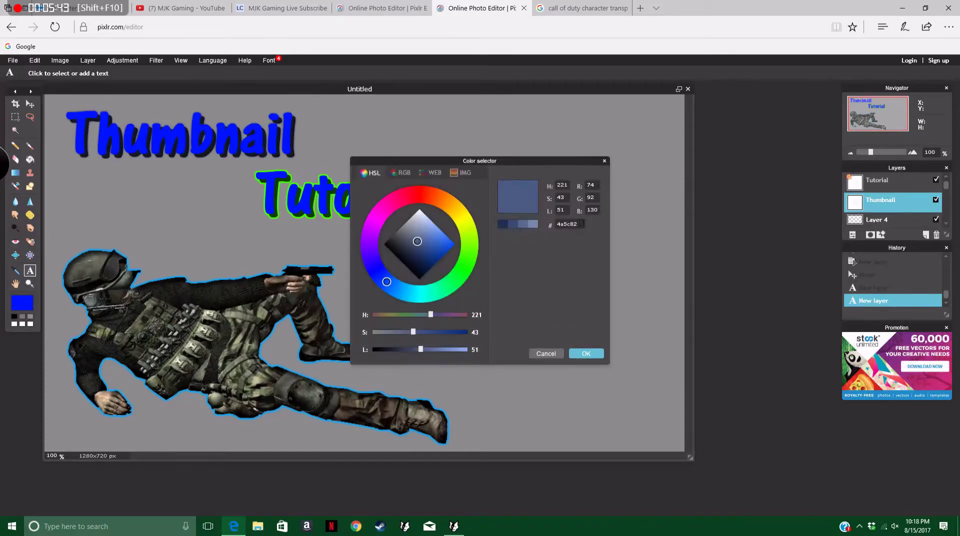
text(44ff0)
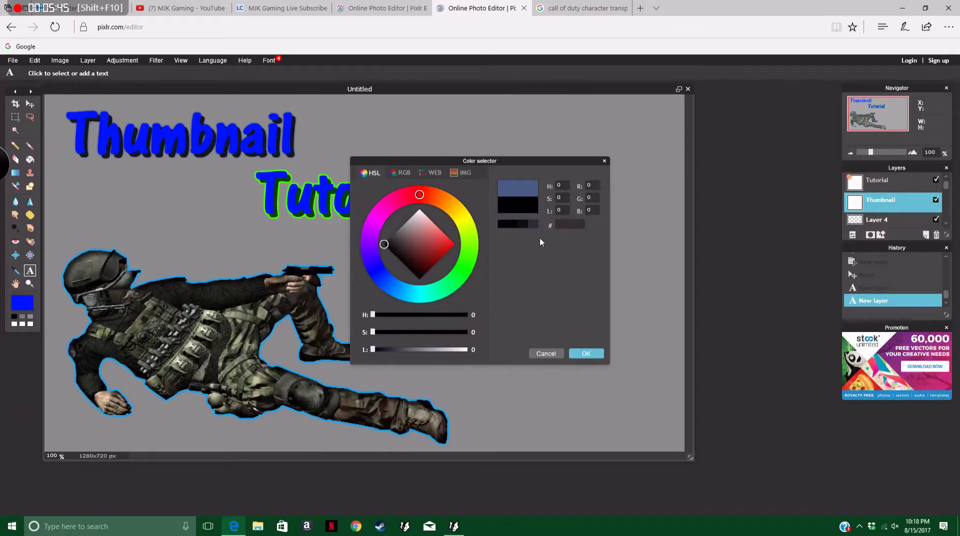
text(0)
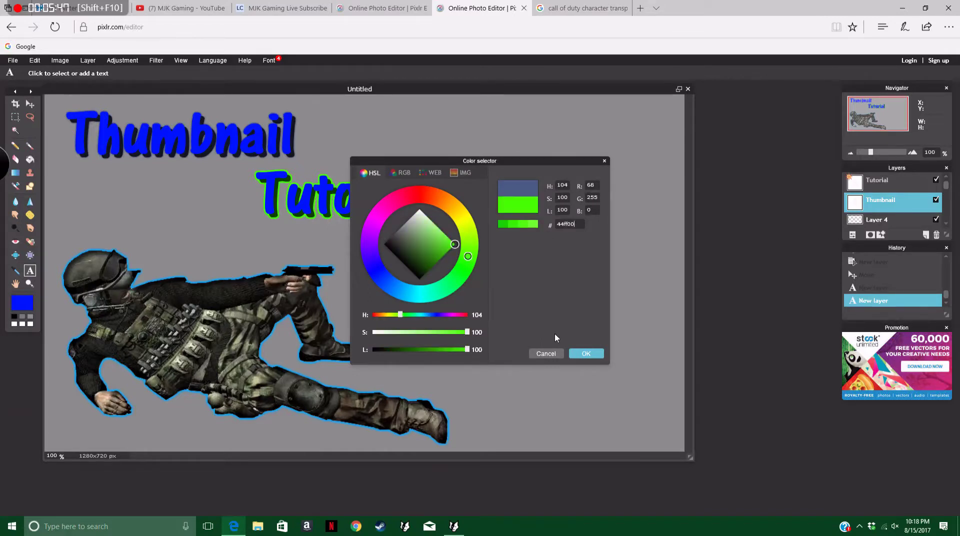
click(589, 355)
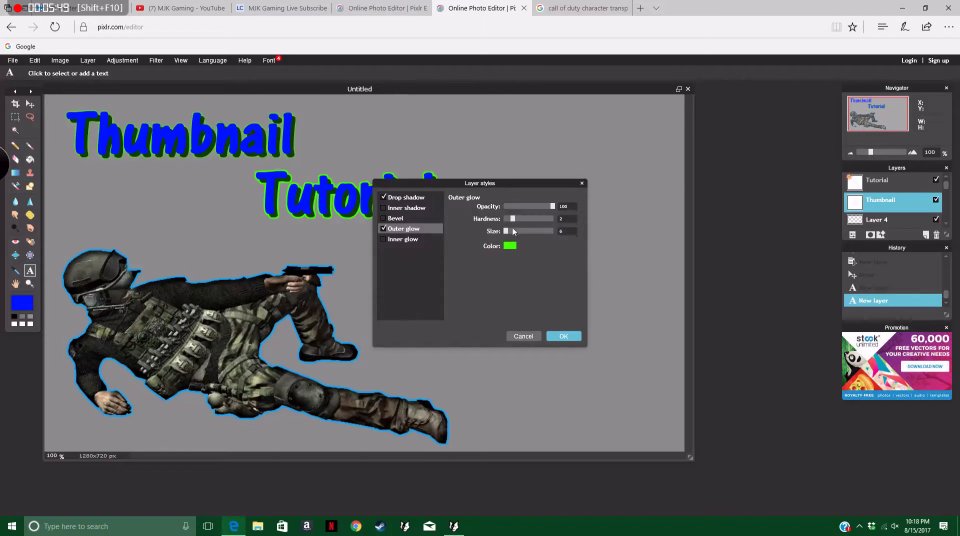
mouse_move(513, 219)
mouse_down()
mouse_move(535, 220)
mouse_move(507, 232)
mouse_up()
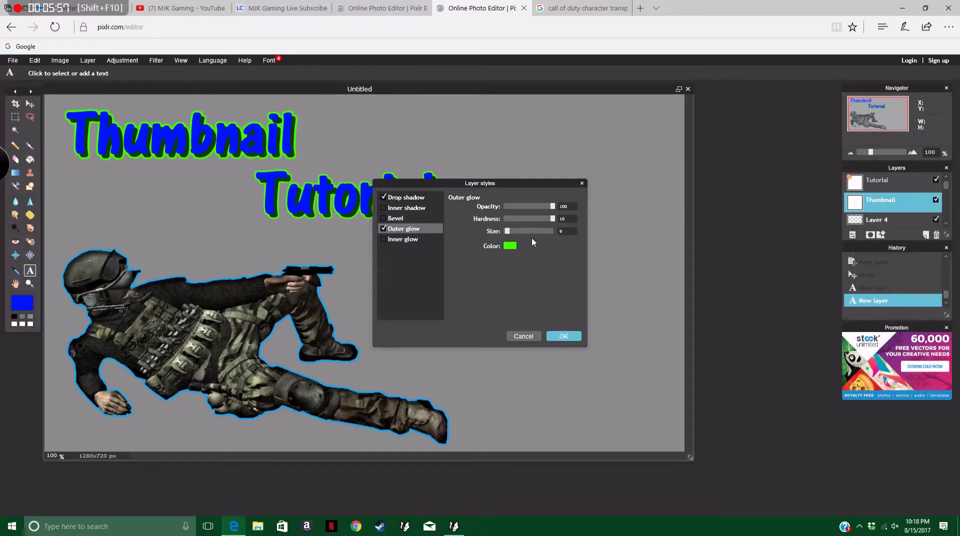
click(564, 336)
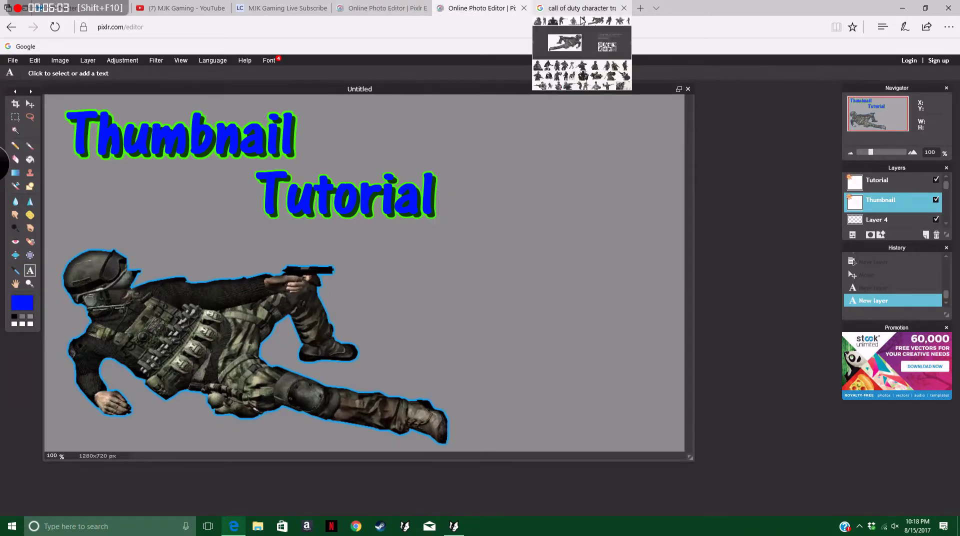
Replace the Google Images search with 'computer mouse transprent'.
click(582, 20)
scroll(283, 151, up, 4)
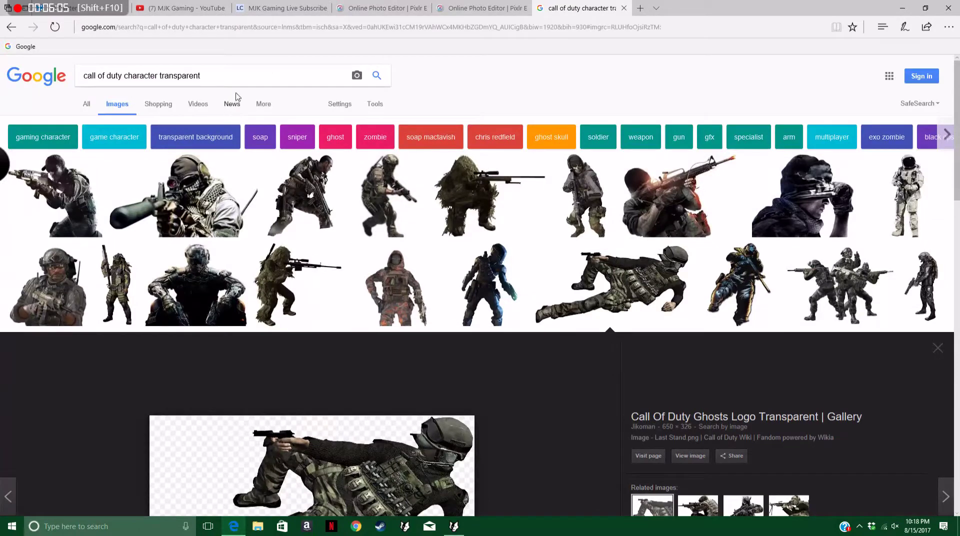
drag(201, 75, 121, 75)
click(232, 75)
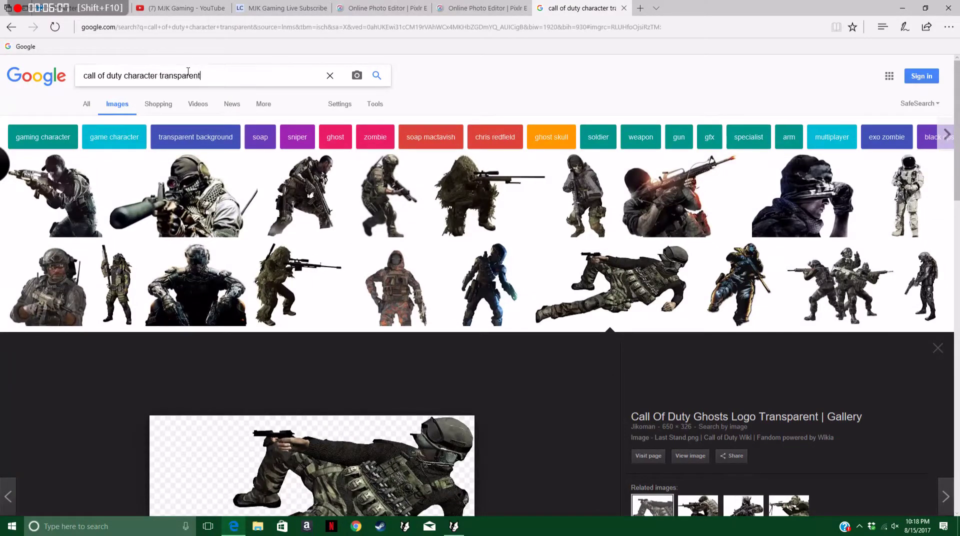
drag(202, 75, 63, 77)
key(BackSpace)
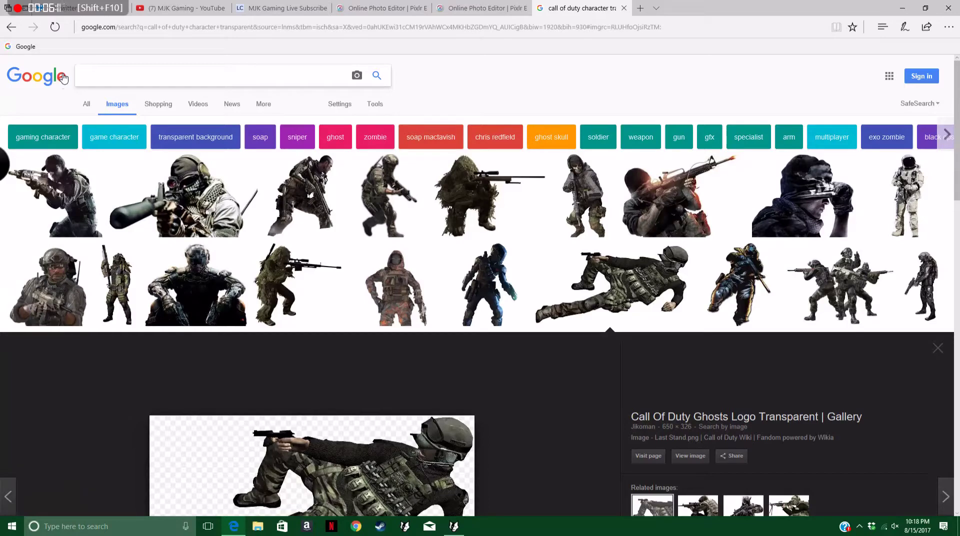
text(computer m)
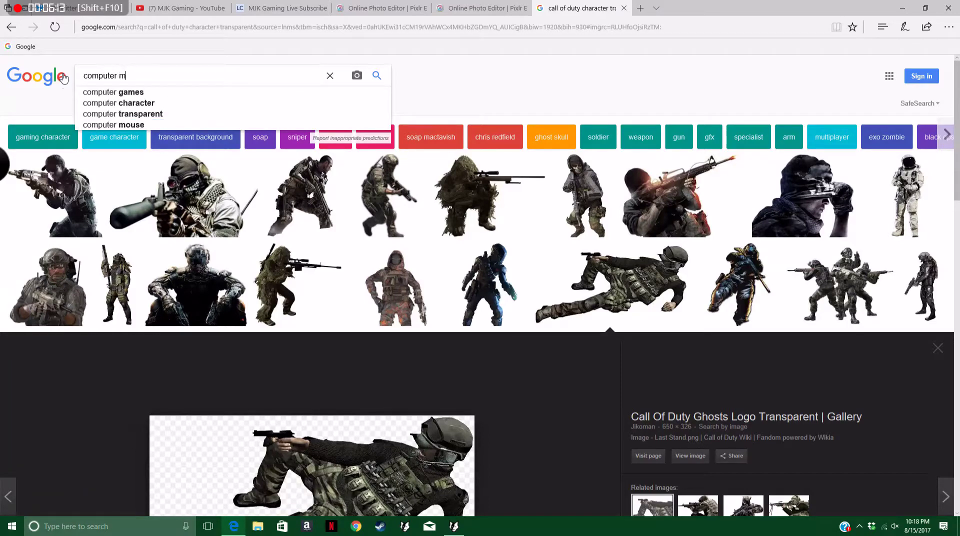
text(ouse transprent)
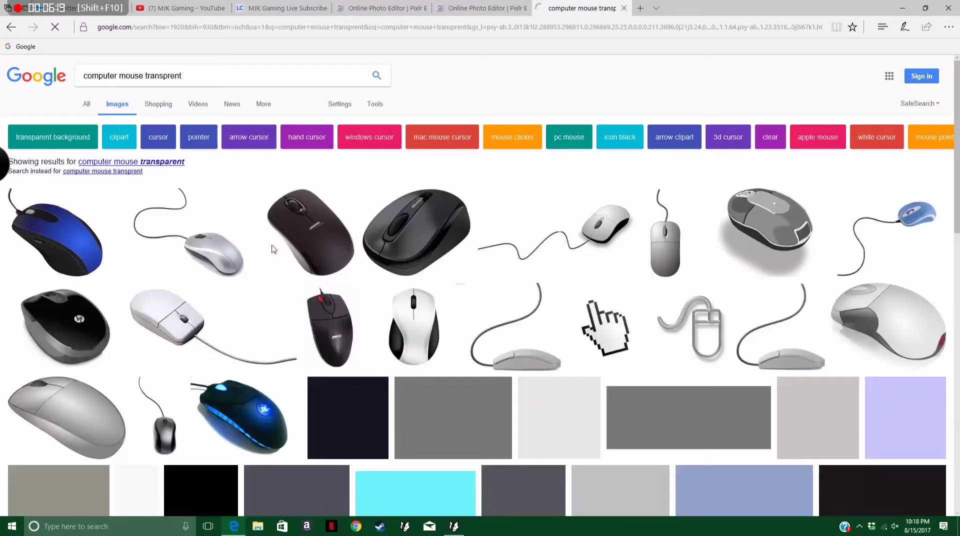
Save the larger pixelated hand-cursor picture to the computer.
click(621, 340)
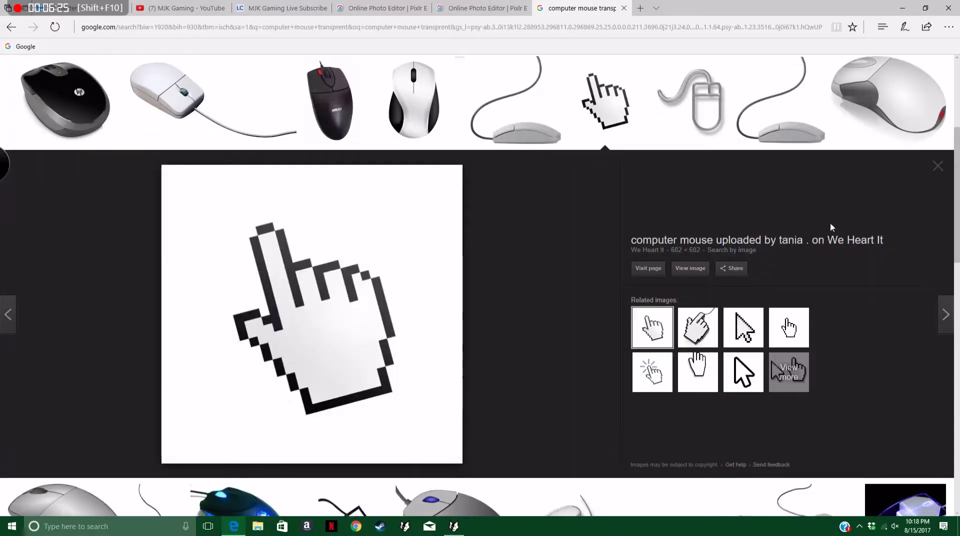
click(743, 328)
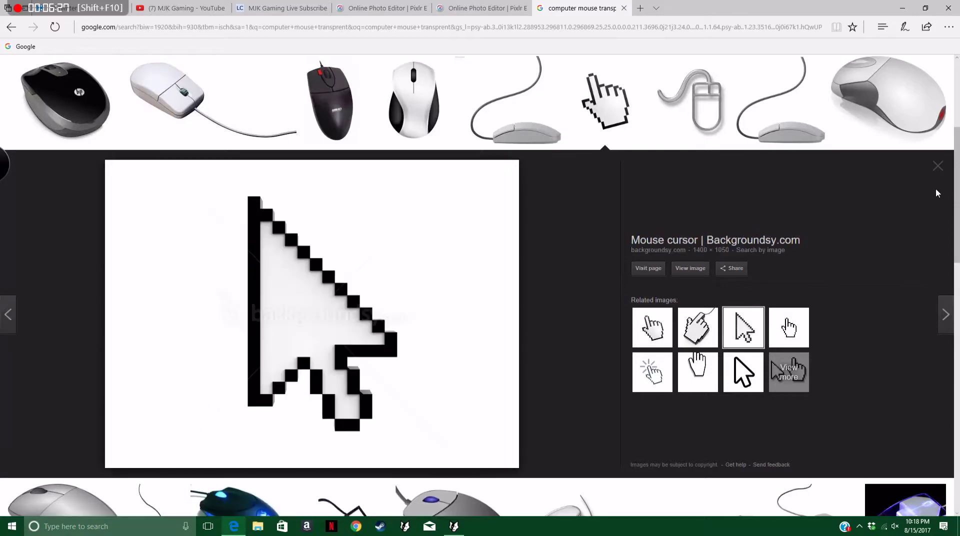
click(938, 166)
scroll(832, 309, down, 1)
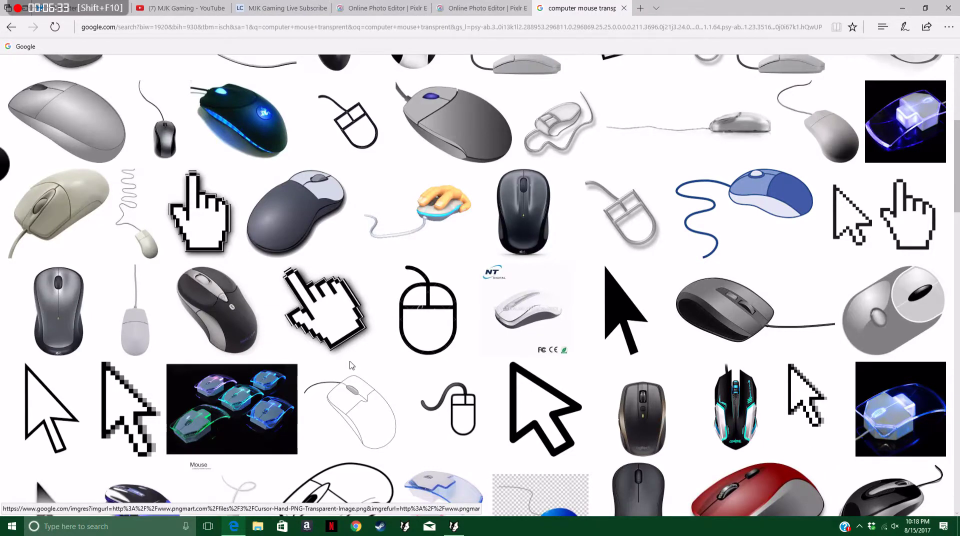
click(320, 316)
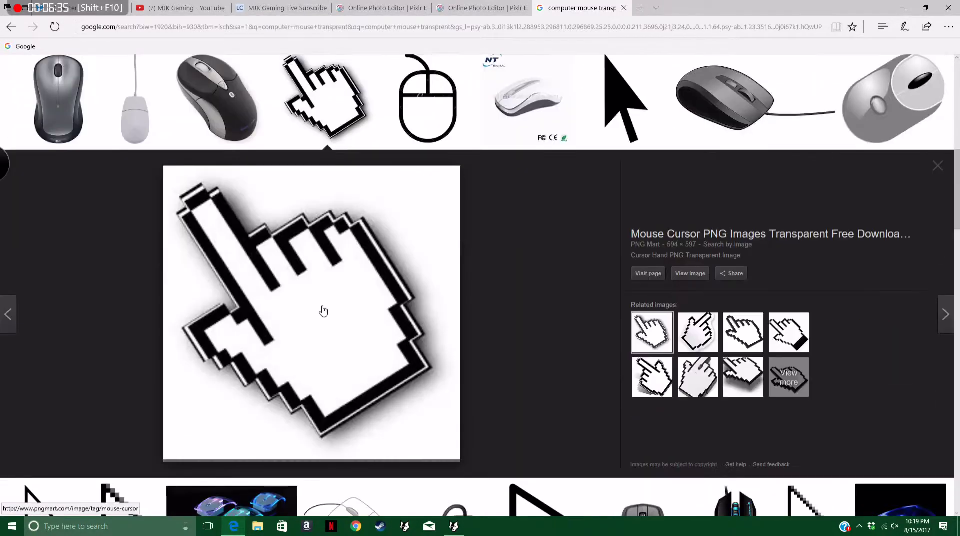
right_click(363, 236)
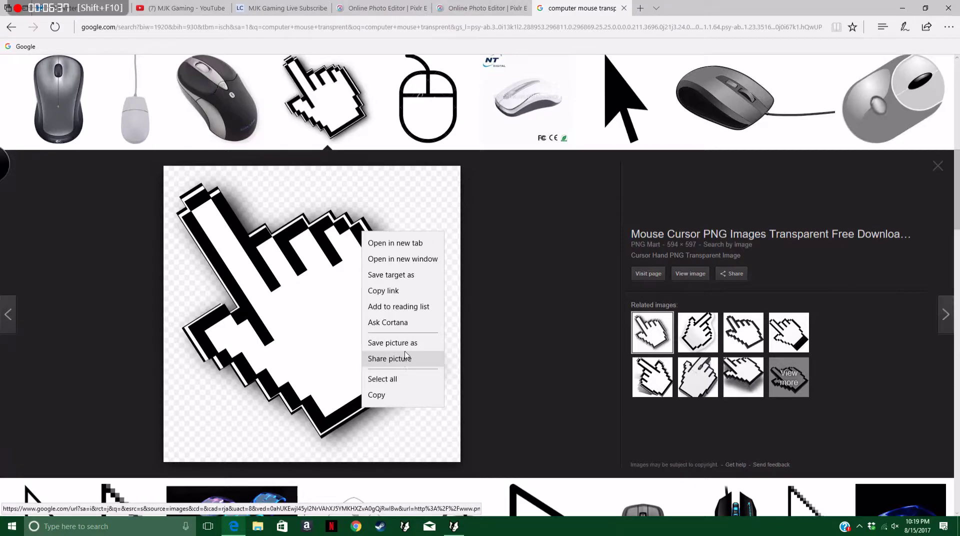
click(402, 353)
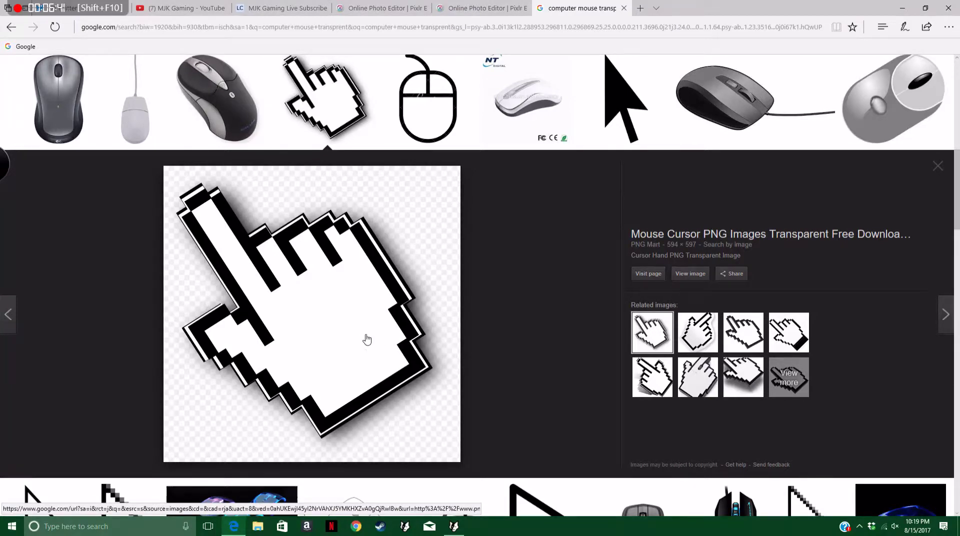
click(395, 250)
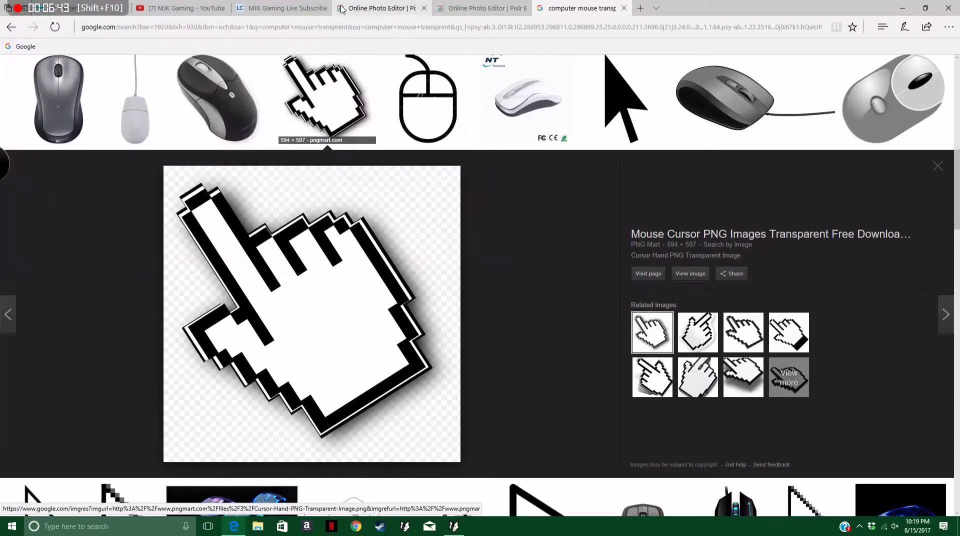
drag(342, 9, 443, 4)
Open the saved hand-cursor image and resize it to 500 px tall (497×500).
click(459, 5)
click(14, 61)
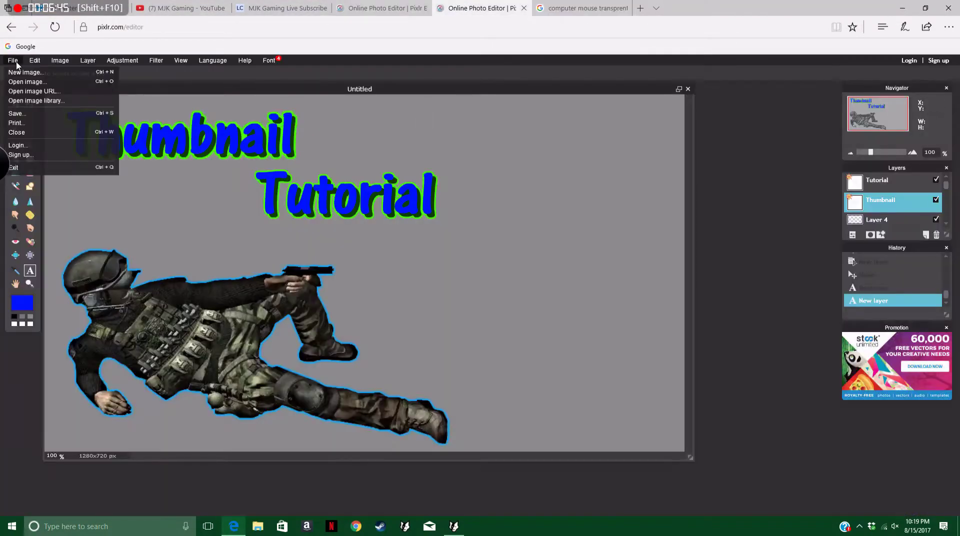
click(30, 77)
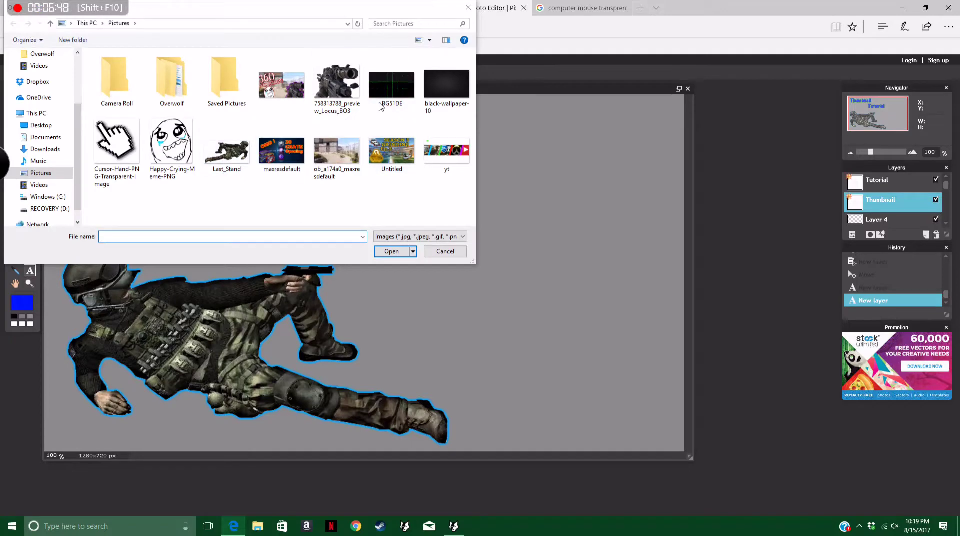
double_click(116, 143)
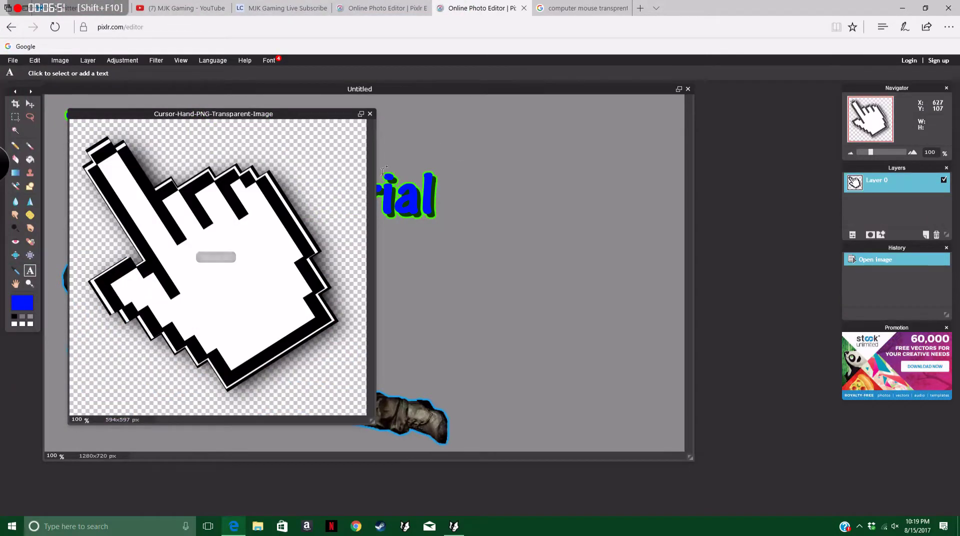
click(59, 61)
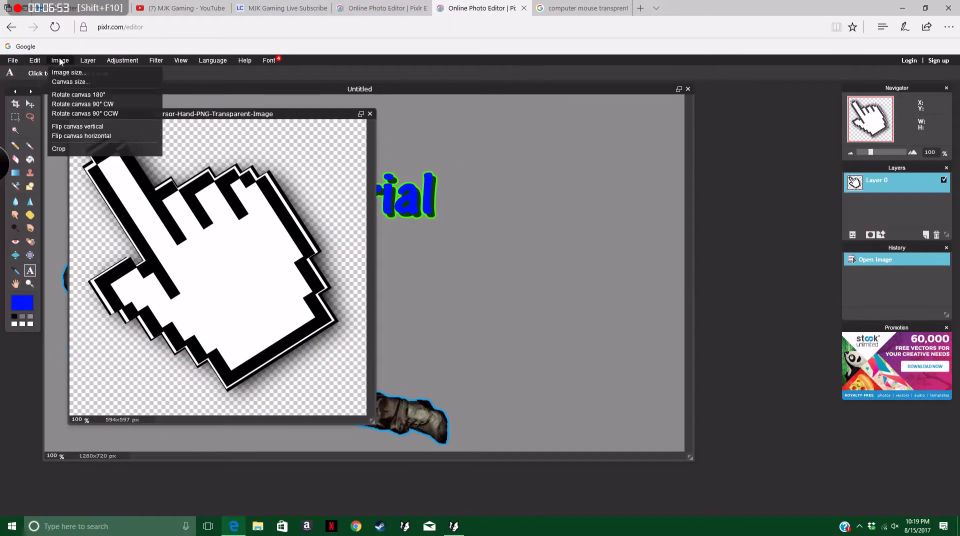
click(65, 70)
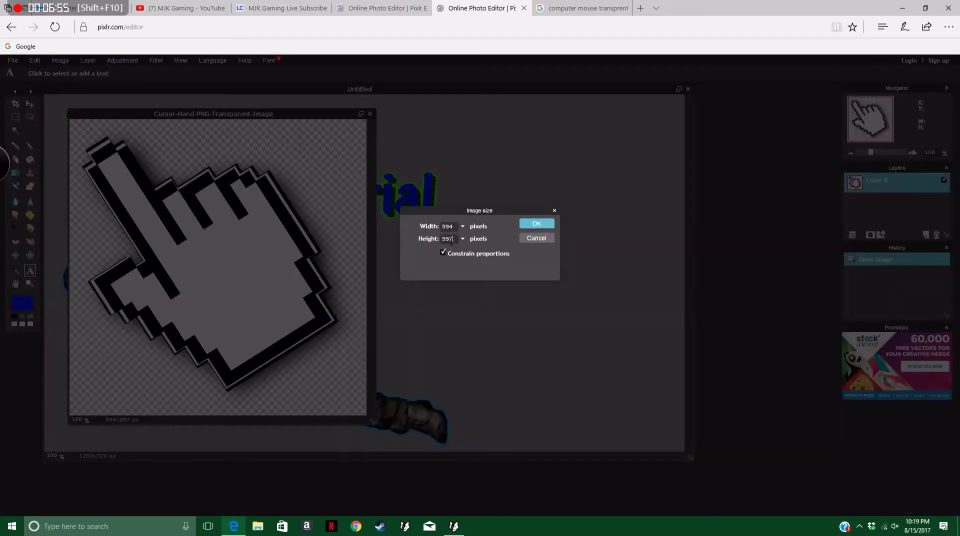
key(BackSpace)
key(BackSpace)
key(BackSpace)
text(500)
click(536, 225)
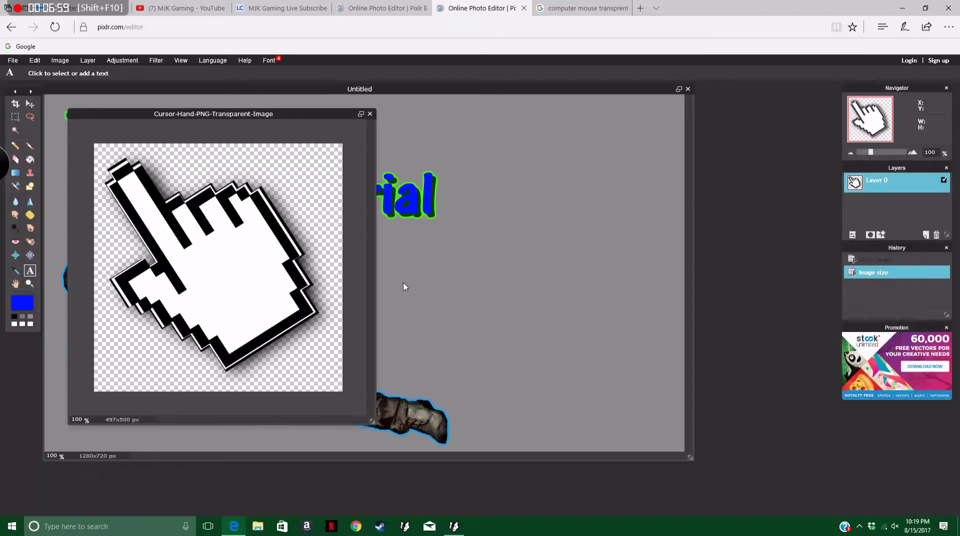
Copy the hand into the thumbnail and place it at the canvas's lower right.
drag(897, 188, 530, 314)
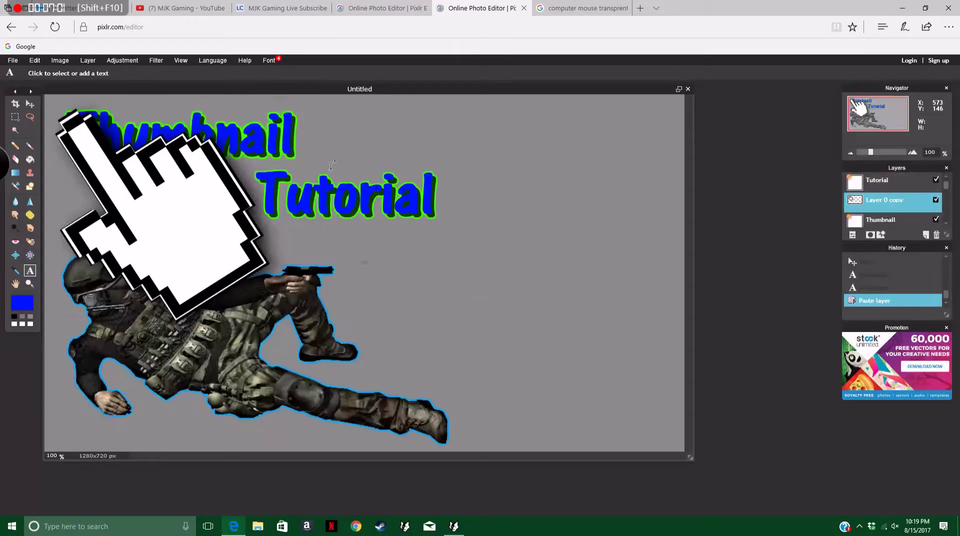
click(28, 105)
drag(169, 252, 554, 364)
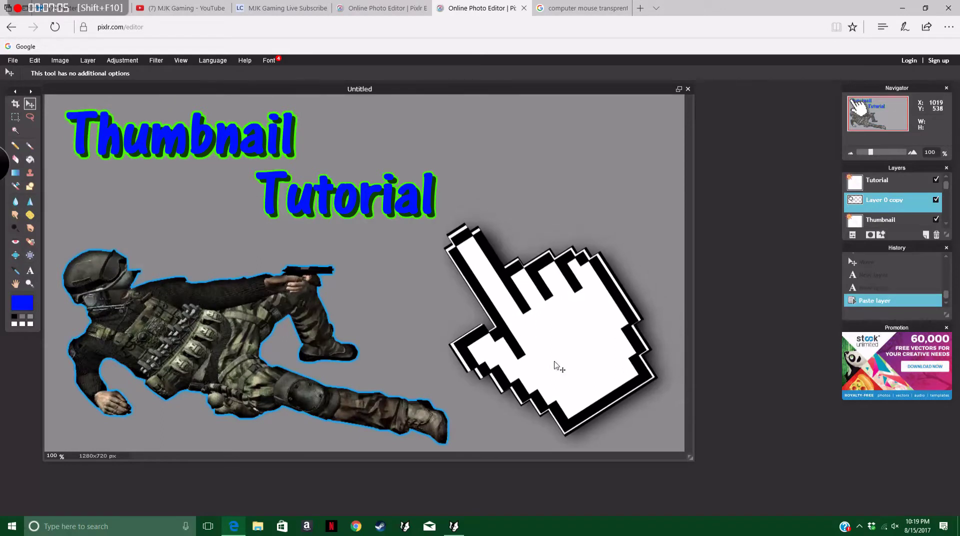
Magic-wand select the white inside of the hand and fill it with lighter blue.
click(17, 130)
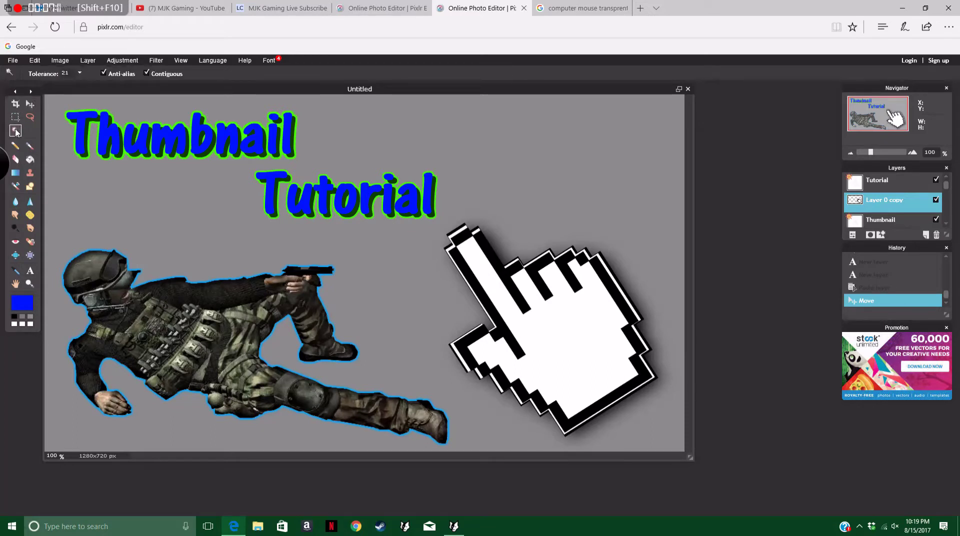
click(564, 342)
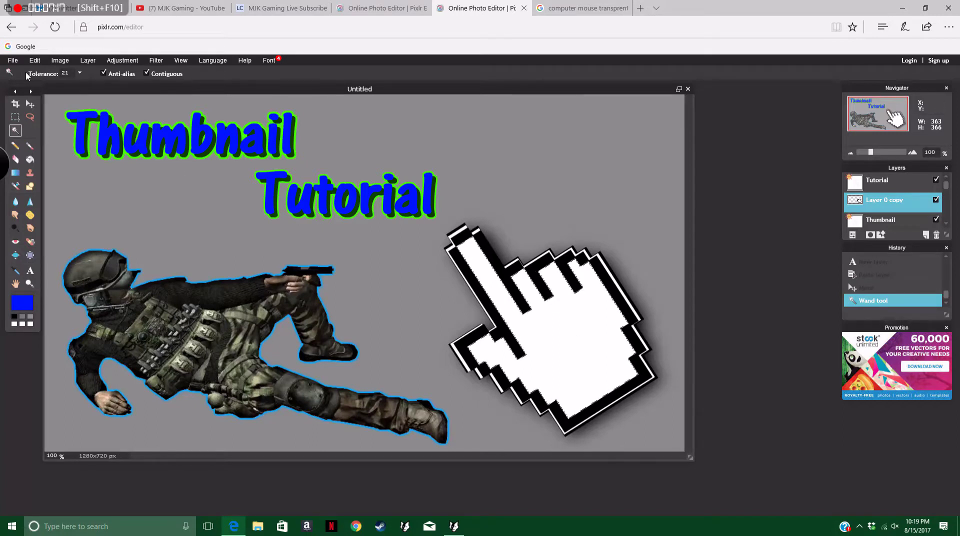
click(30, 103)
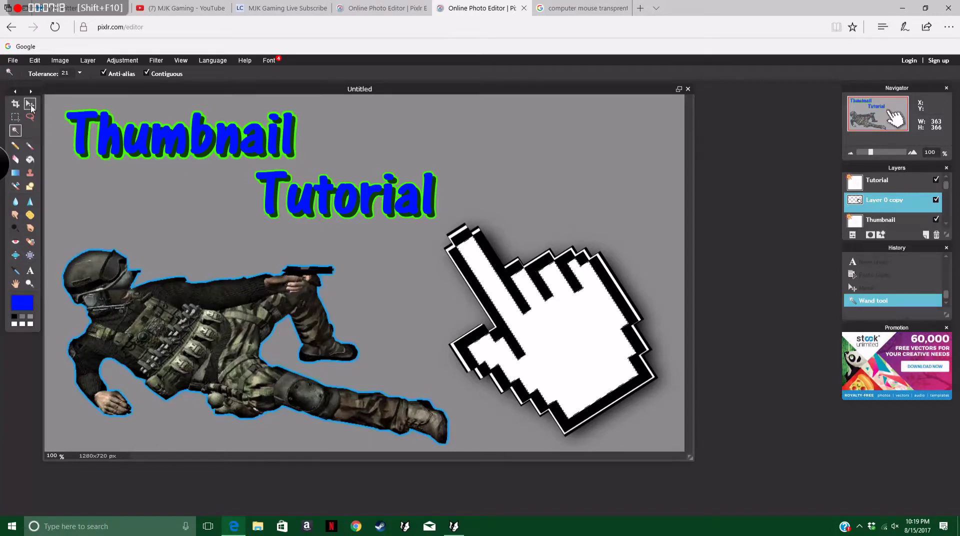
click(22, 310)
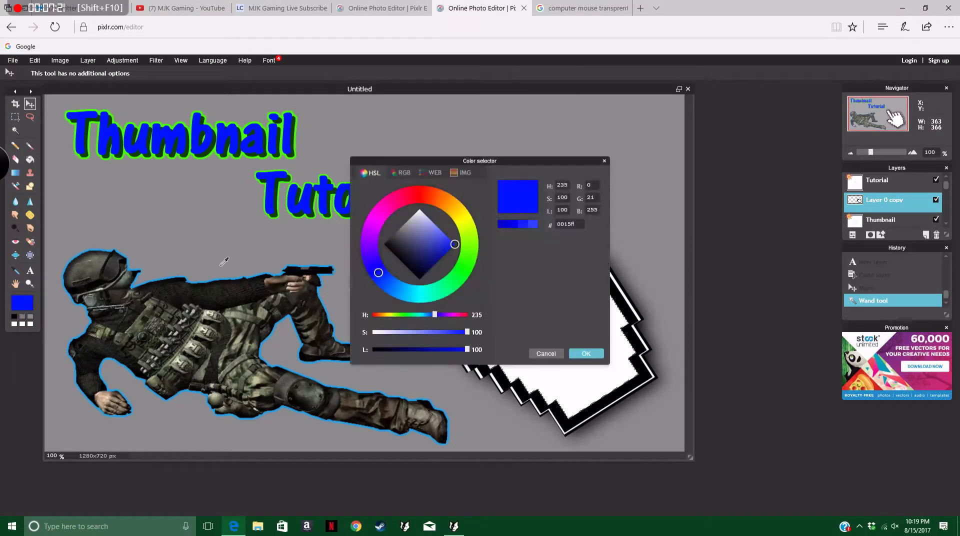
click(399, 289)
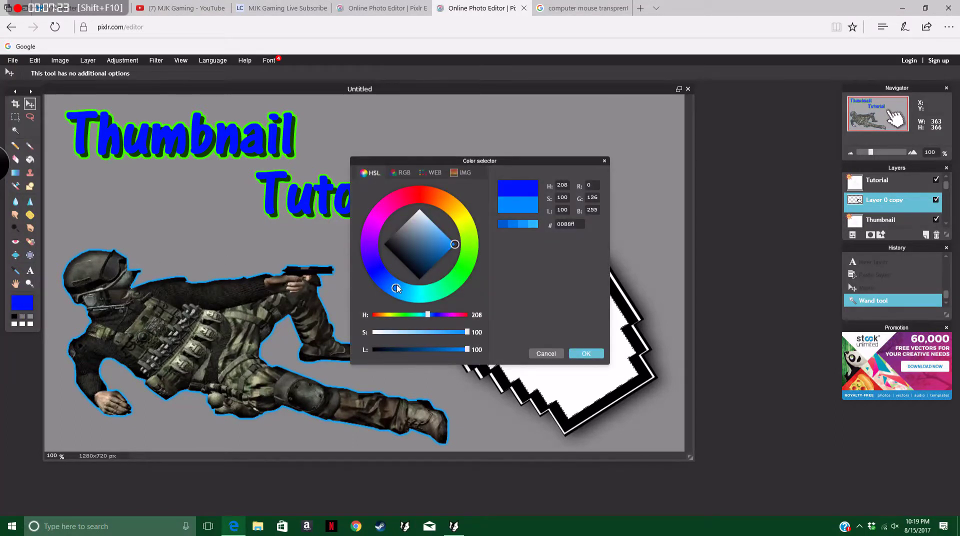
click(587, 353)
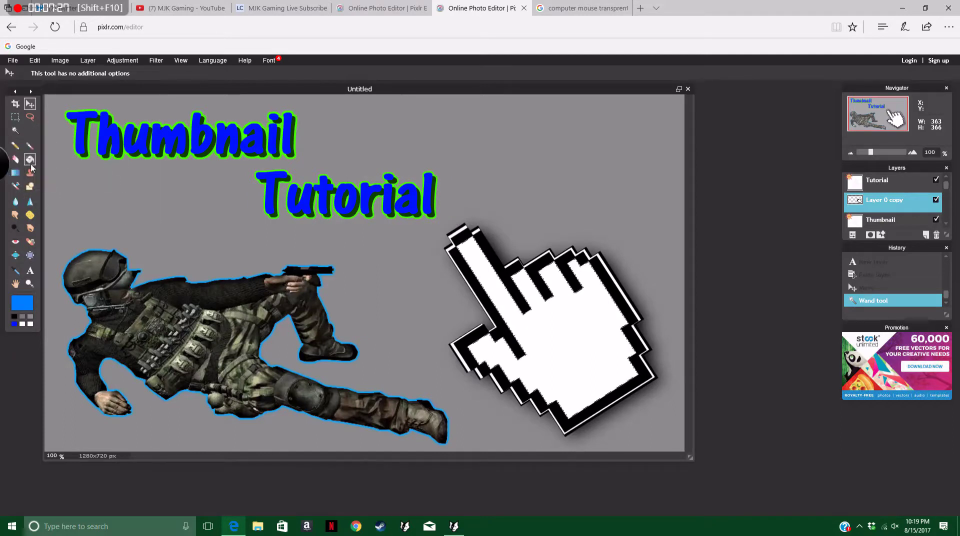
click(30, 160)
click(570, 346)
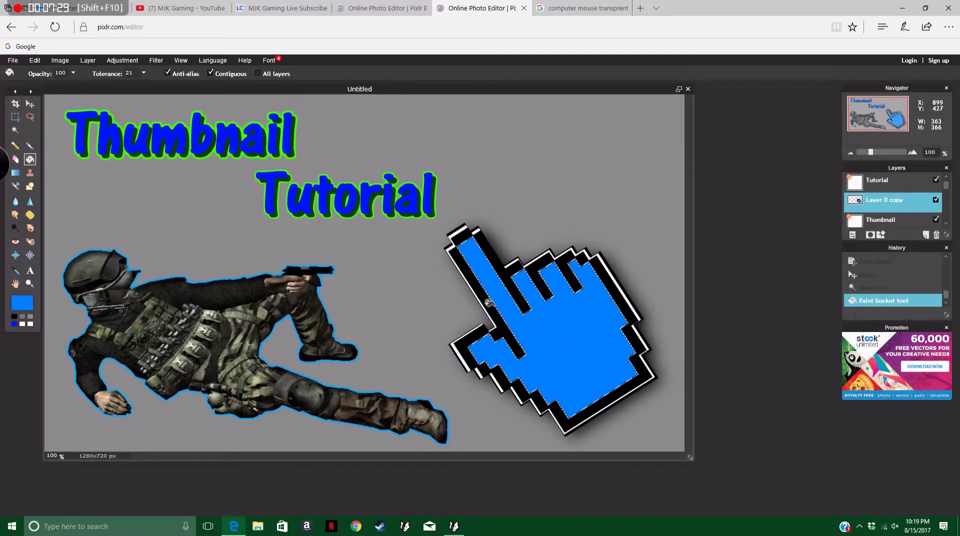
Select the white strip on the hand's left edge and paint-bucket it blue.
click(15, 117)
click(320, 110)
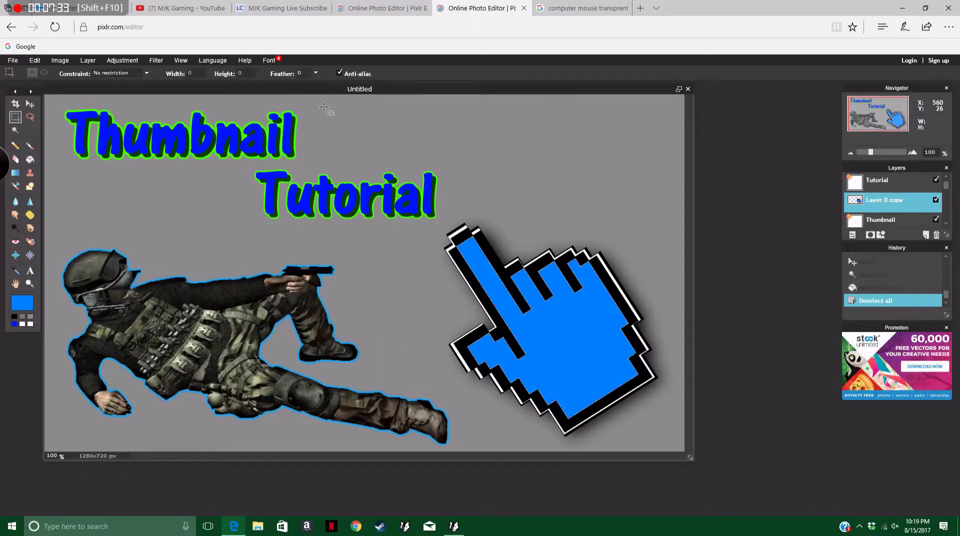
click(16, 131)
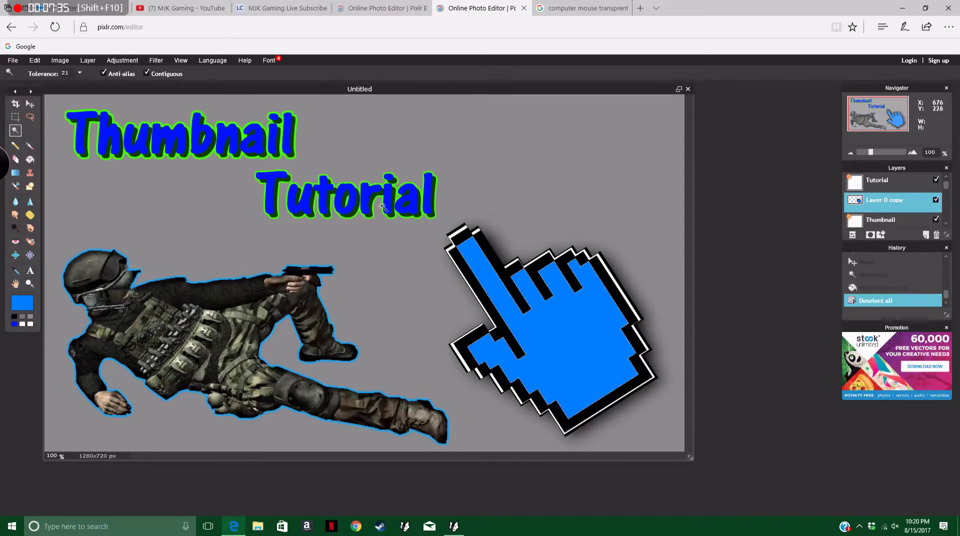
click(460, 355)
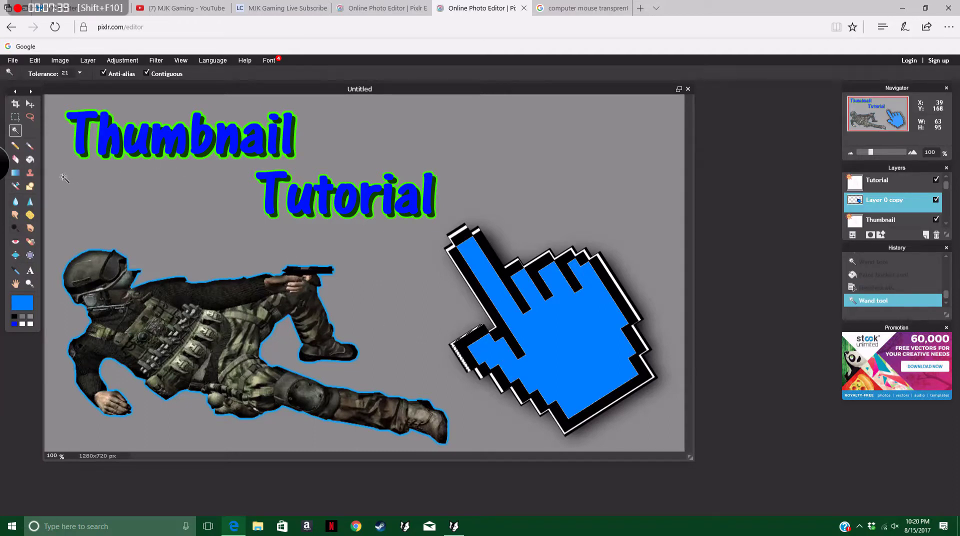
click(30, 159)
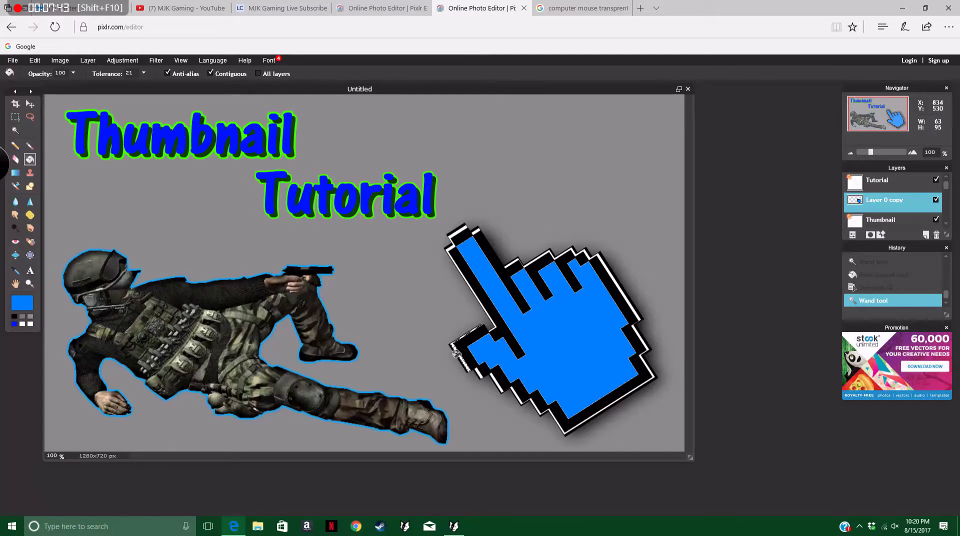
click(461, 356)
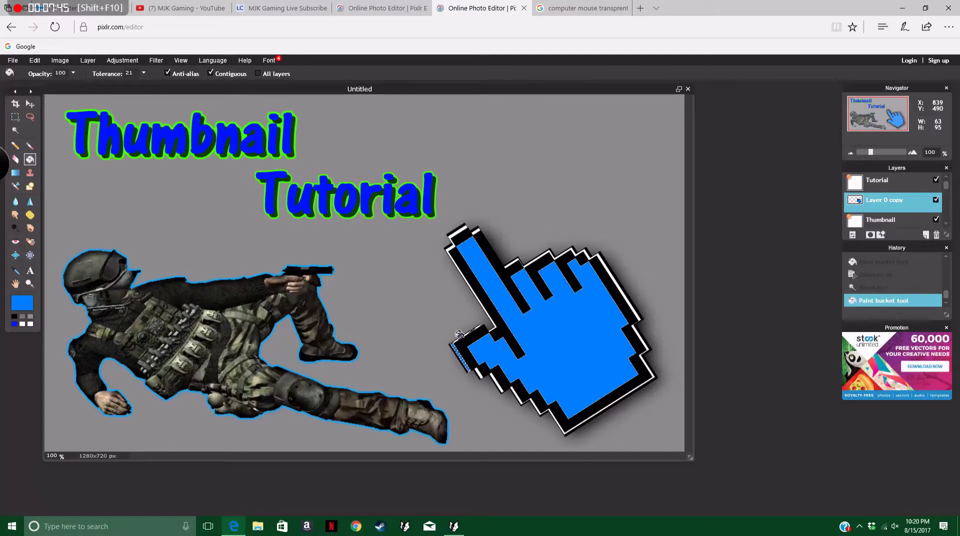
click(460, 333)
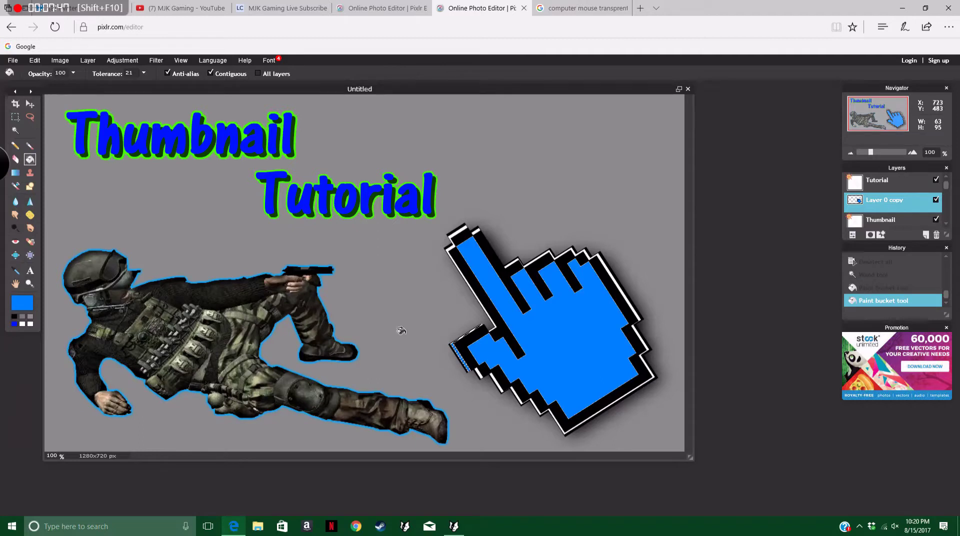
Step History back to the magic wand state, deselect, and return to the Move tool.
click(891, 288)
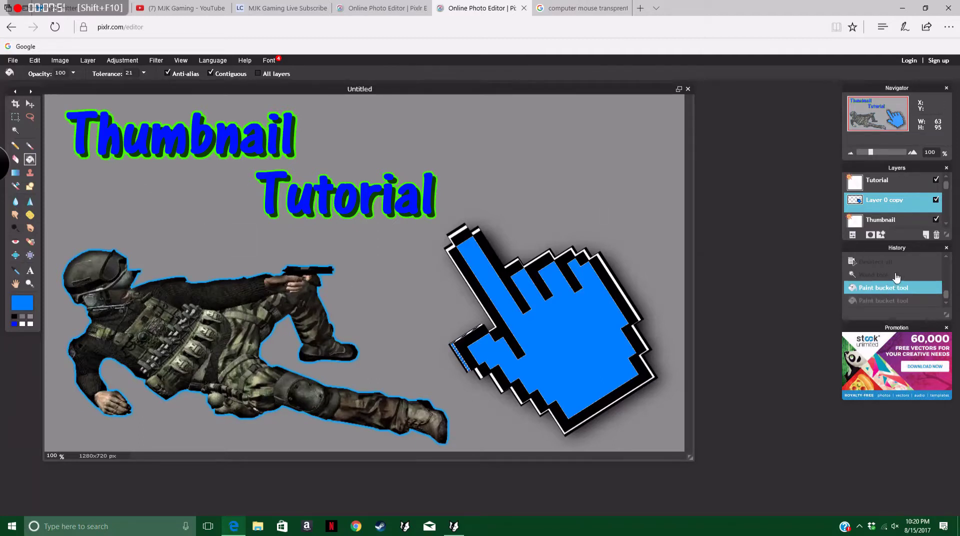
click(896, 276)
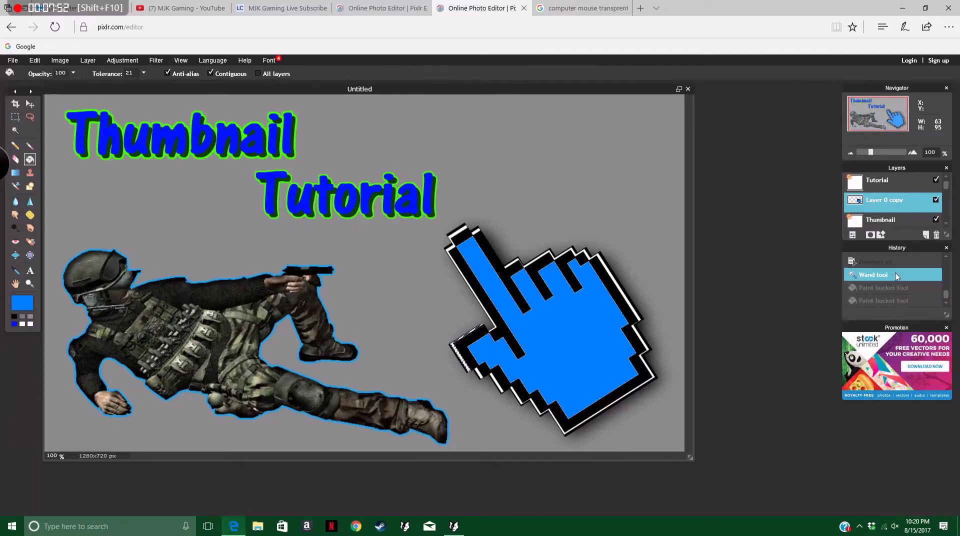
click(15, 117)
click(236, 206)
click(30, 103)
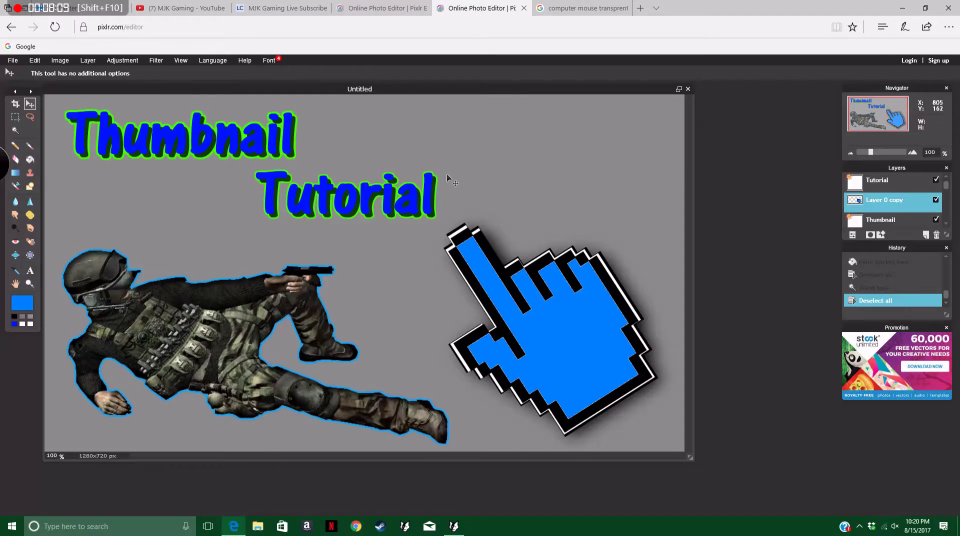
Replace the old query and search Google Images for 'rocket league car trasprent'.
click(590, 4)
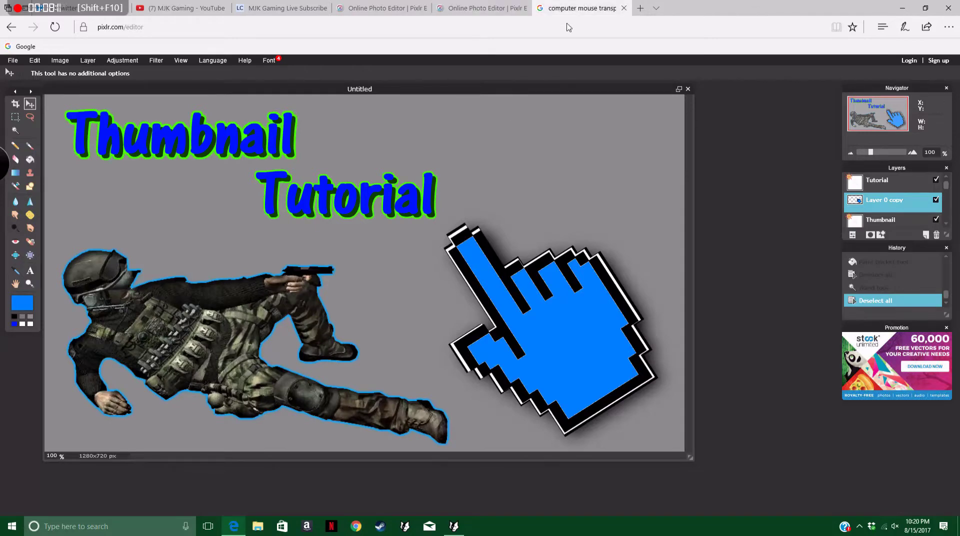
scroll(398, 122, up, 5)
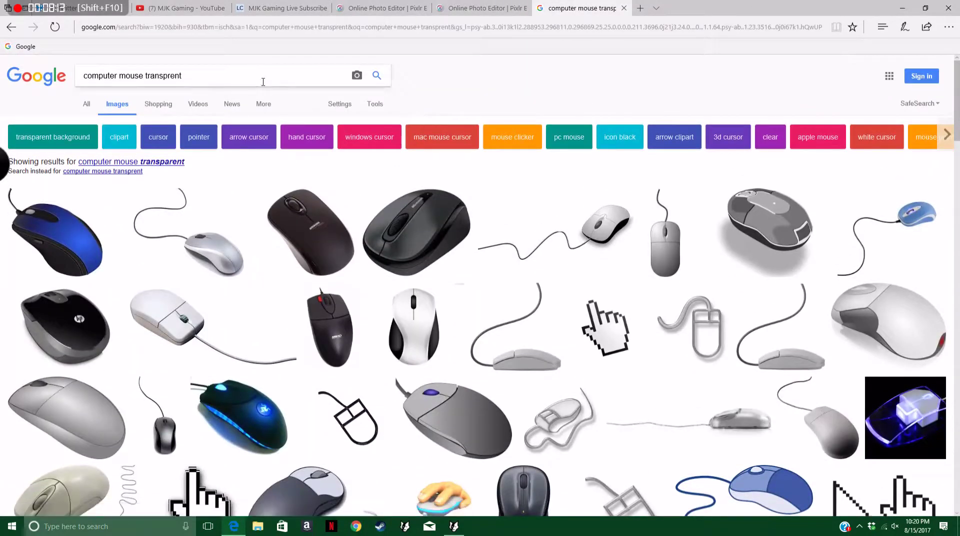
drag(262, 80, 63, 92)
key(BackSpace)
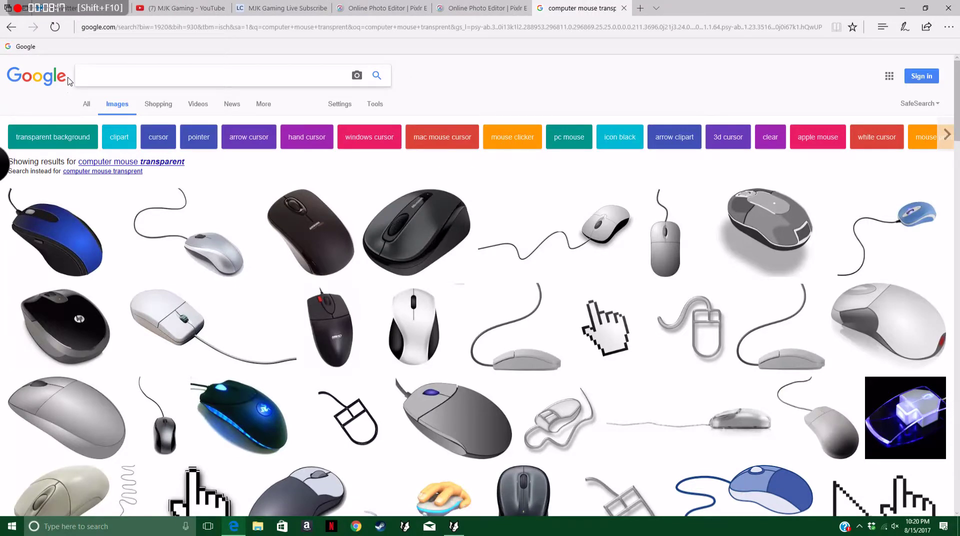
text(rocket le)
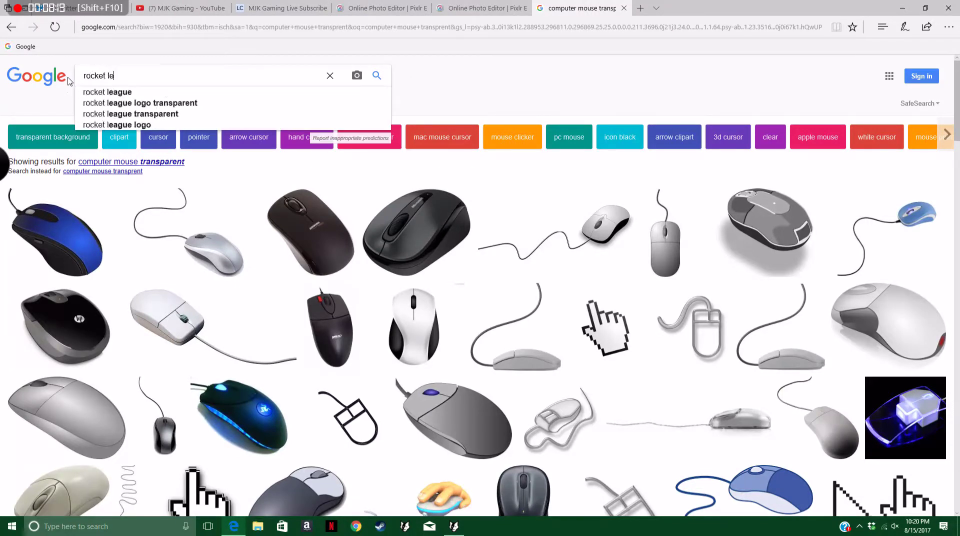
text(ague cr ttrab)
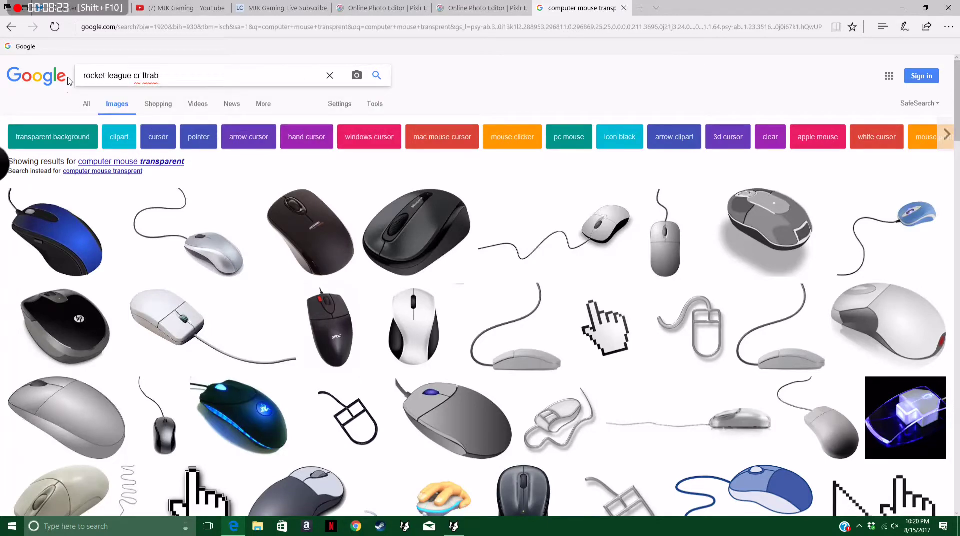
key(BackSpace)
key(BackSpace)
key(BackSpace)
key(BackSpace)
key(BackSpace)
key(BackSpace)
key(BackSpace)
text(a)
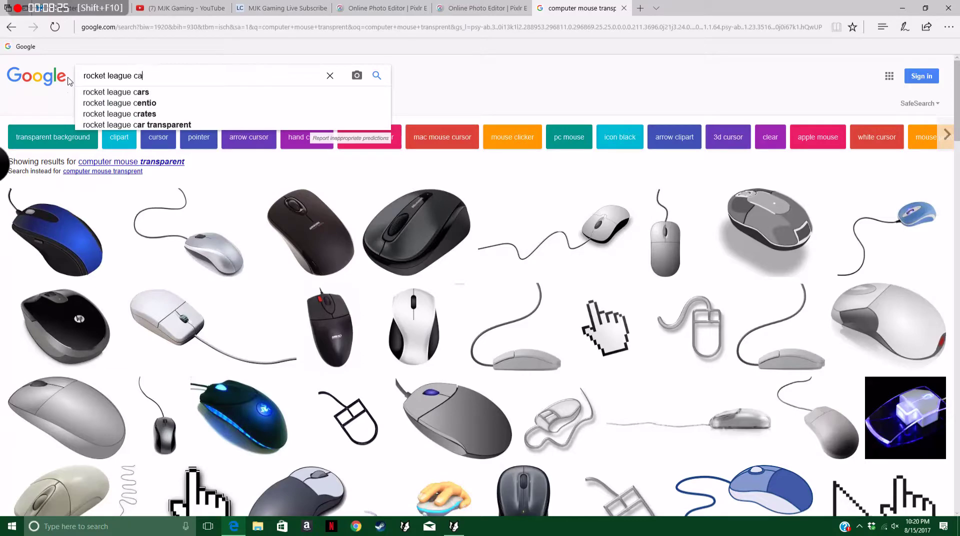
text(r traspren)
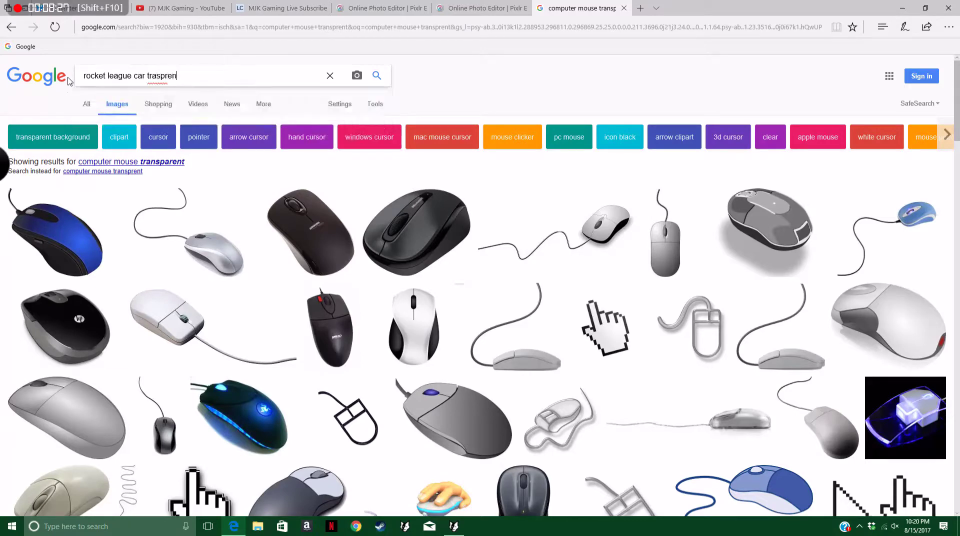
text(t)
key(Return)
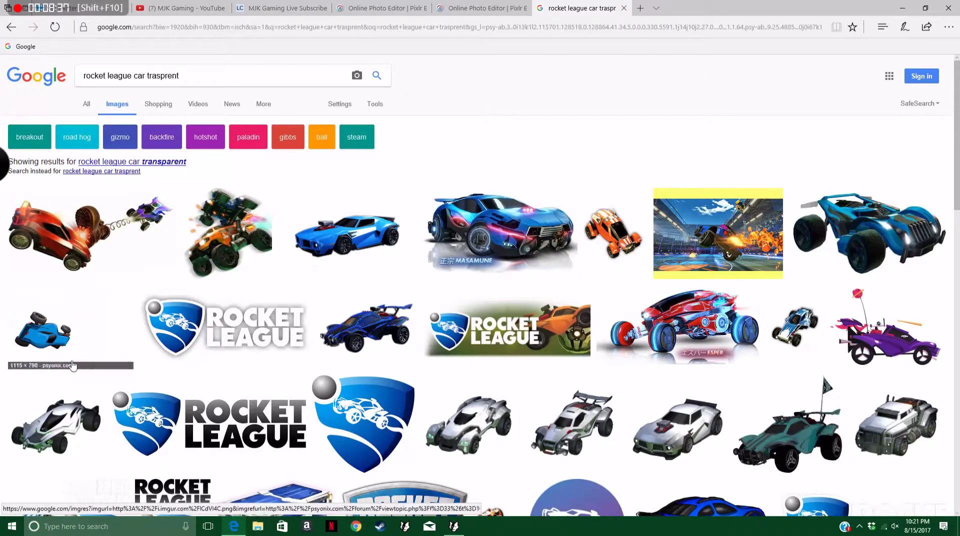
Preview the silver and blue car results without saving either.
click(76, 406)
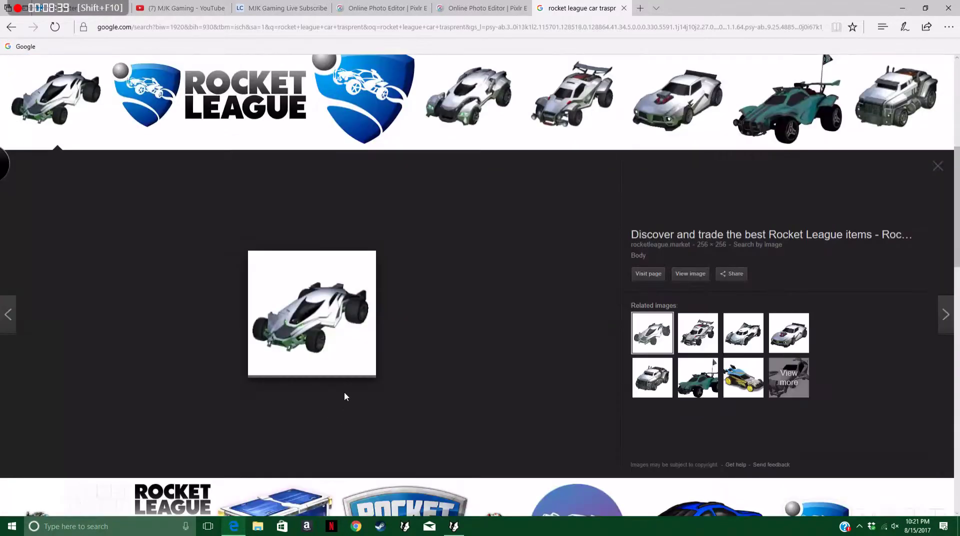
right_click(344, 363)
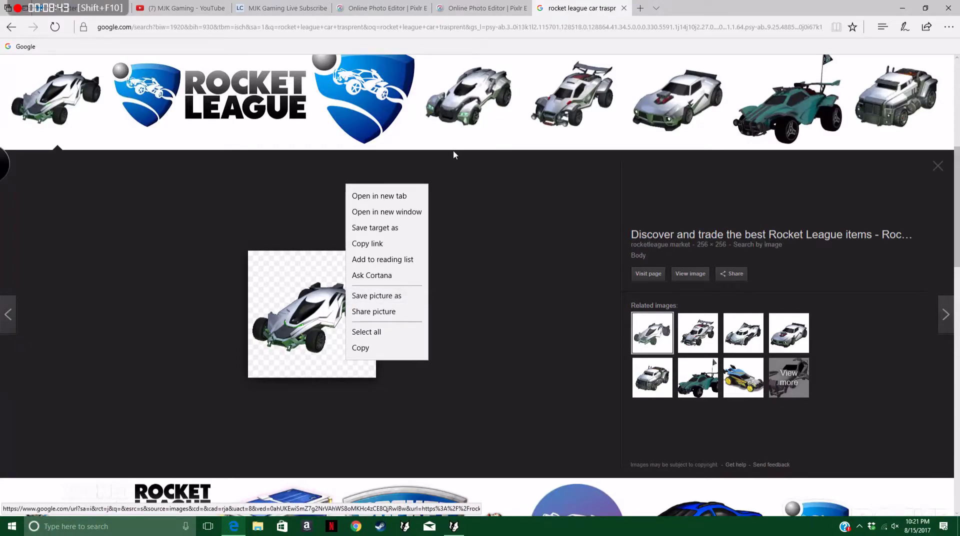
click(930, 173)
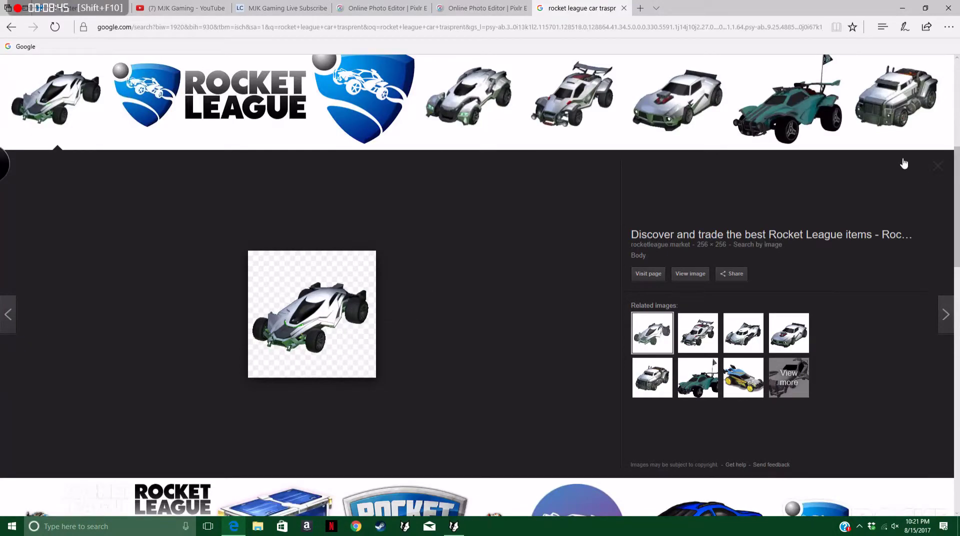
click(938, 166)
scroll(314, 247, up, 4)
click(346, 136)
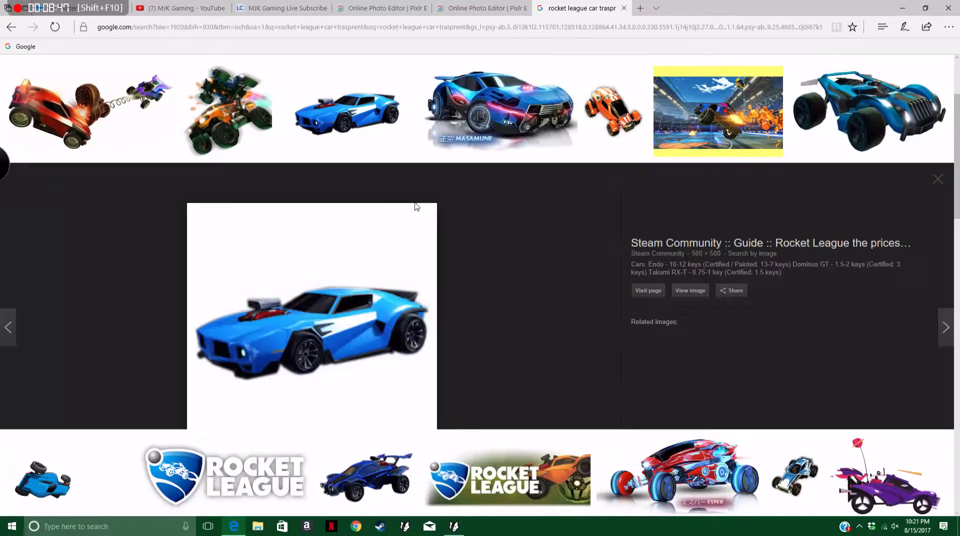
right_click(357, 334)
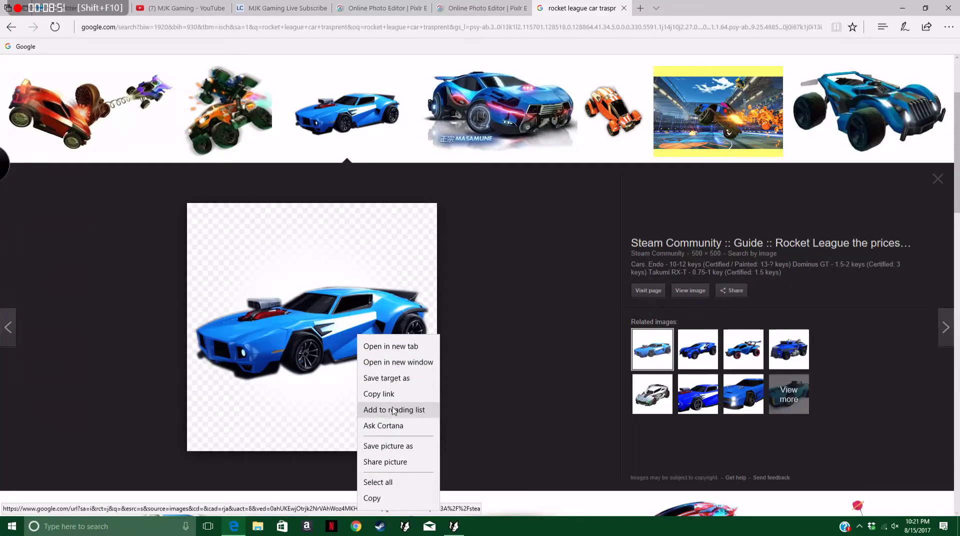
click(750, 359)
click(750, 338)
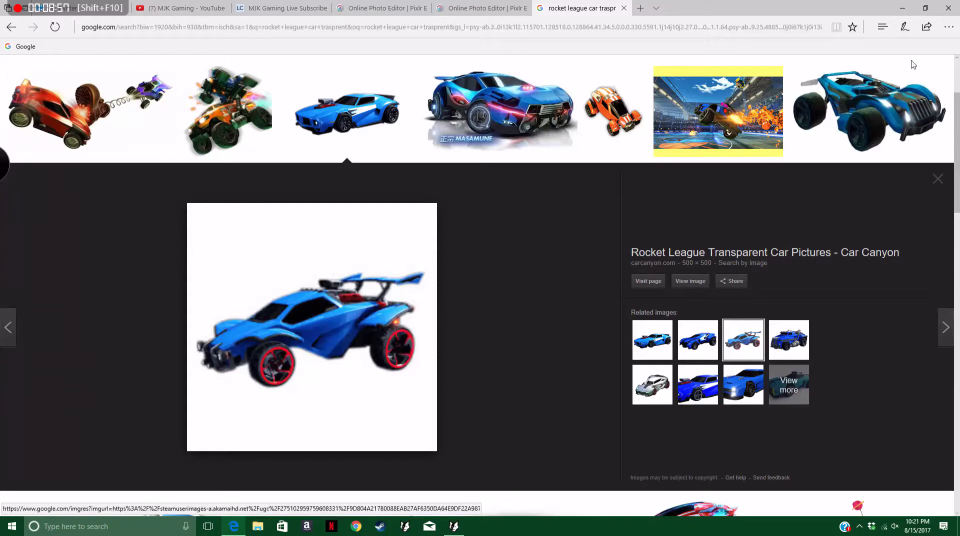
click(939, 179)
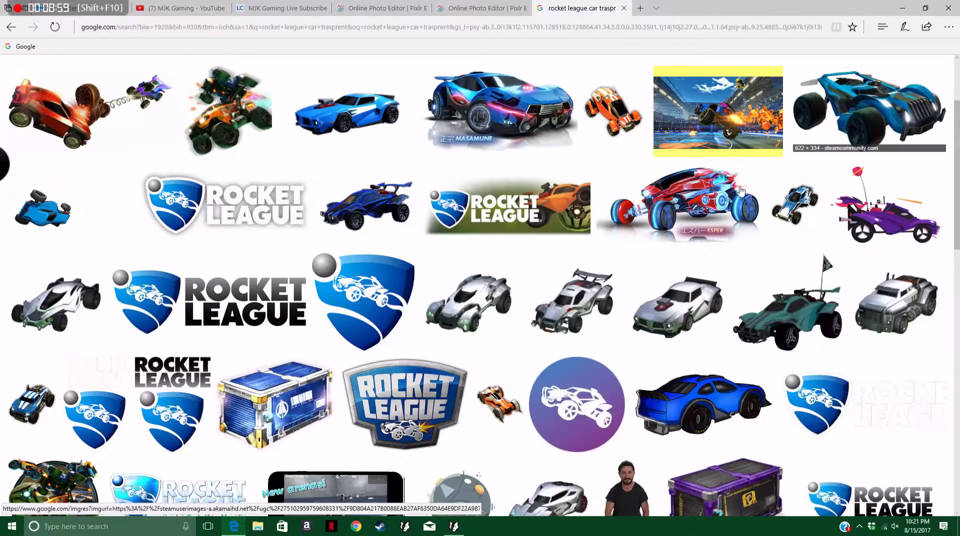
Save the top-right transparent blue car picture to the computer.
click(910, 122)
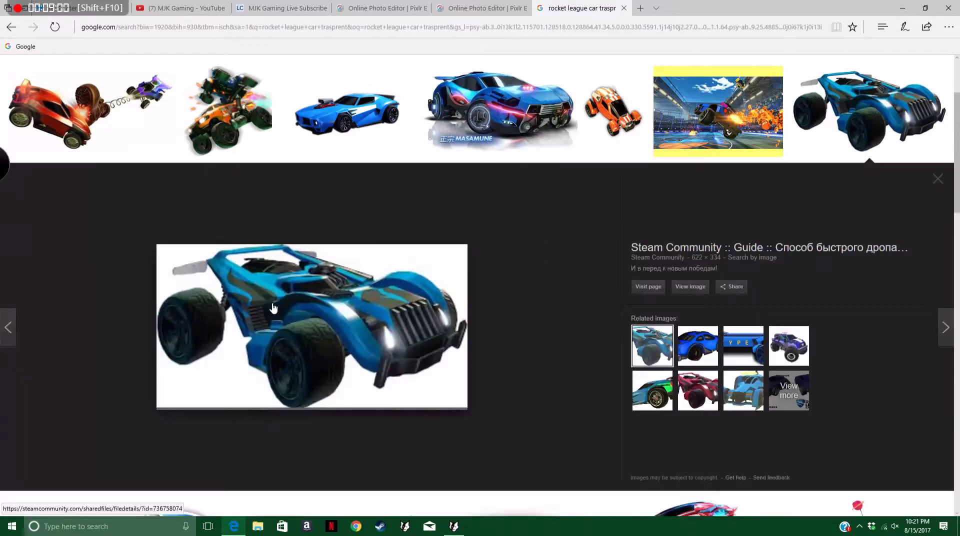
right_click(304, 310)
click(331, 421)
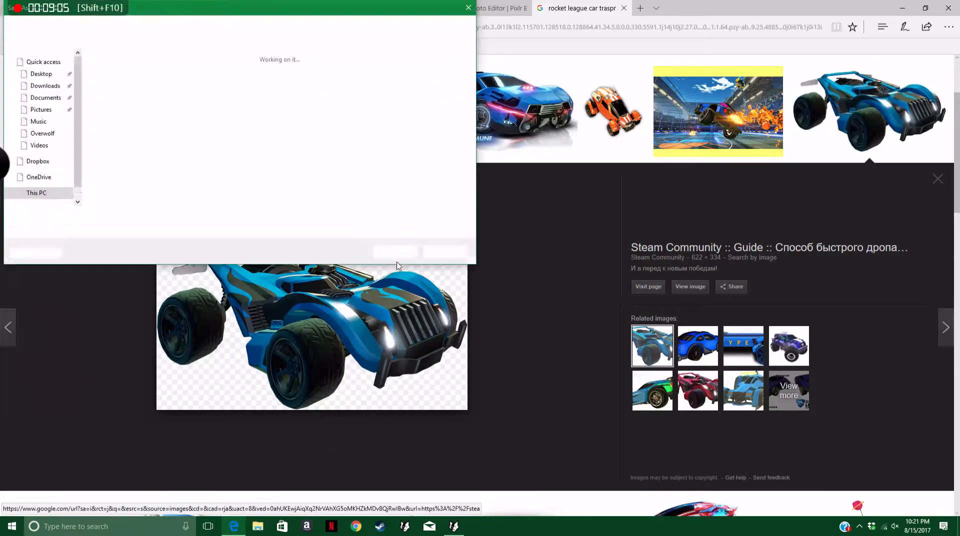
click(395, 251)
Open 736758074_preview_car from Pictures as a separate image in Pixlr.
drag(380, 5, 480, 6)
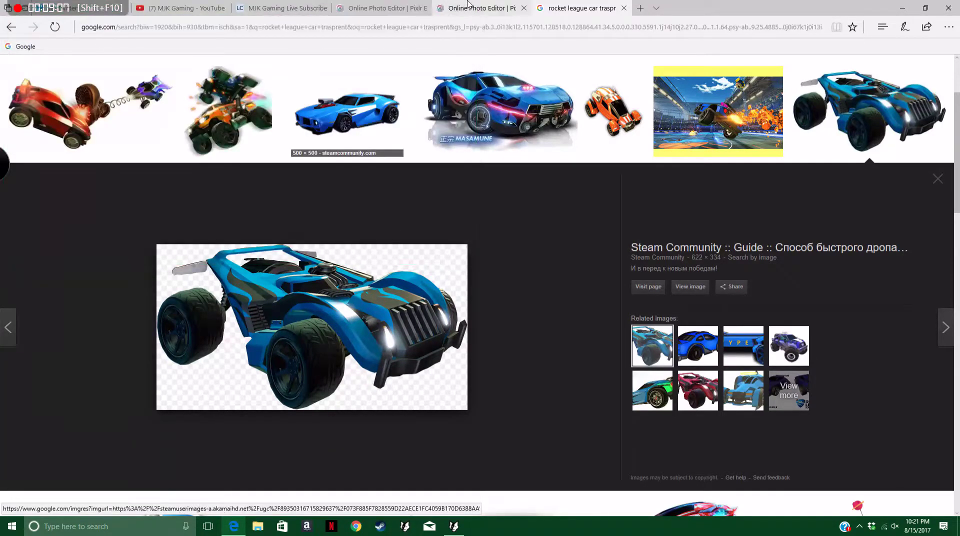
click(11, 61)
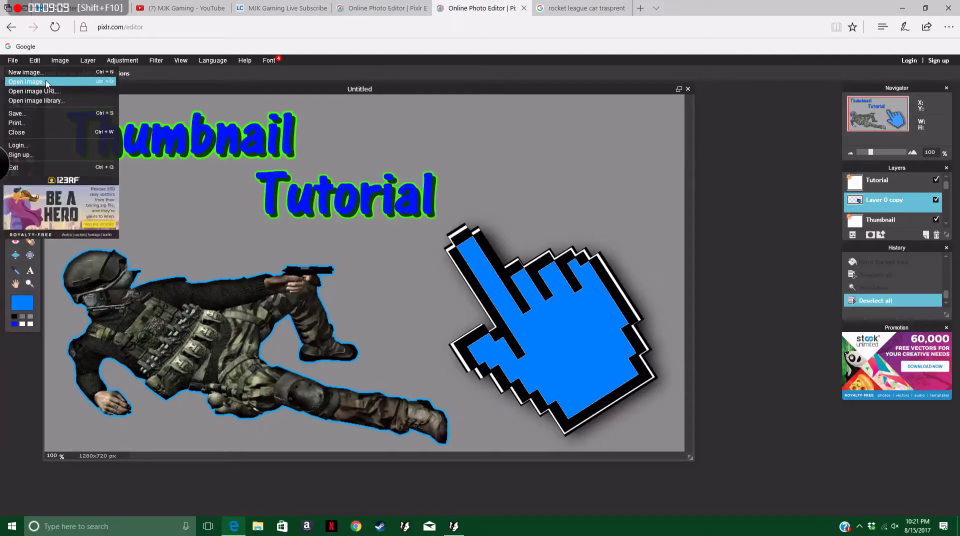
click(28, 82)
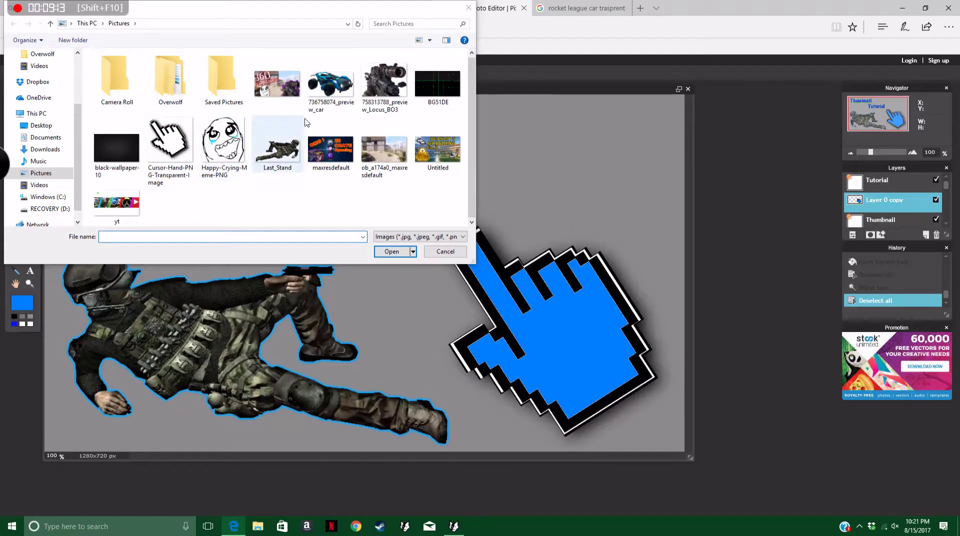
double_click(330, 95)
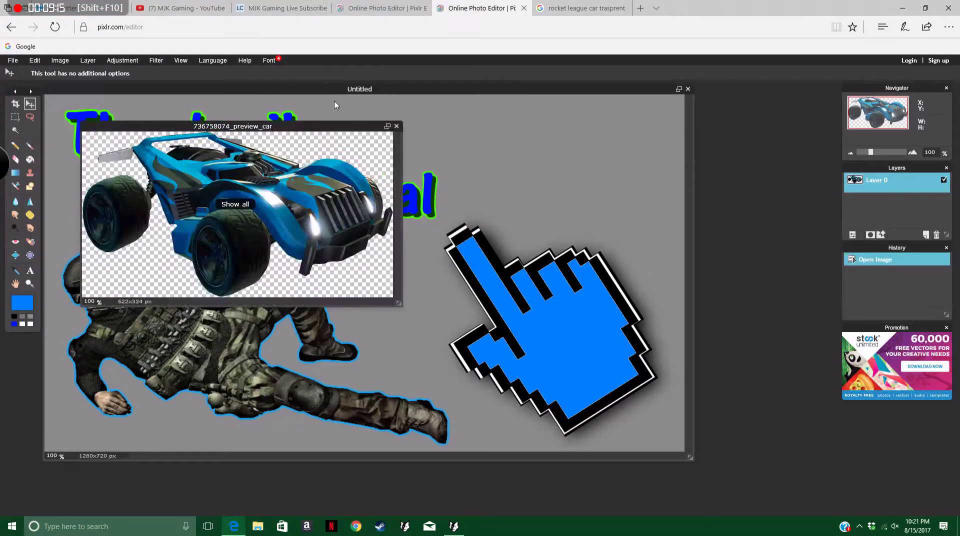
Resize the car to 521×280, then 474×255, and copy it into the thumbnail.
click(60, 60)
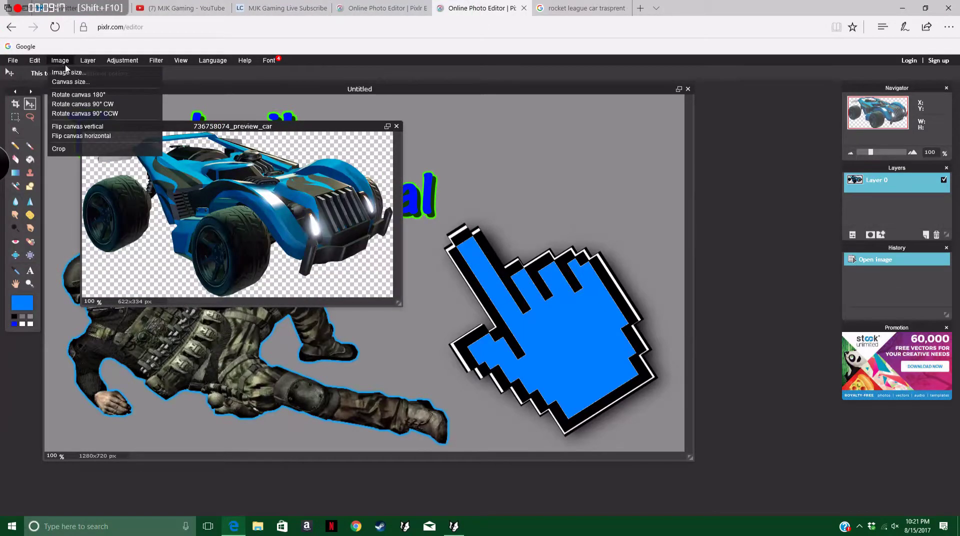
click(65, 79)
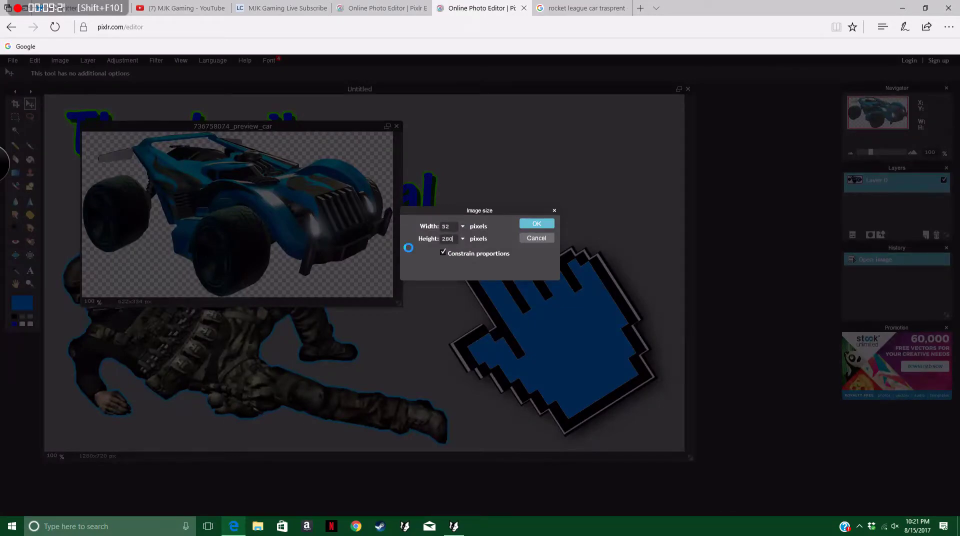
click(536, 225)
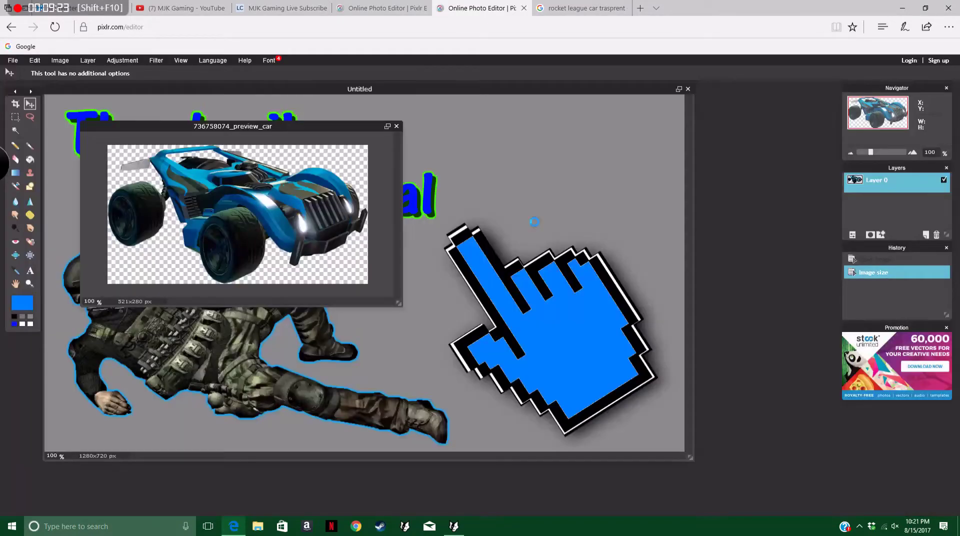
click(60, 60)
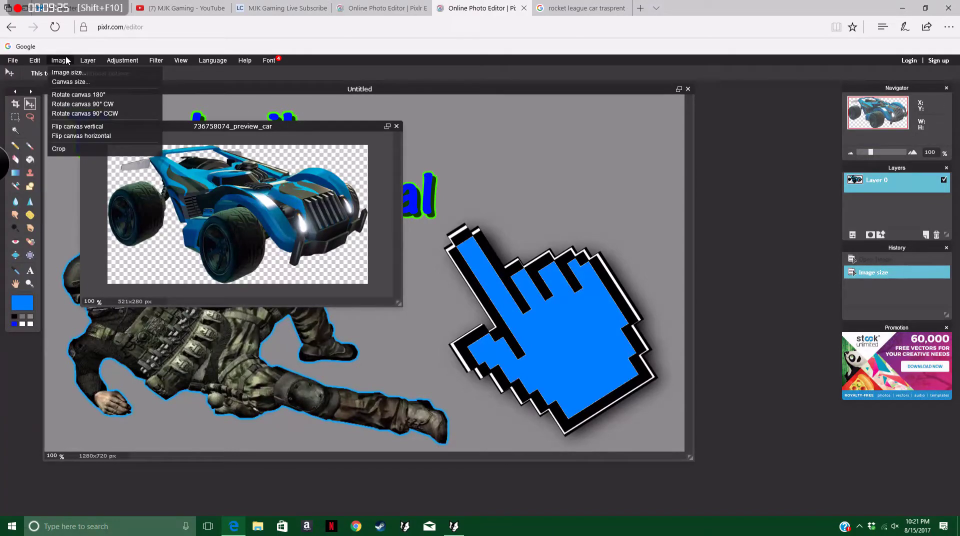
click(65, 79)
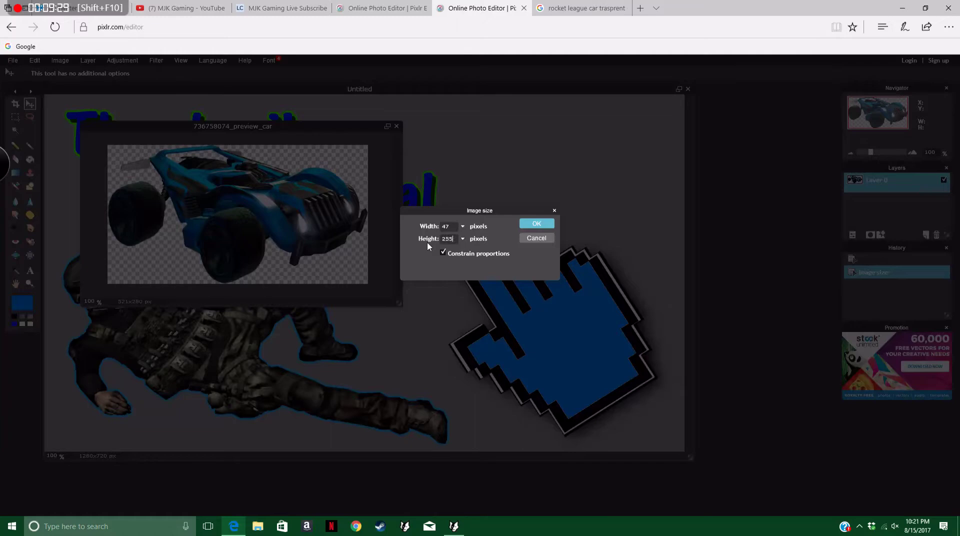
click(536, 224)
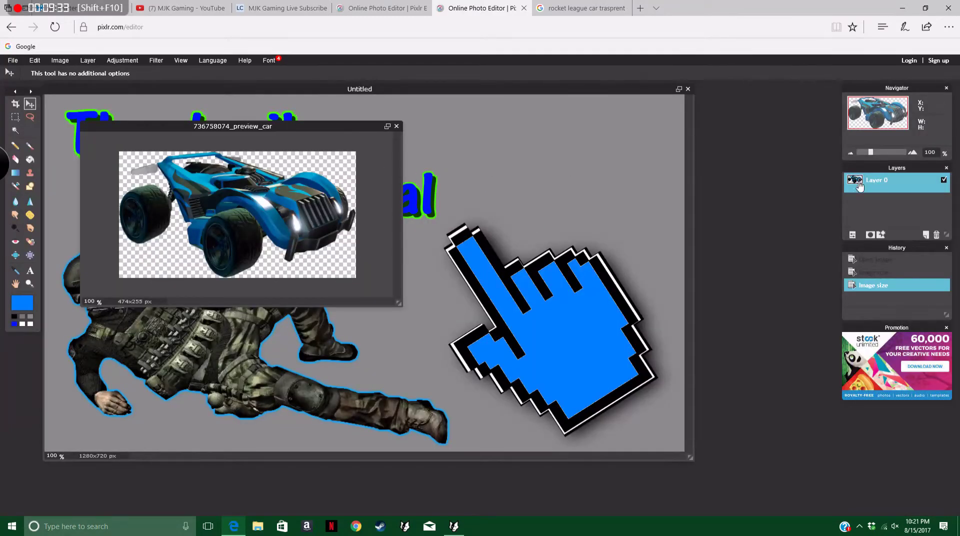
drag(880, 181, 435, 160)
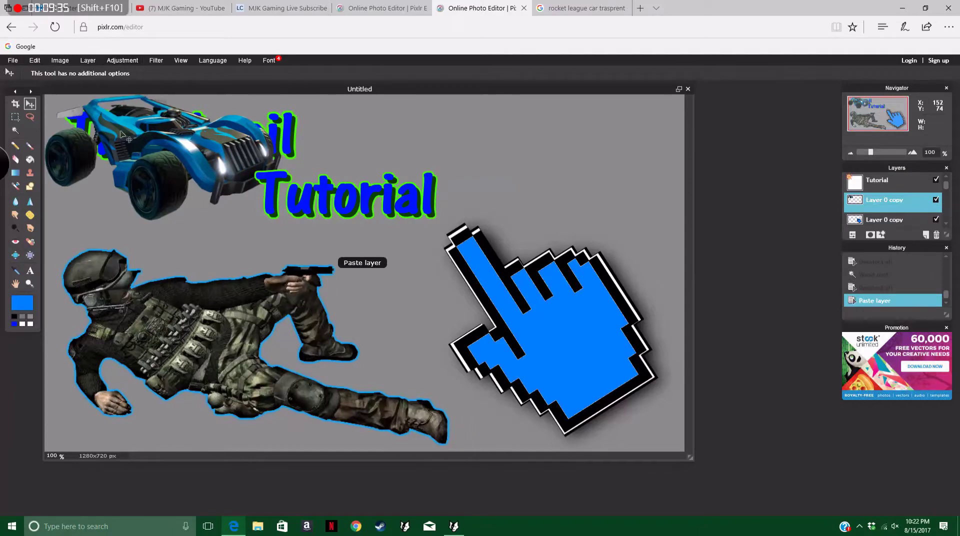
Move the pasted car top-right, test-flip the thumbnail and revert, then delete the car layer.
drag(189, 151, 591, 171)
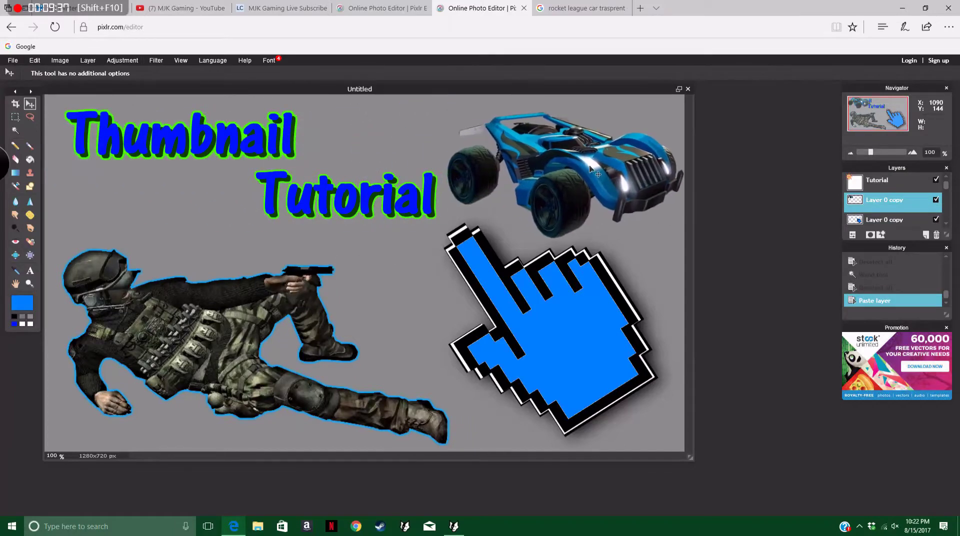
click(60, 60)
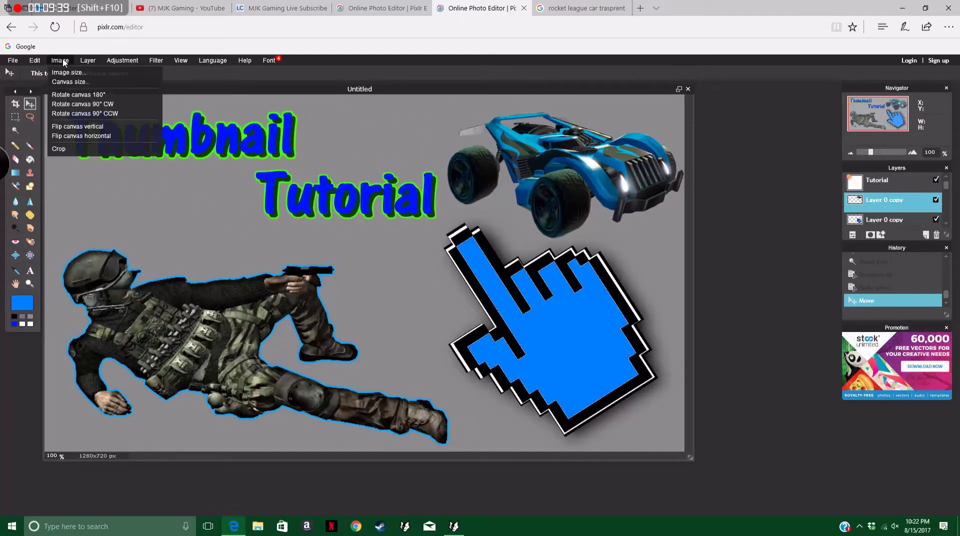
click(70, 136)
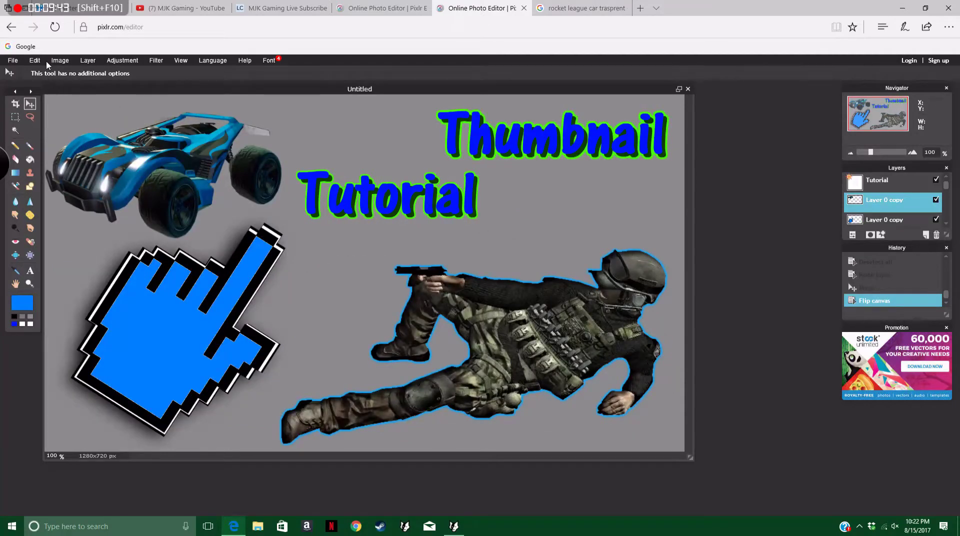
click(60, 60)
click(71, 136)
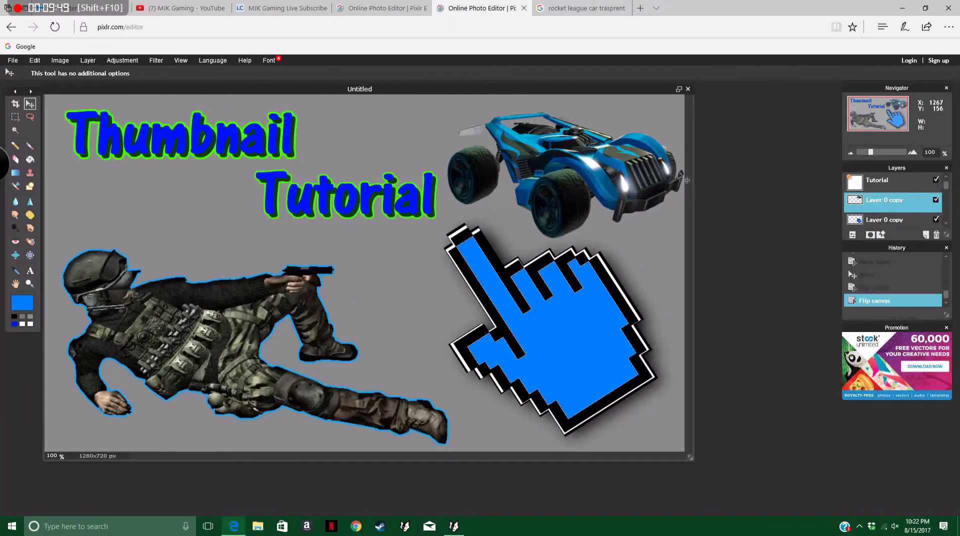
click(937, 235)
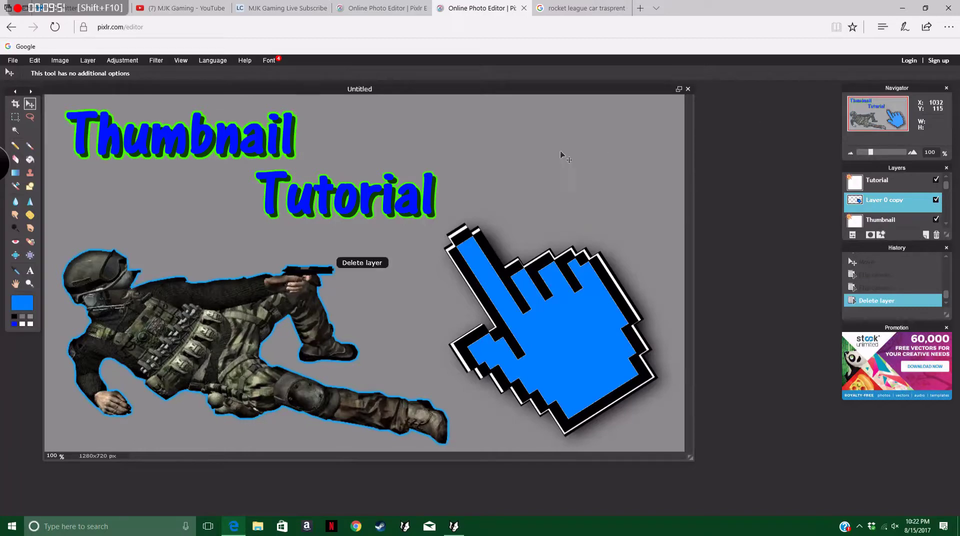
Flip the car image horizontally, copy it into the thumbnail, and place it top-right.
drag(568, 90, 572, 293)
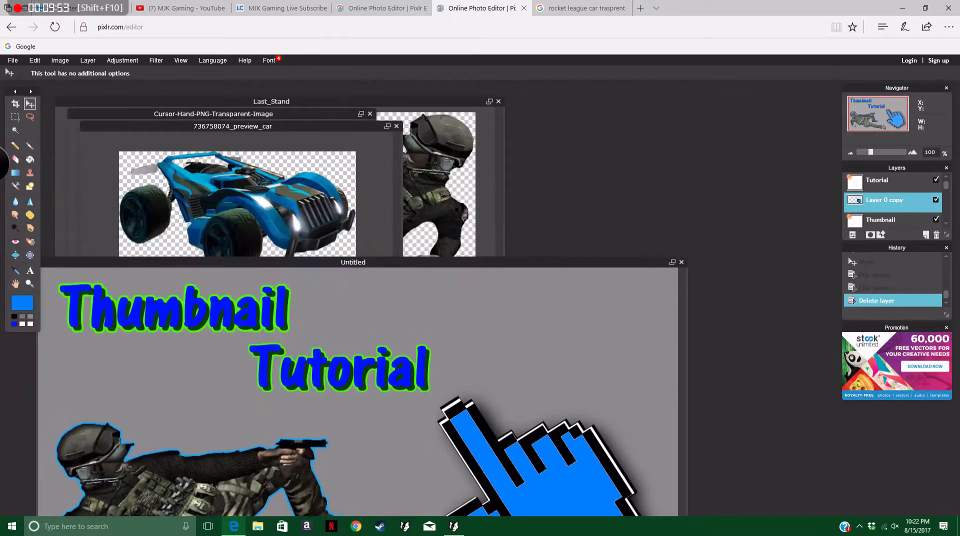
click(238, 215)
click(60, 60)
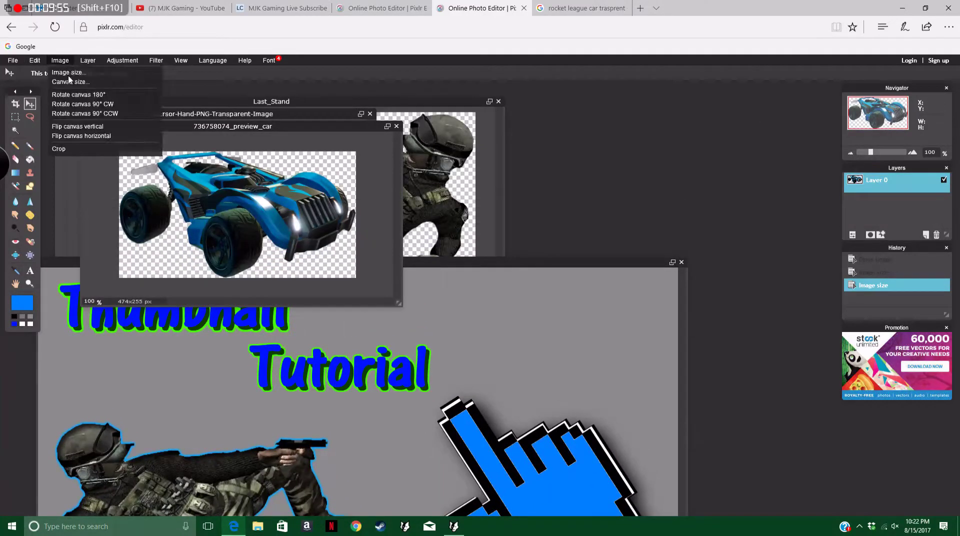
click(81, 136)
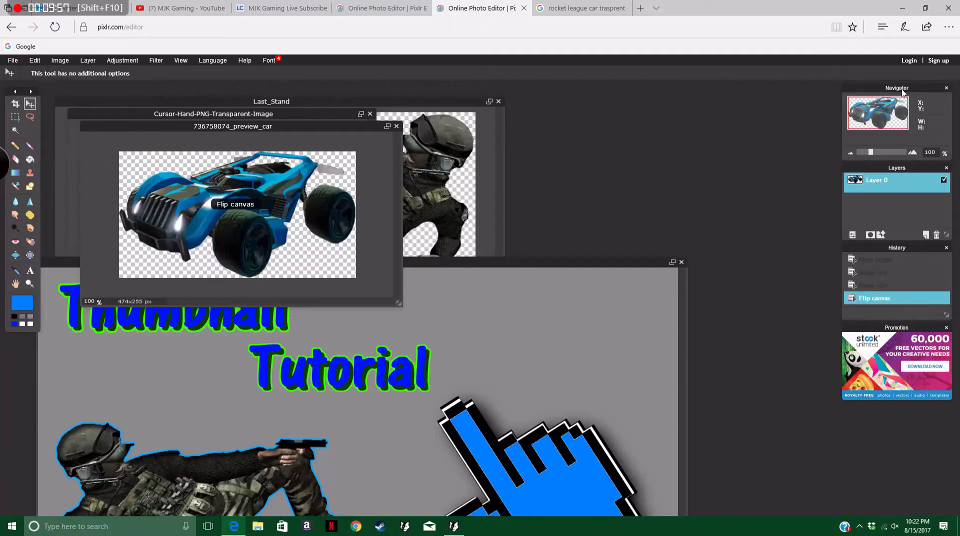
drag(888, 187, 582, 300)
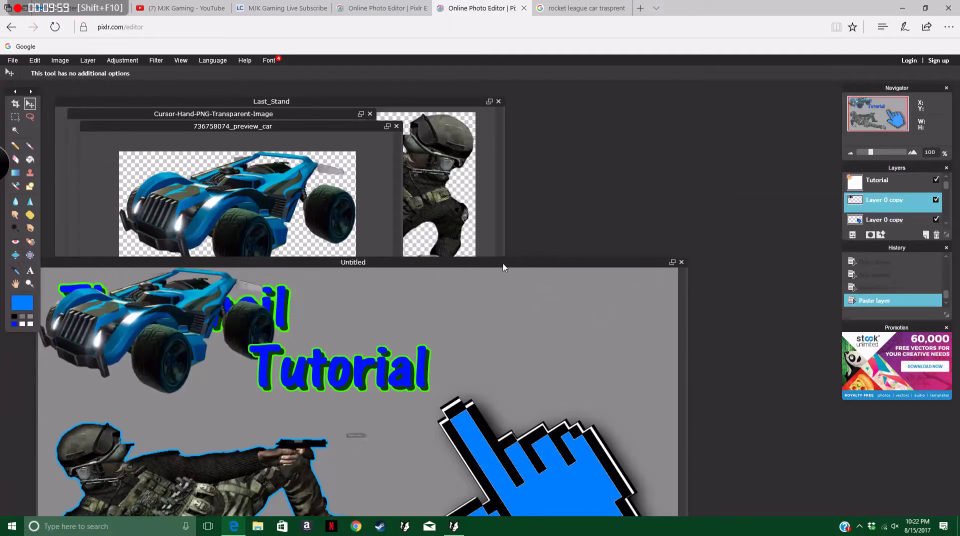
drag(505, 267, 534, 95)
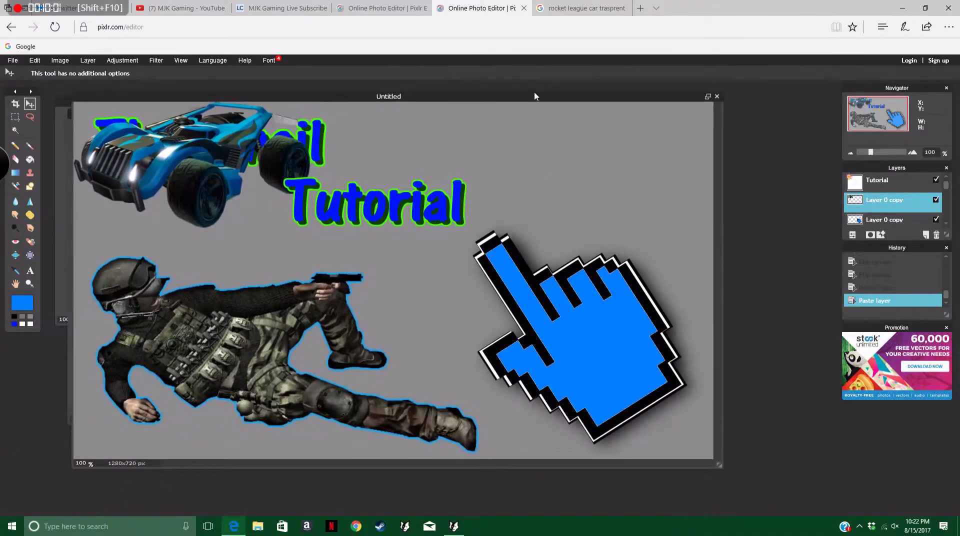
drag(200, 146, 603, 154)
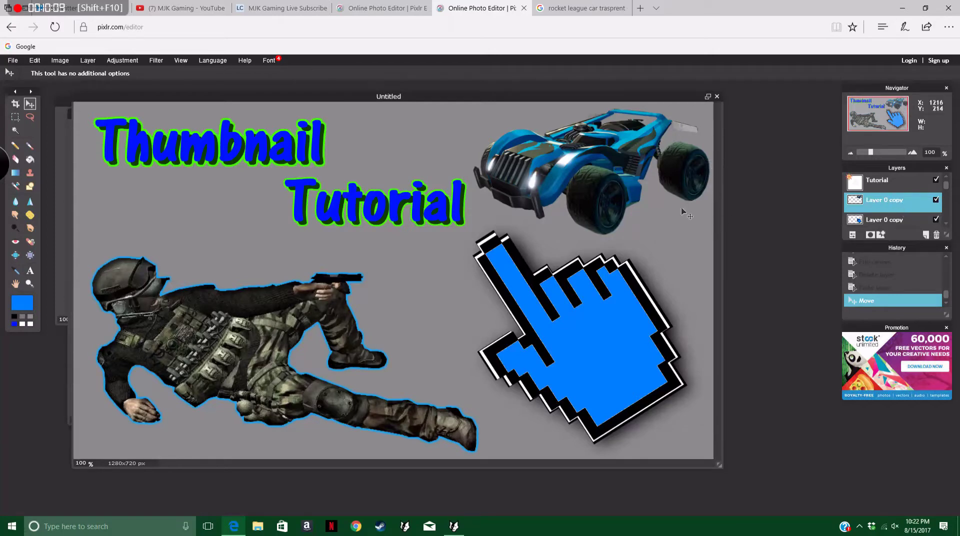
Check the Layer 0 copies and select the upper one holding the car.
right_click(864, 207)
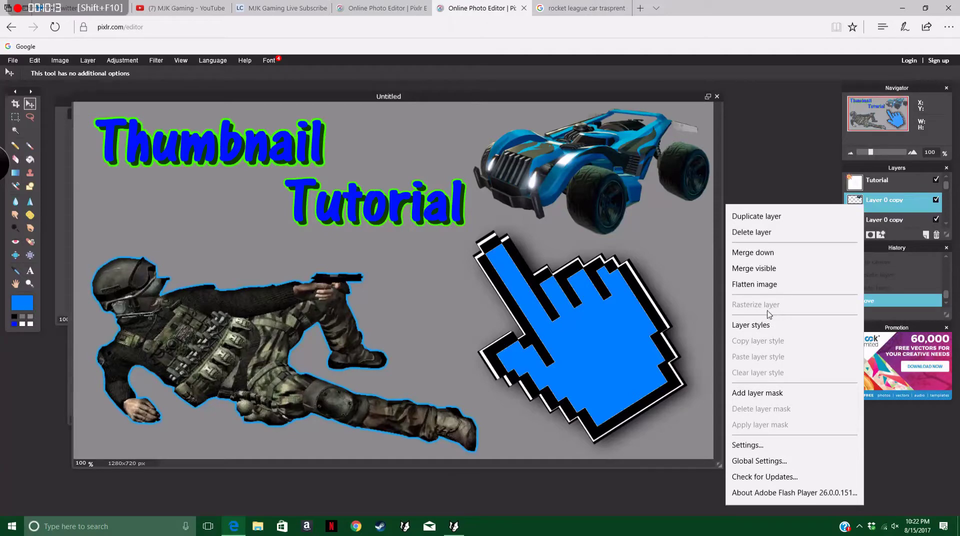
click(824, 163)
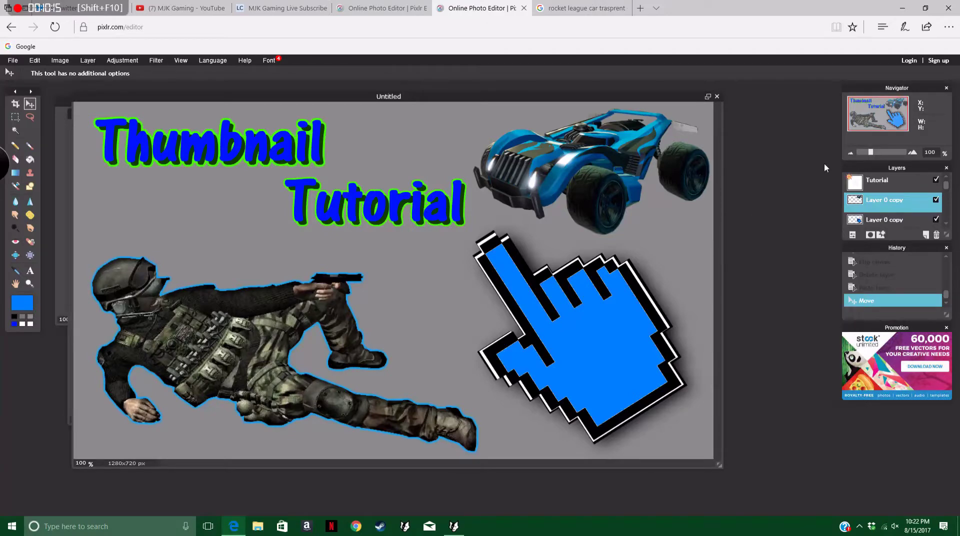
click(900, 226)
scroll(874, 208, down, 1)
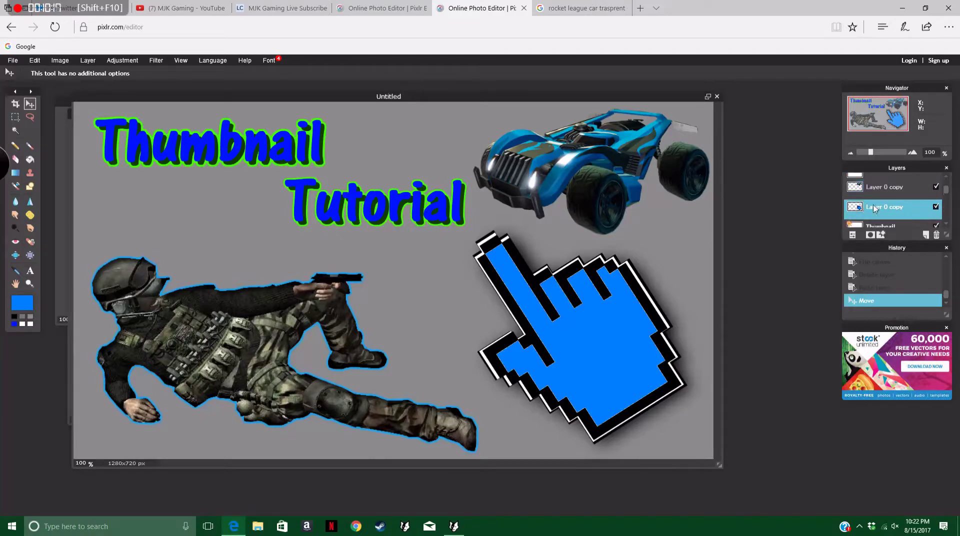
right_click(874, 208)
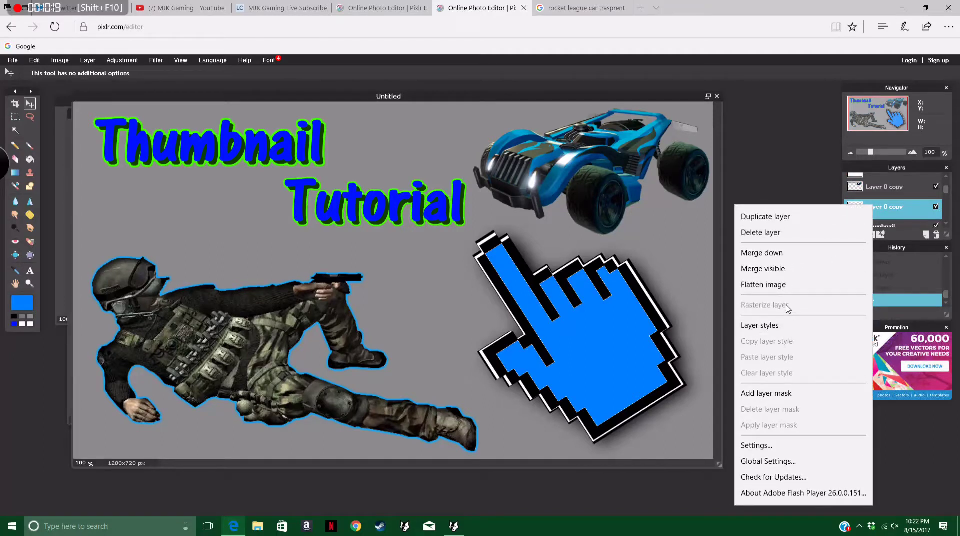
click(749, 127)
click(895, 189)
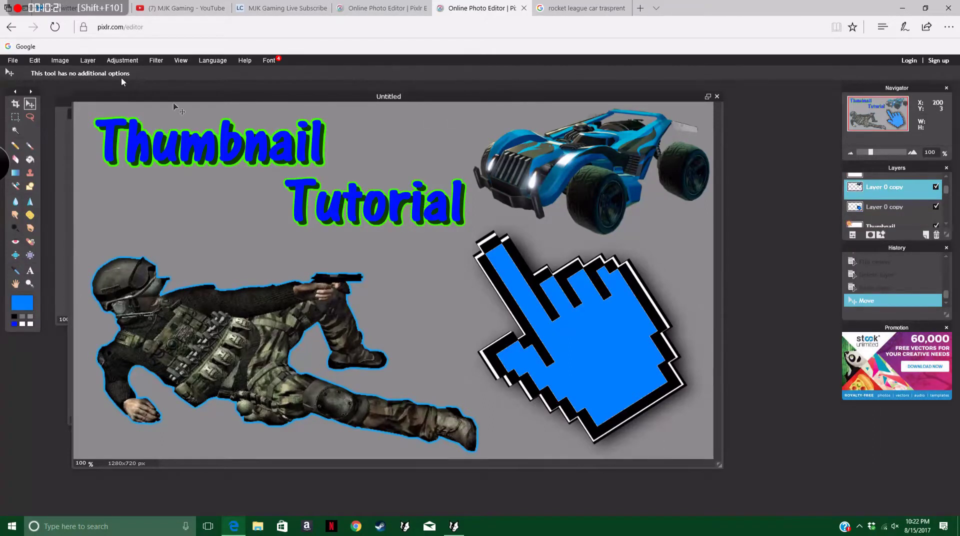
Free-transform the car to tilt and slightly shrink it, then apply the change.
click(56, 60)
mouse_move(34, 61)
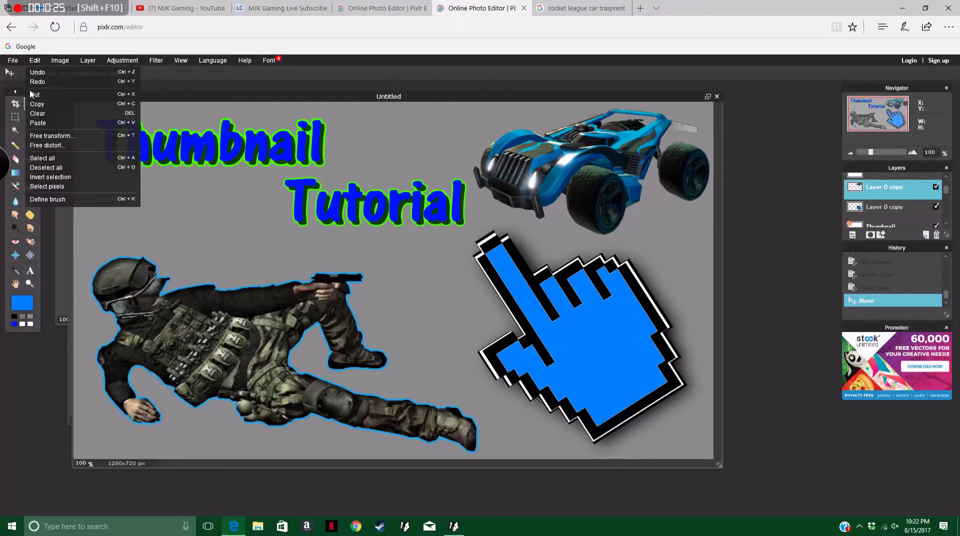
click(54, 136)
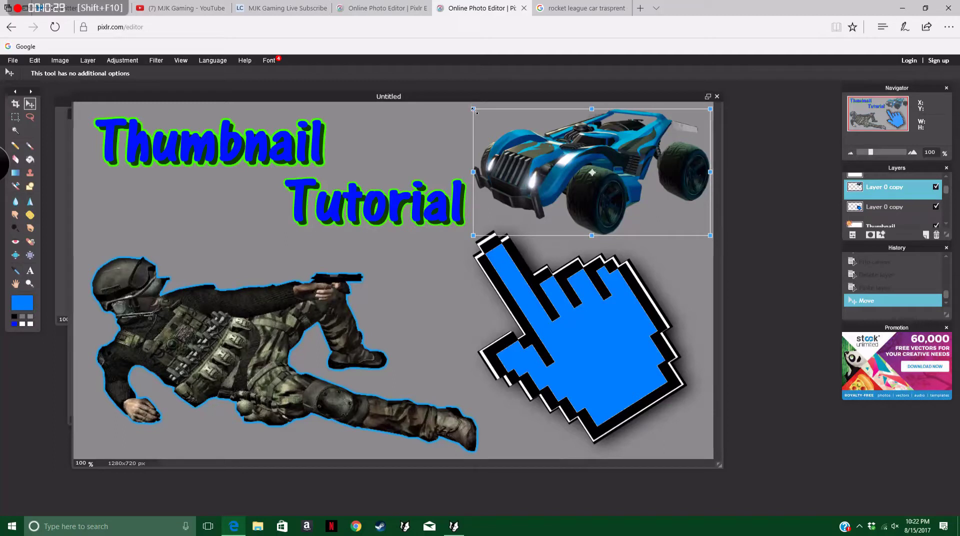
drag(473, 110, 445, 112)
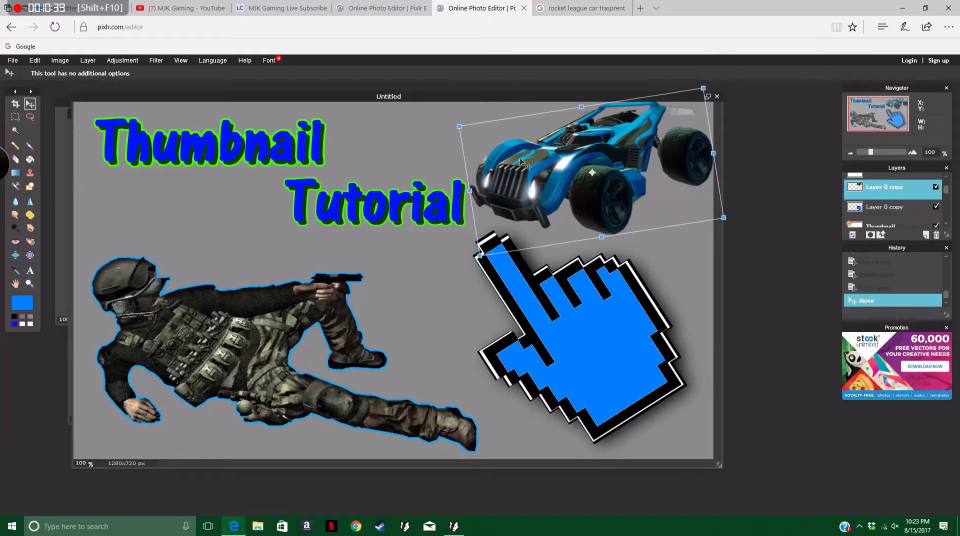
drag(579, 160, 574, 166)
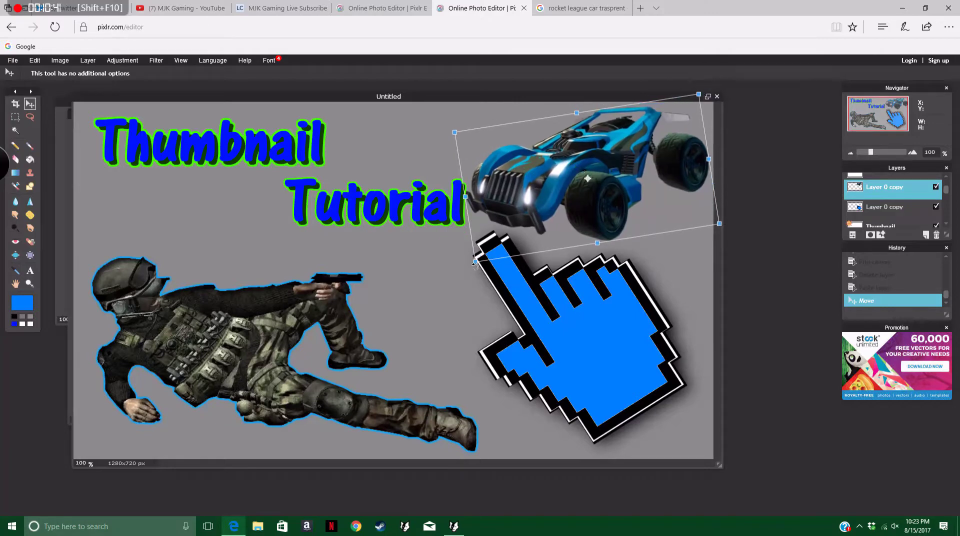
mouse_move(472, 262)
mouse_down()
mouse_move(488, 253)
mouse_move(480, 247)
mouse_up()
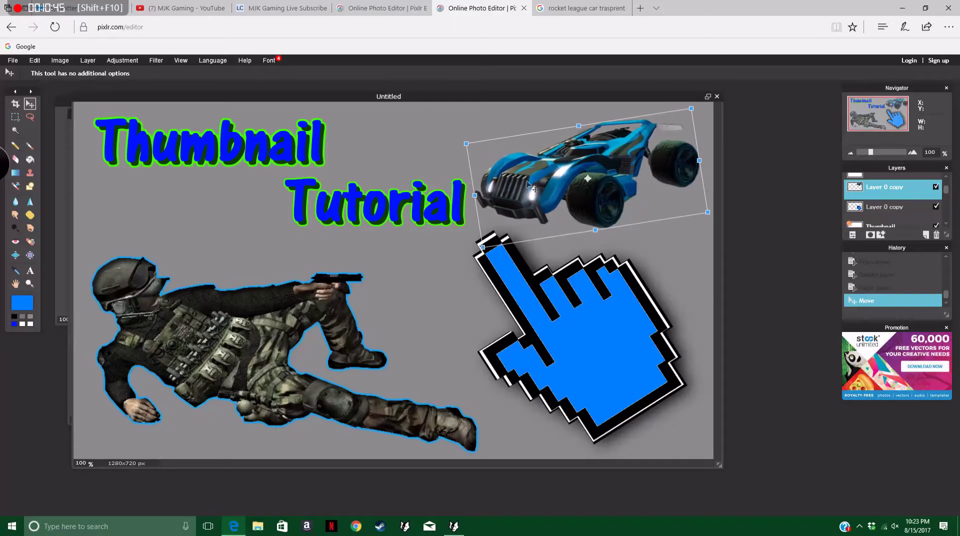
mouse_move(529, 185)
mouse_down()
mouse_move(556, 179)
mouse_move(537, 181)
mouse_up()
click(769, 169)
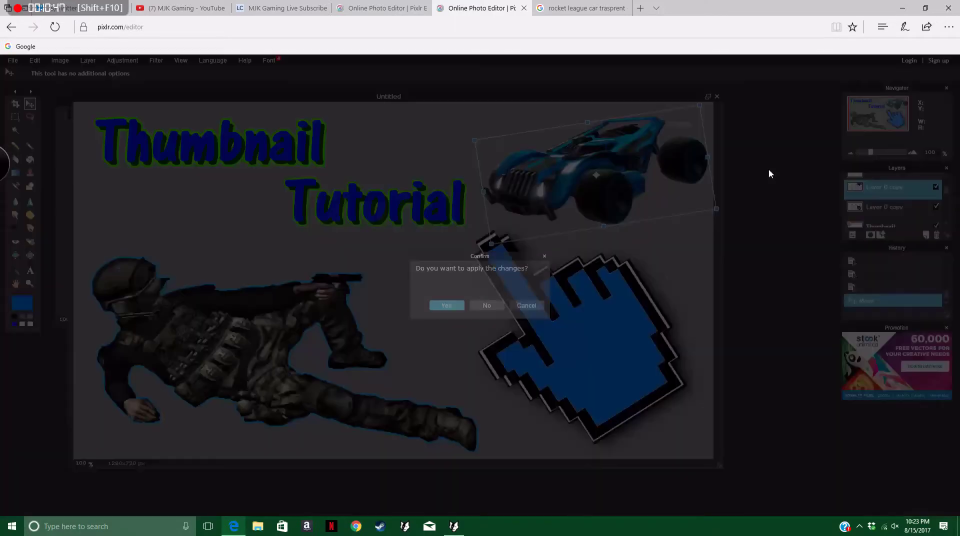
click(446, 305)
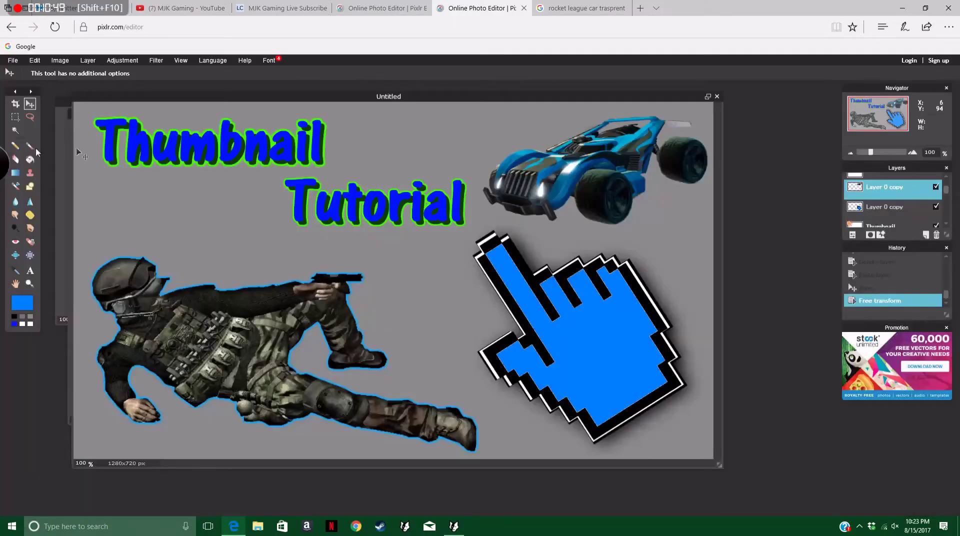
Try a magic-wand selection on the car's hood, then deselect everything.
click(16, 130)
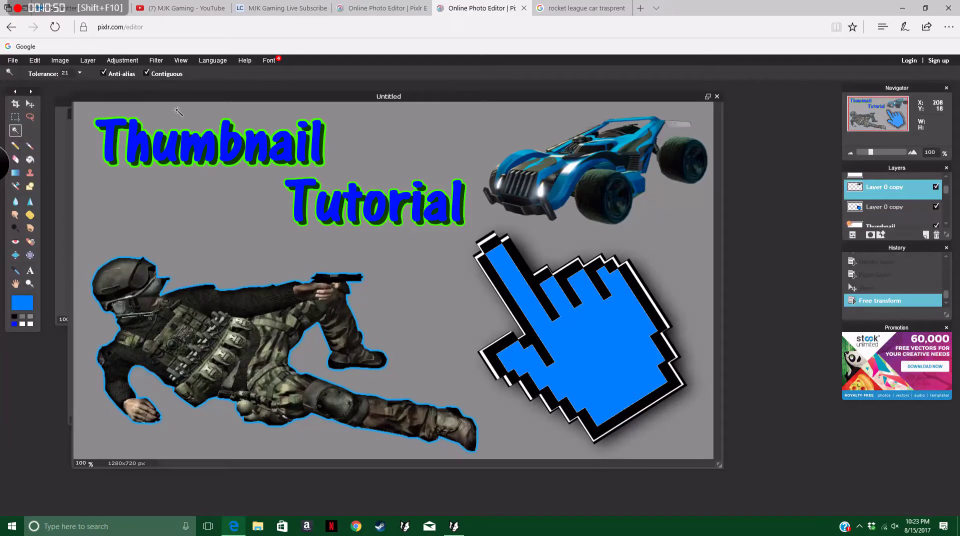
click(524, 157)
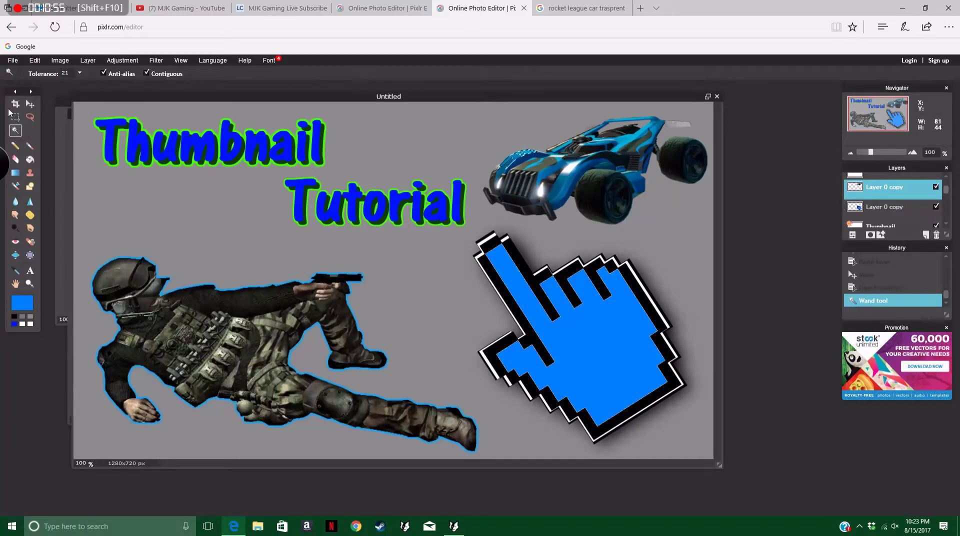
click(30, 103)
click(15, 117)
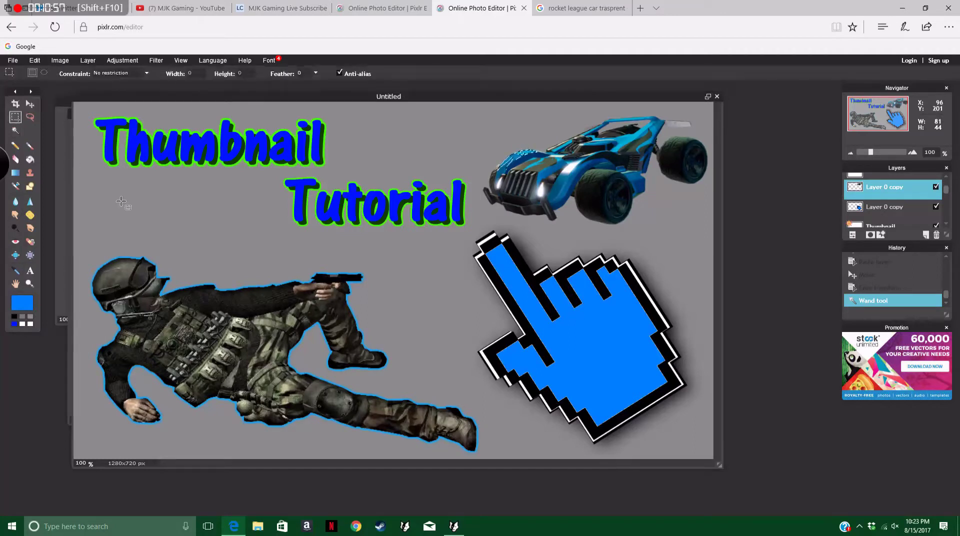
click(122, 201)
click(16, 132)
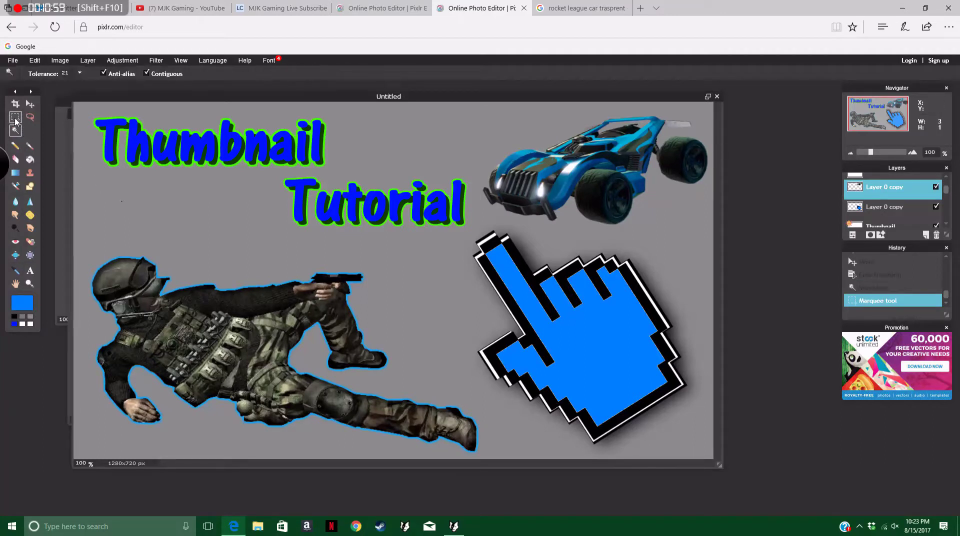
click(15, 116)
click(95, 121)
click(15, 131)
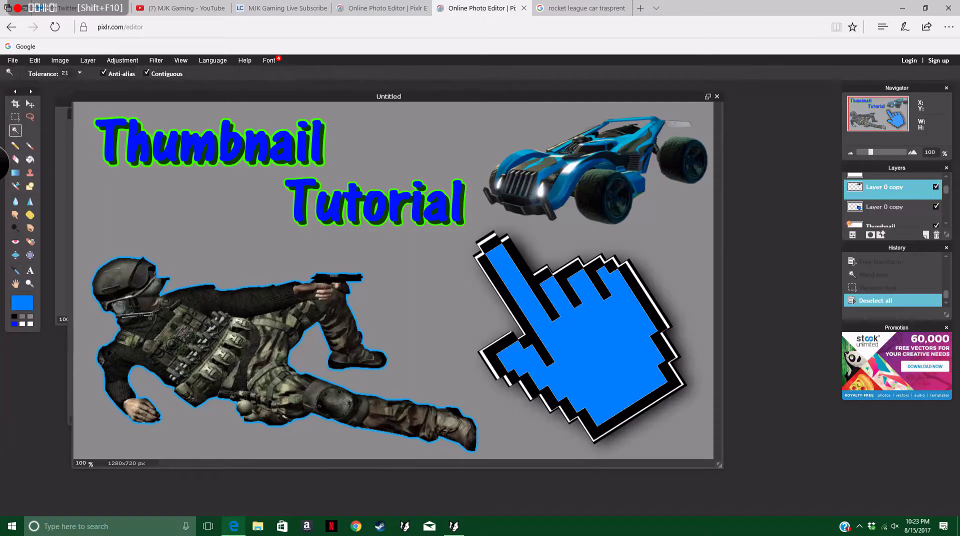
Select the front wheel, fill it with orange (ff7300), and clear the selection.
click(606, 193)
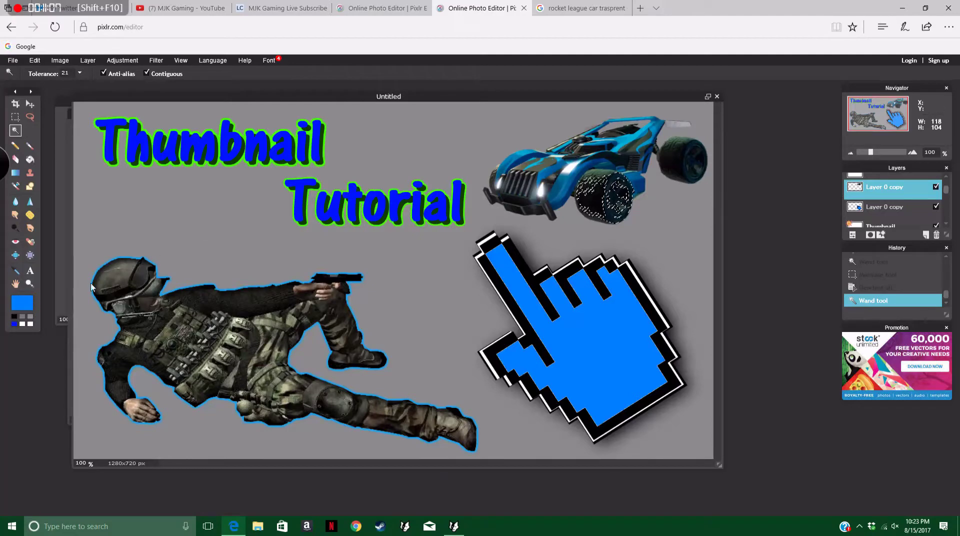
click(24, 303)
click(443, 201)
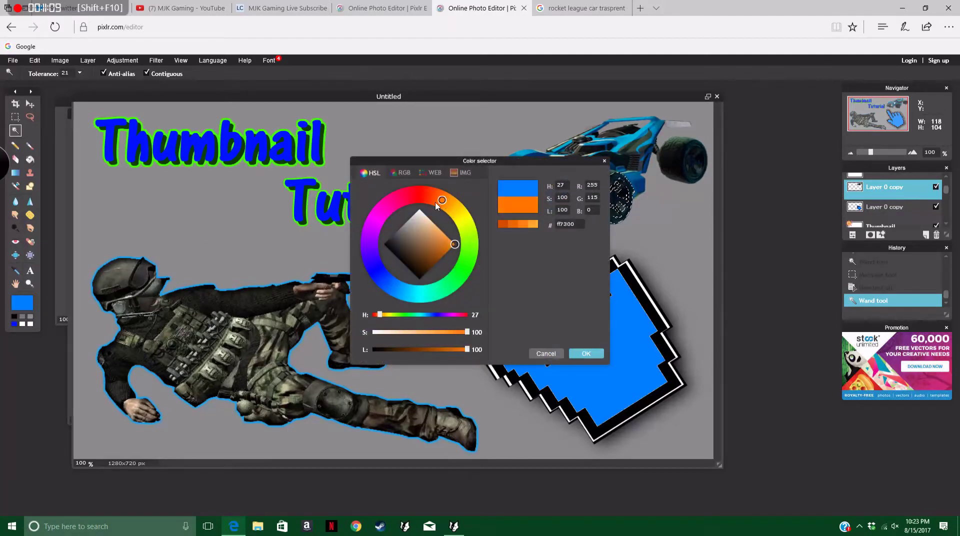
click(572, 354)
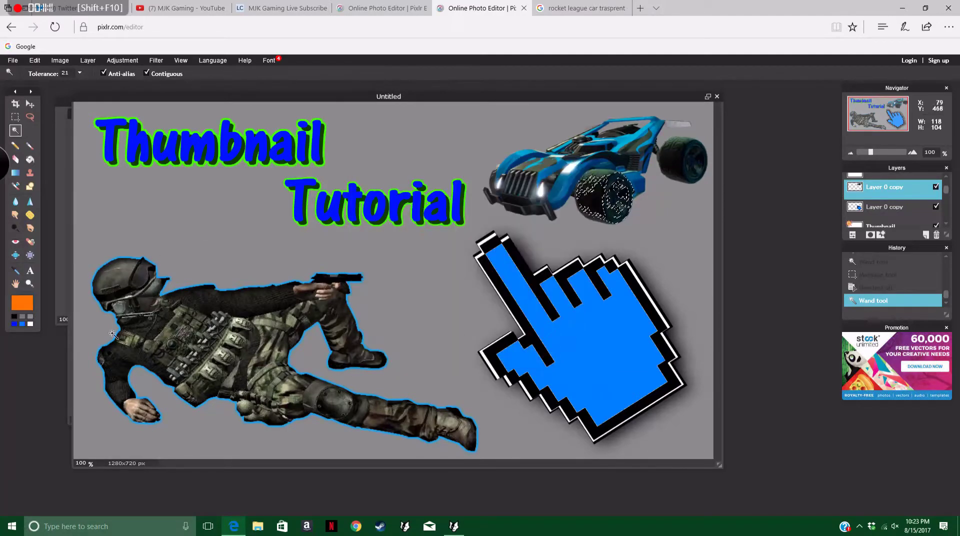
click(30, 159)
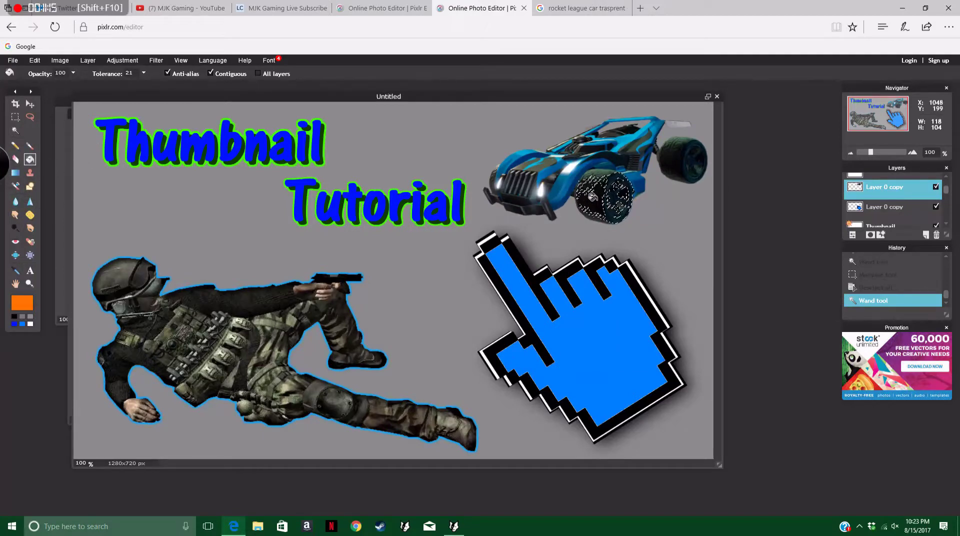
click(595, 193)
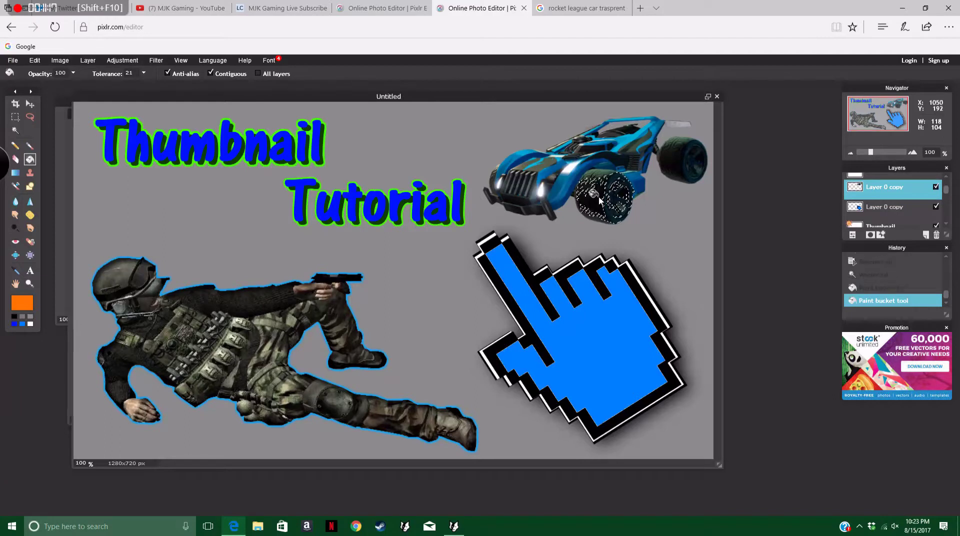
click(587, 198)
click(589, 199)
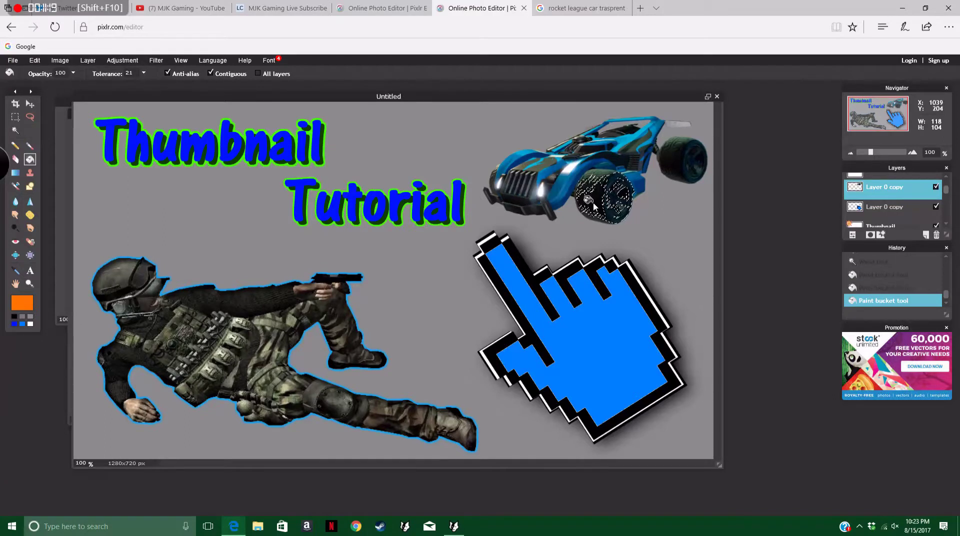
click(589, 187)
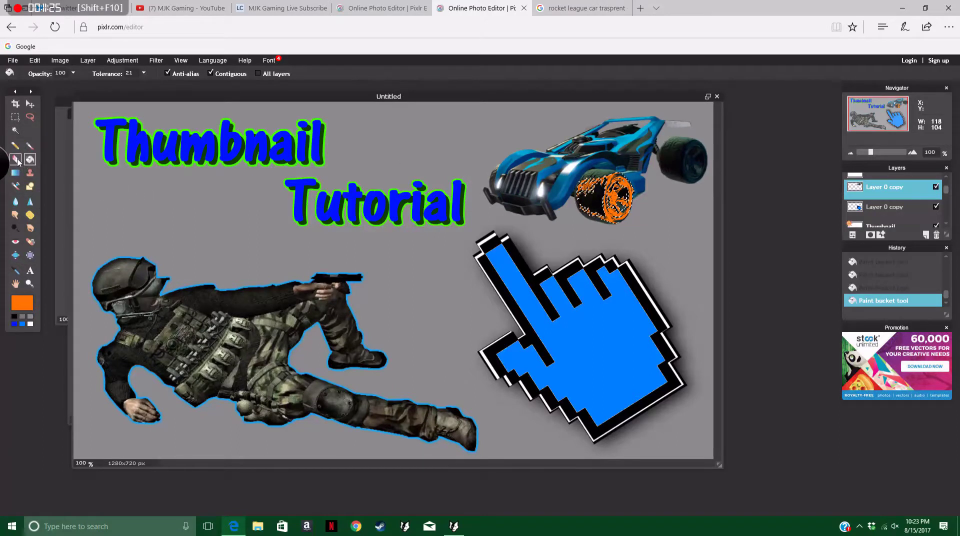
click(16, 159)
click(15, 116)
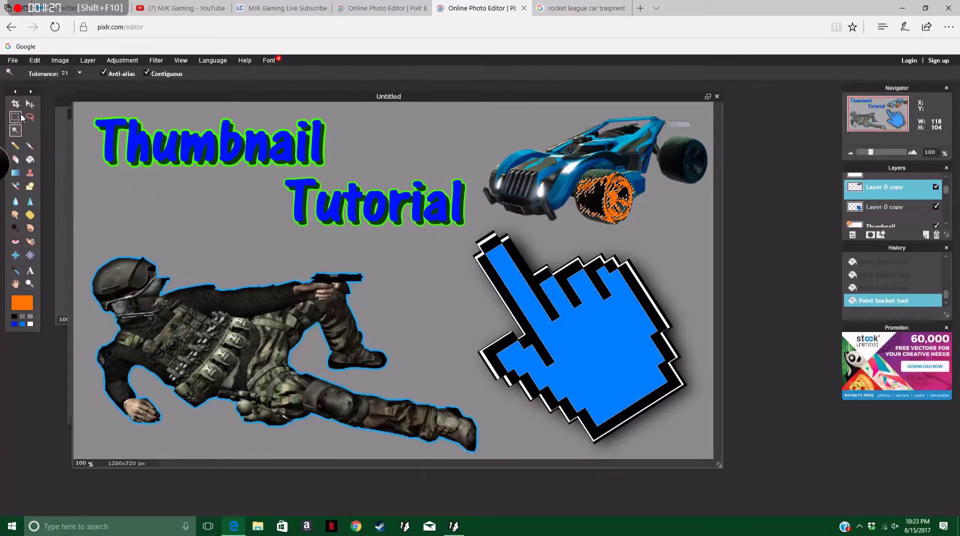
key(ctrl+d)
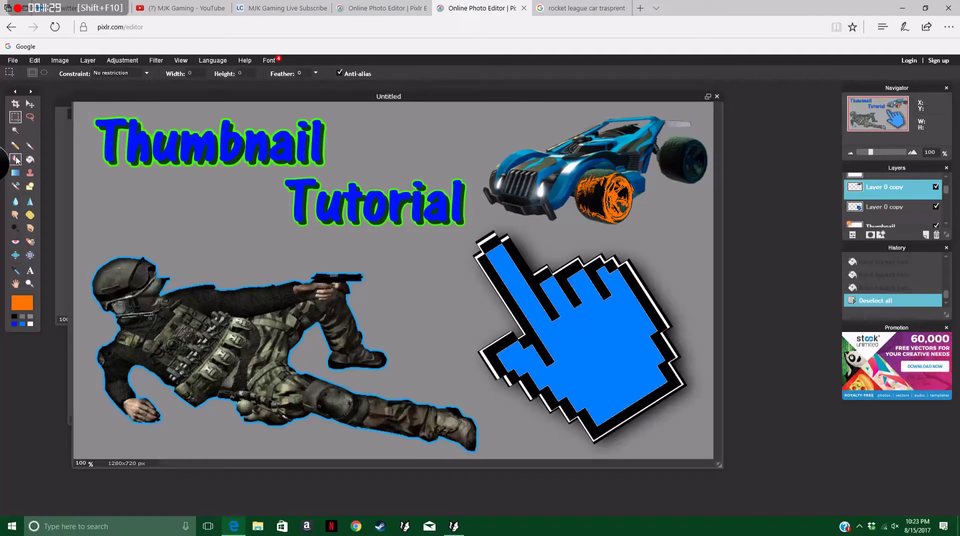
click(16, 159)
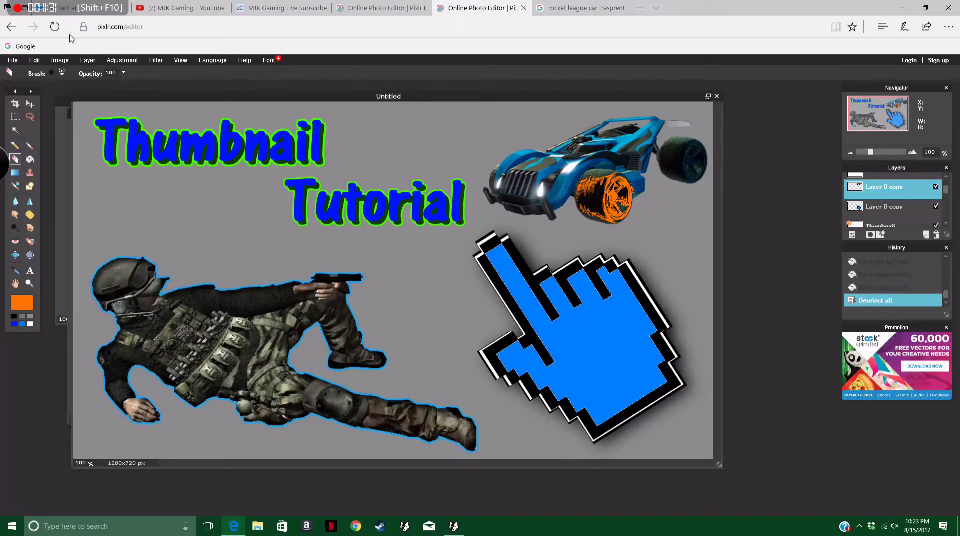
Select the rear wheel, fill it and its hub orange, and deselect.
click(15, 130)
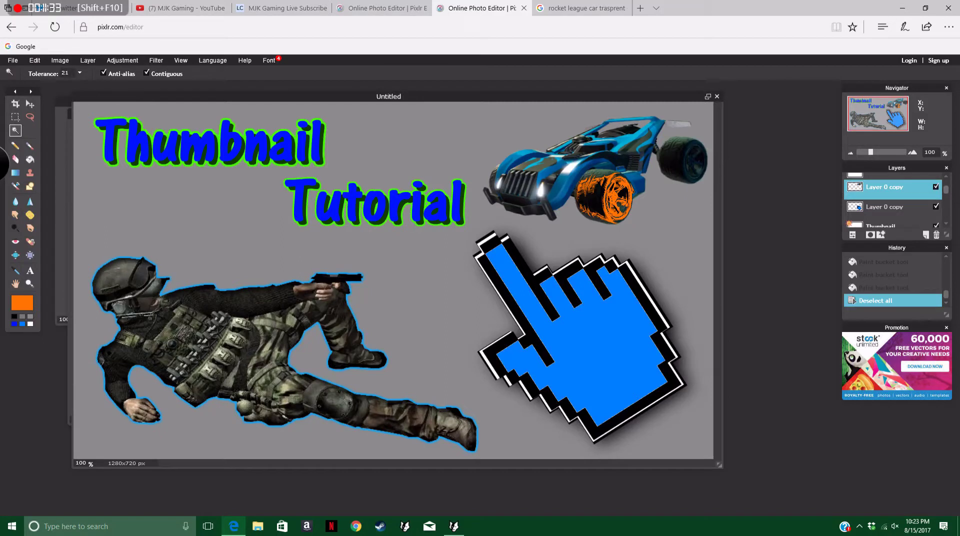
click(684, 159)
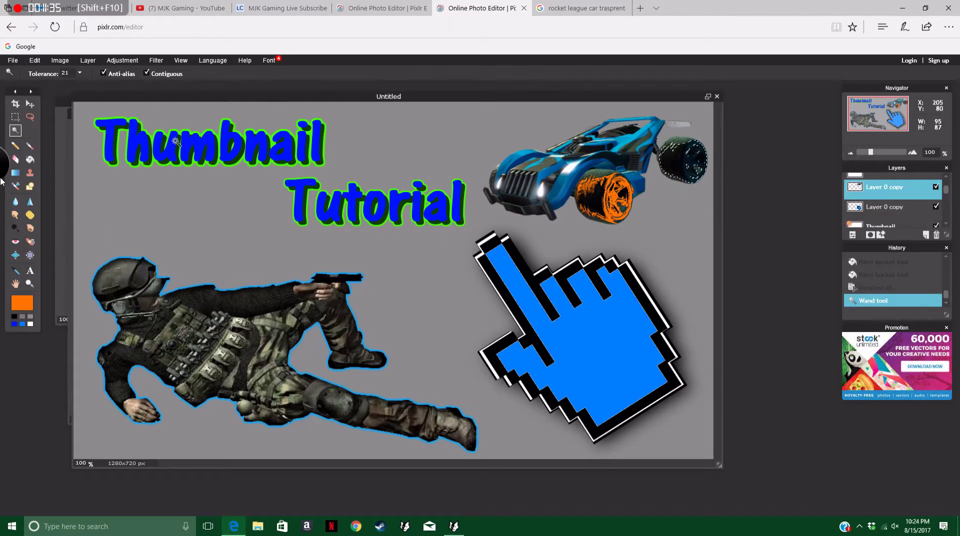
click(30, 159)
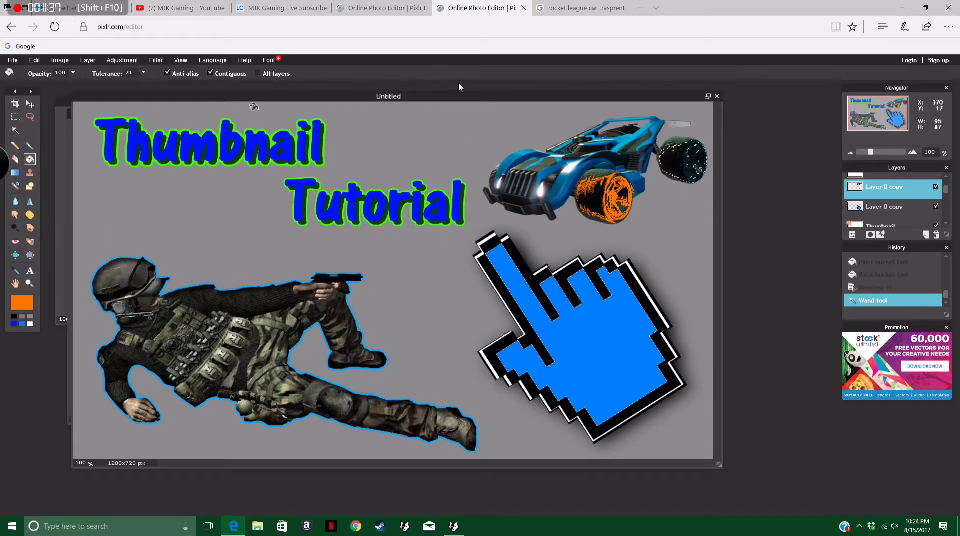
click(678, 163)
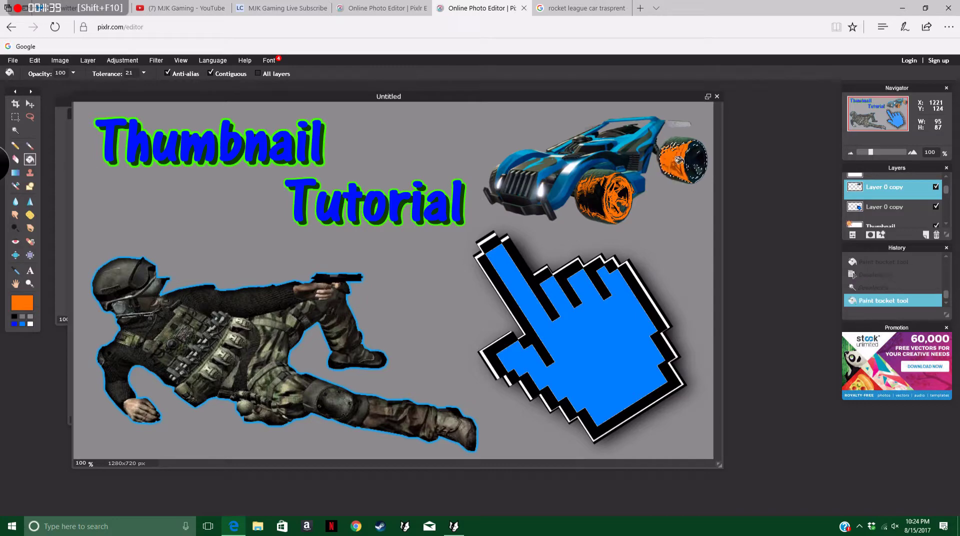
click(691, 161)
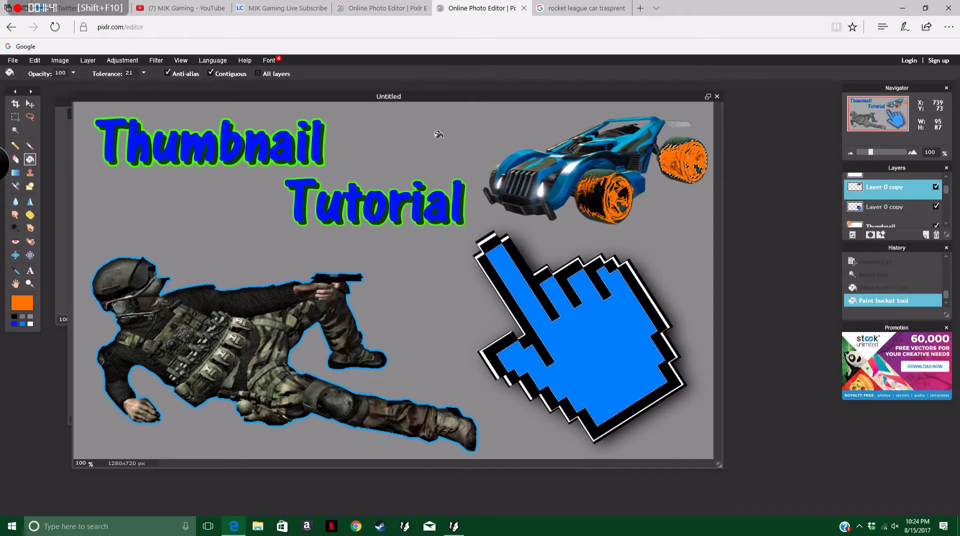
click(15, 117)
click(90, 114)
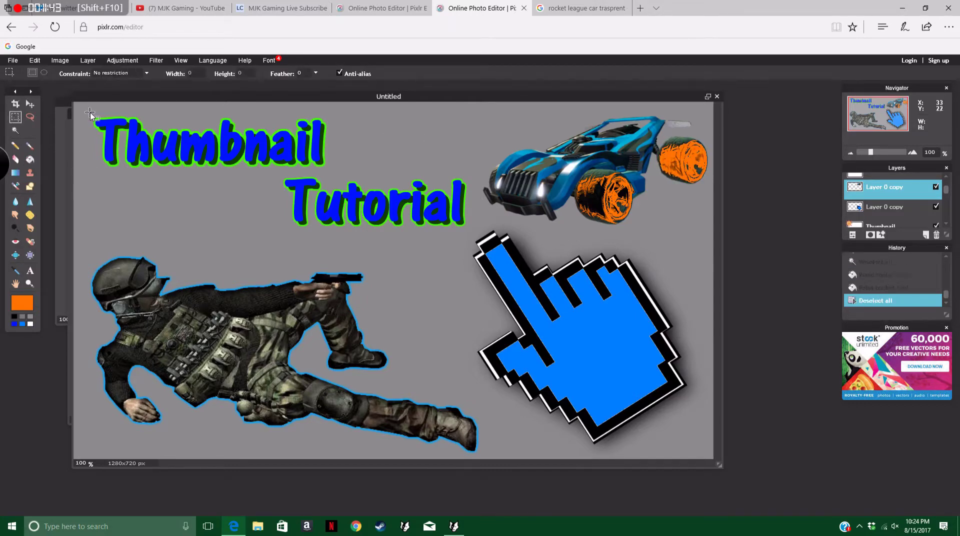
click(30, 104)
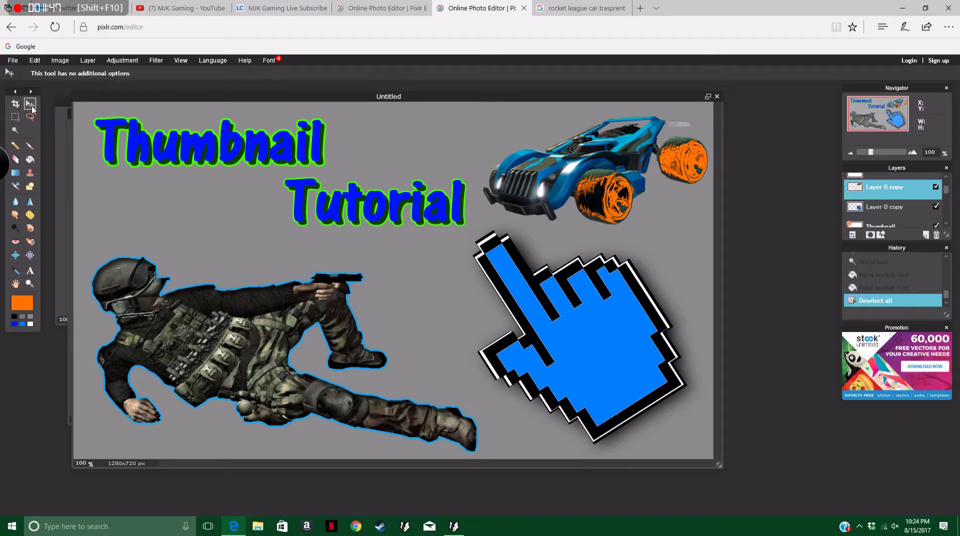
Select the front grille, add orange fills to it, and clear the selection.
click(15, 130)
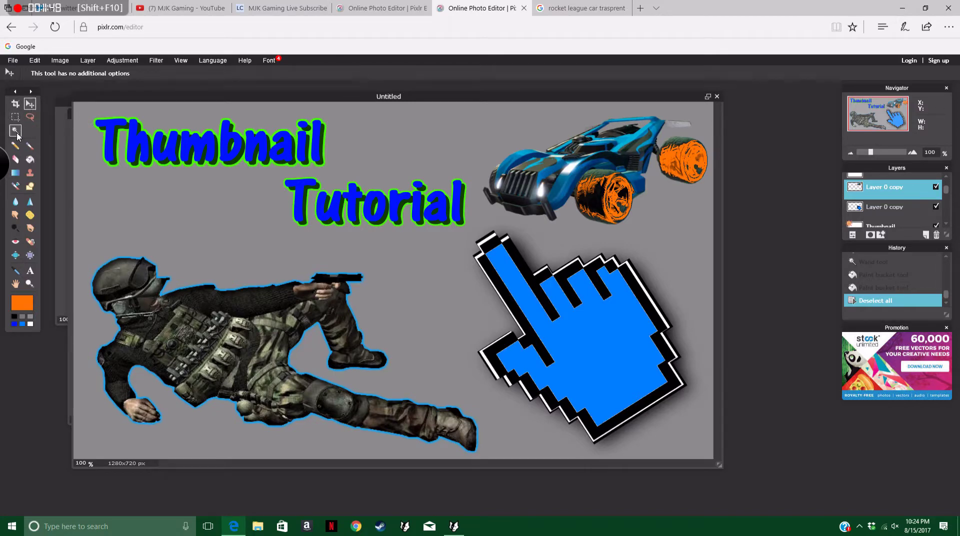
click(493, 182)
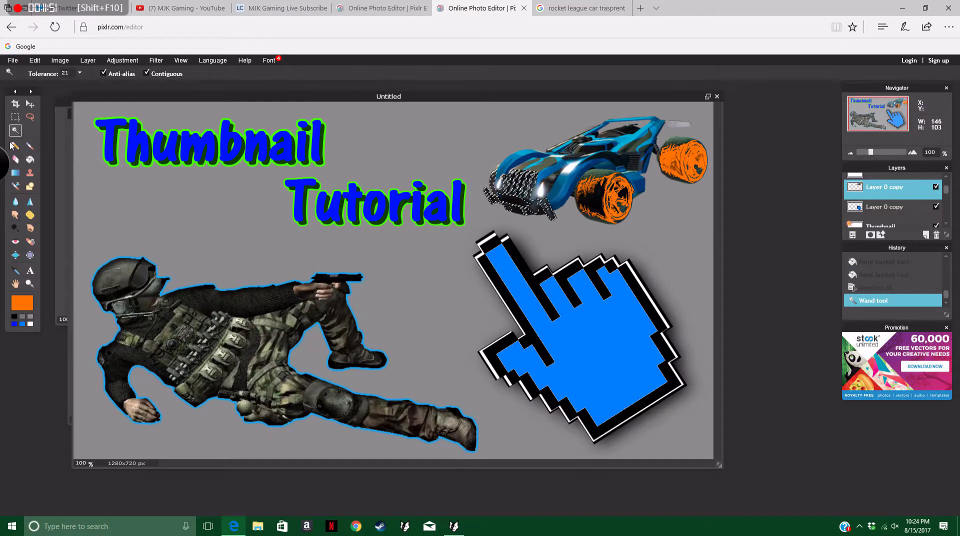
click(30, 159)
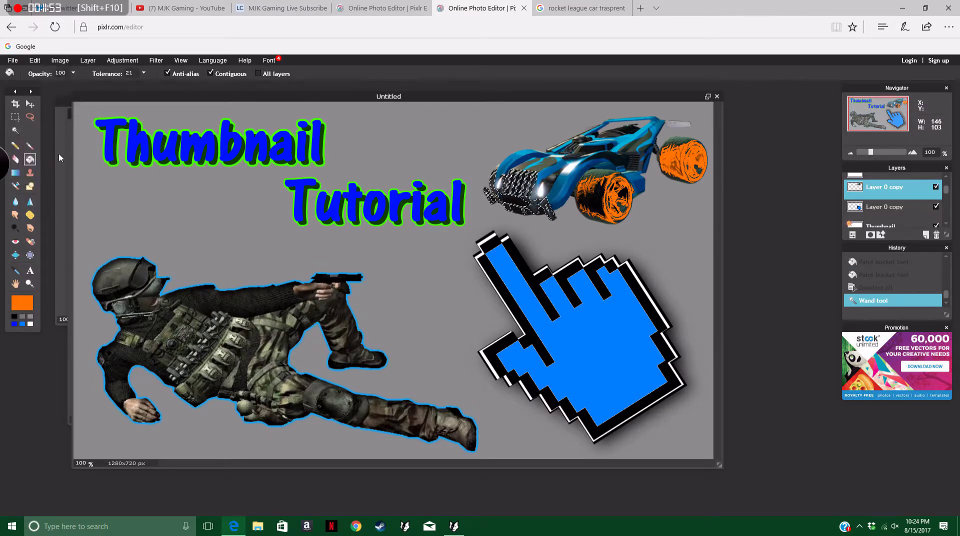
click(492, 184)
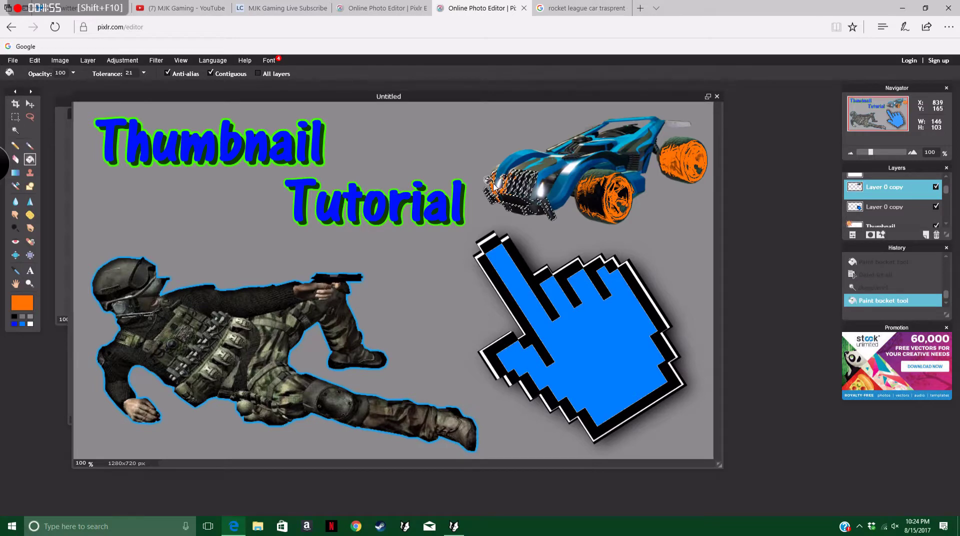
click(515, 202)
click(523, 197)
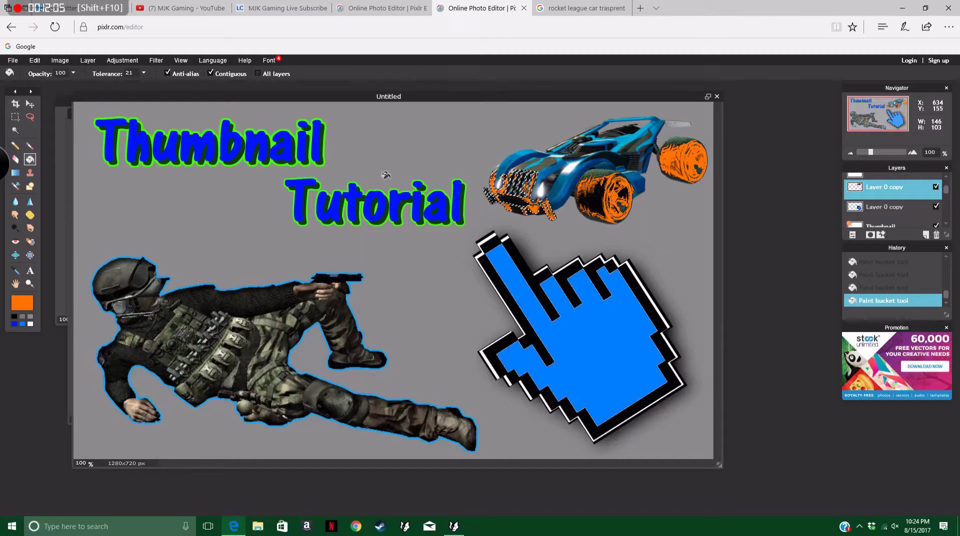
click(15, 117)
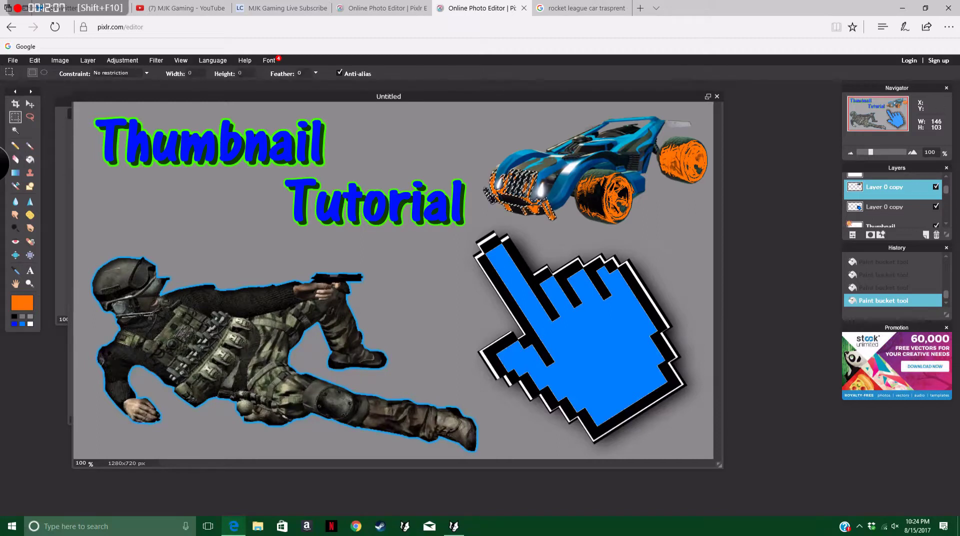
click(76, 119)
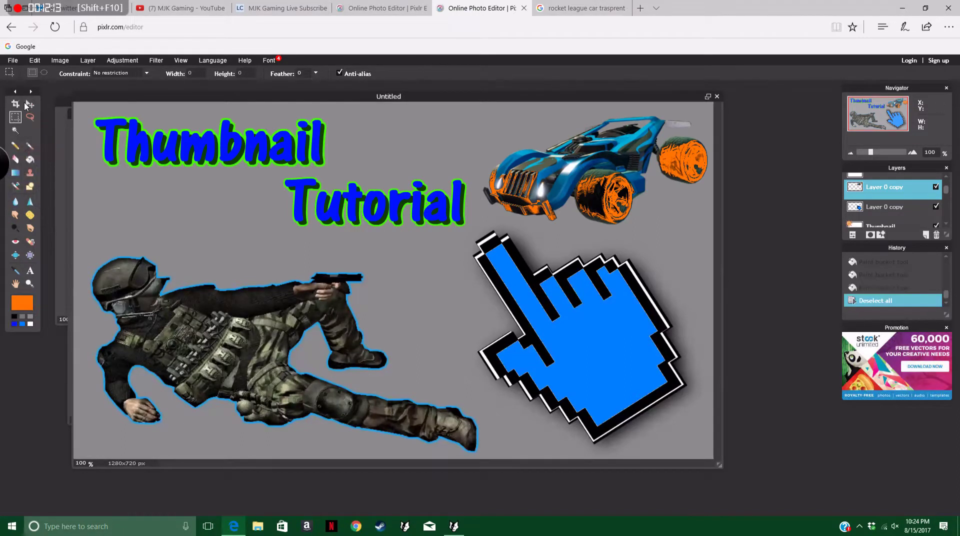
click(29, 104)
click(15, 173)
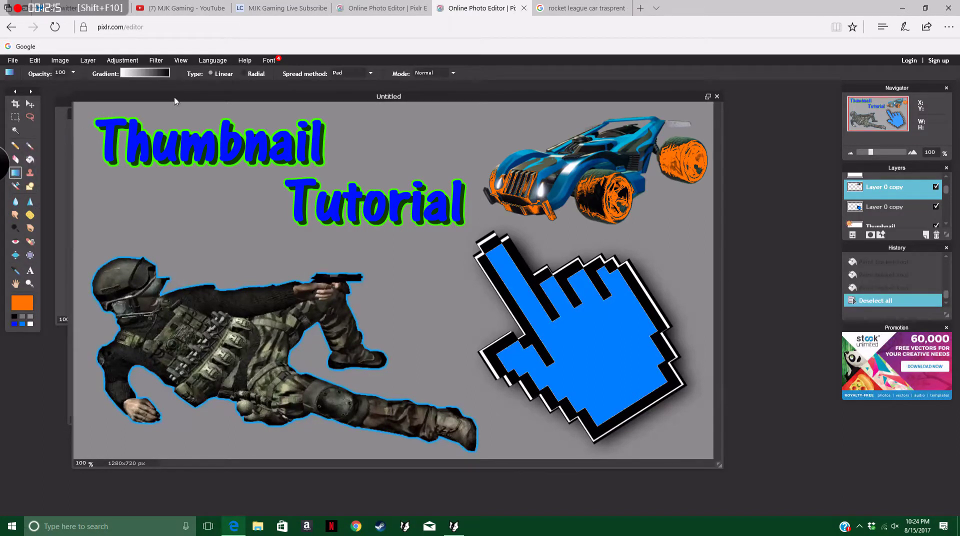
click(152, 72)
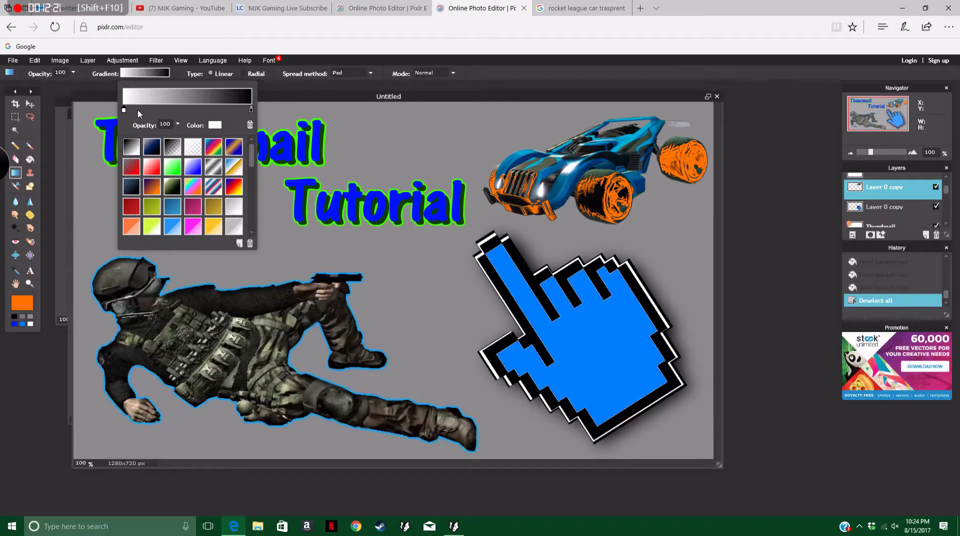
drag(122, 113, 201, 120)
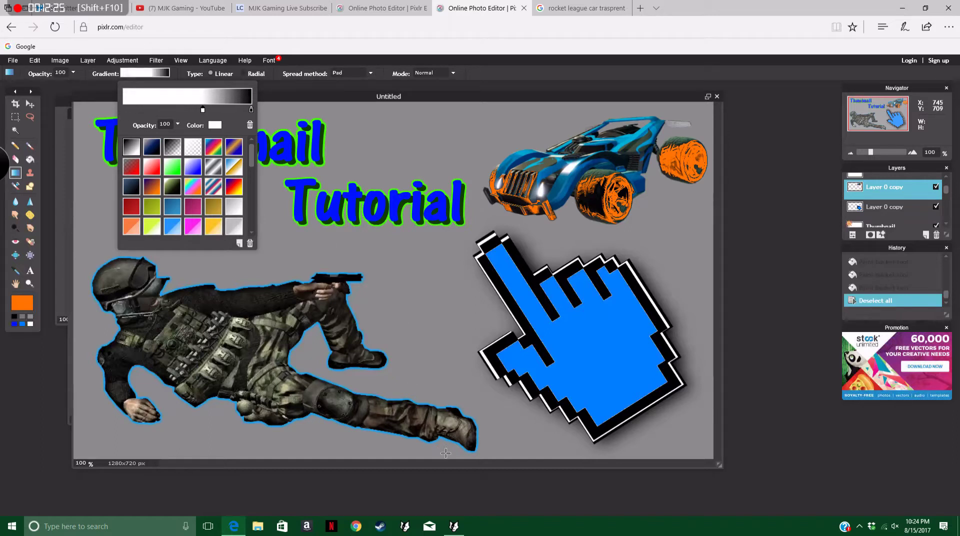
click(441, 381)
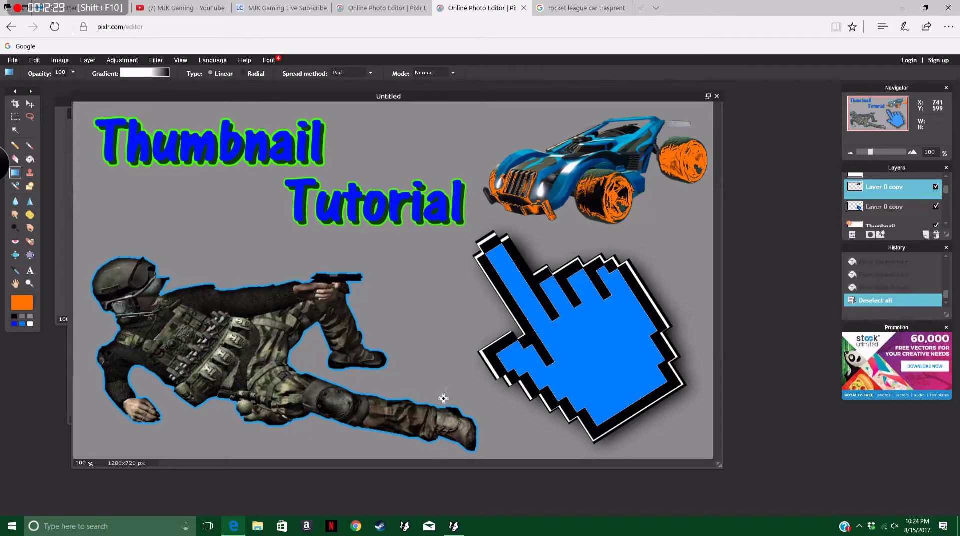
drag(446, 388, 446, 460)
drag(445, 461, 446, 461)
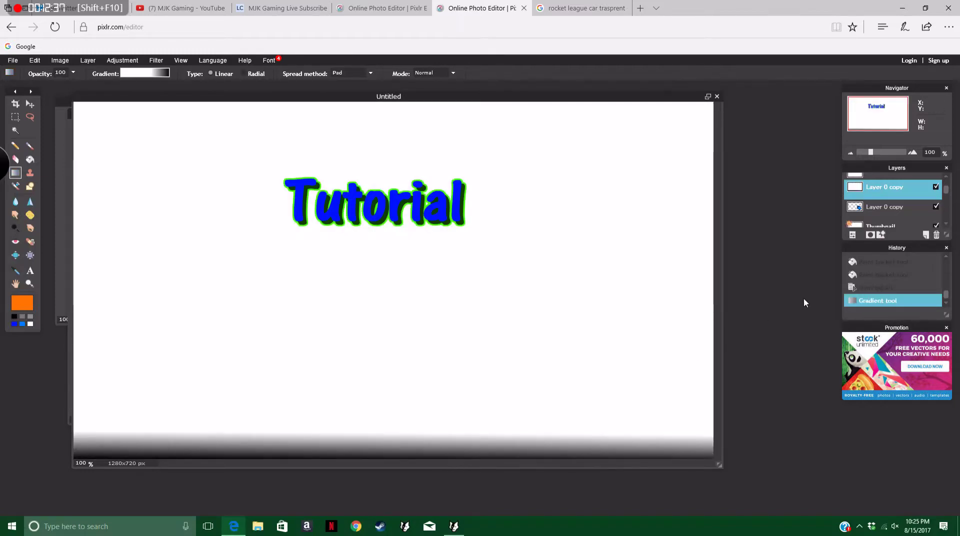
click(871, 289)
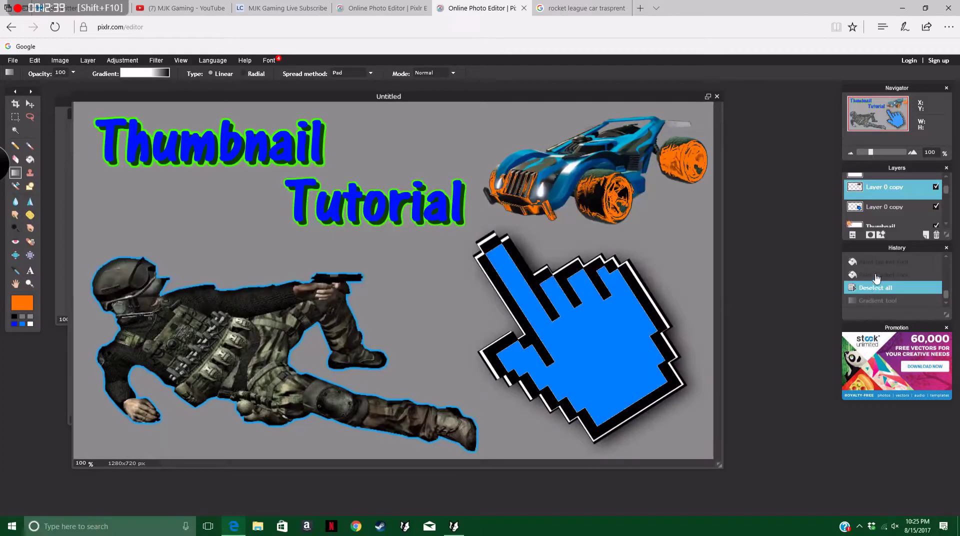
scroll(898, 200, up, 1)
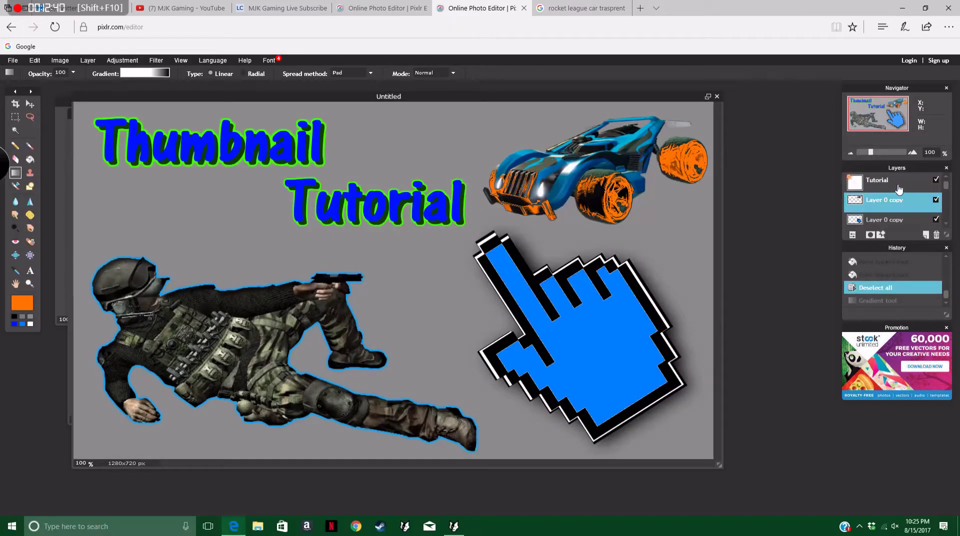
Add a new empty layer and set the gradient start colour to grey #878484.
click(88, 60)
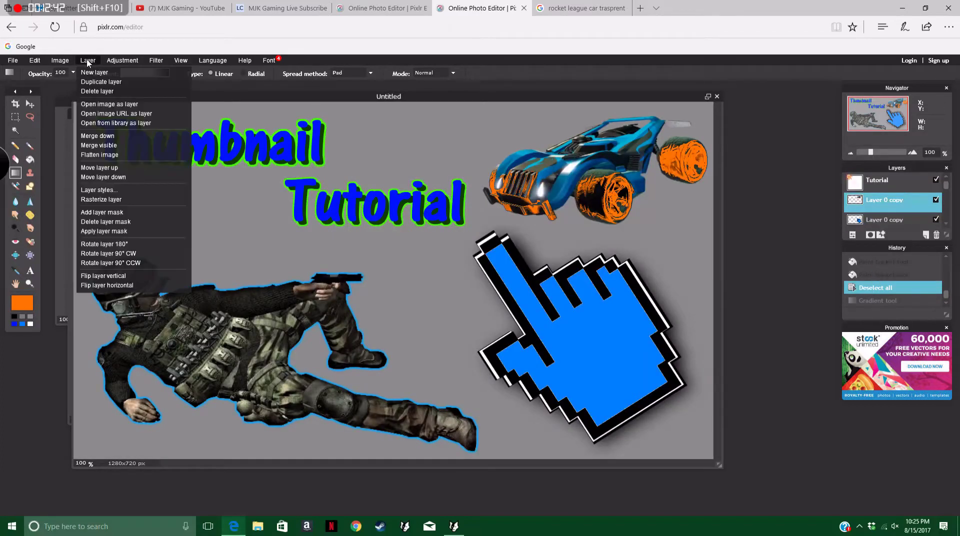
click(122, 72)
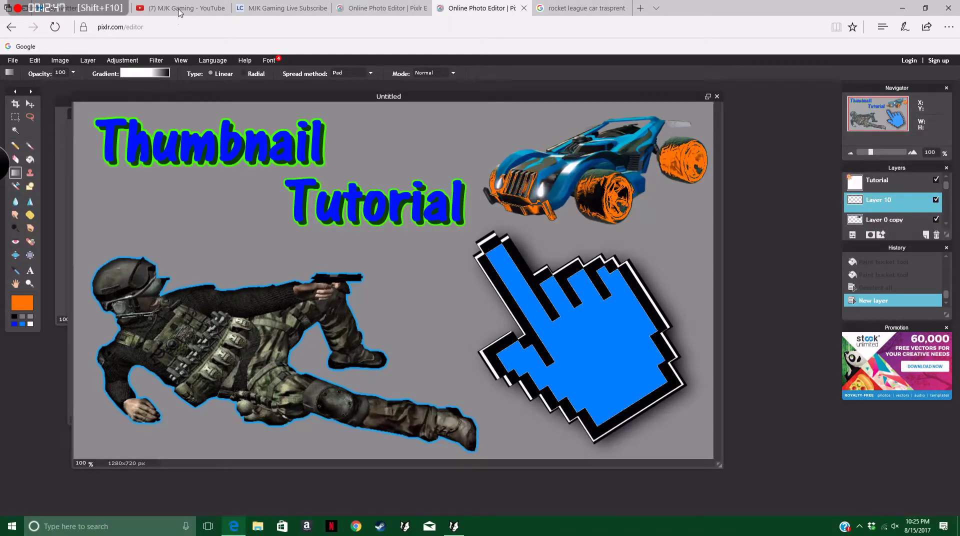
click(152, 74)
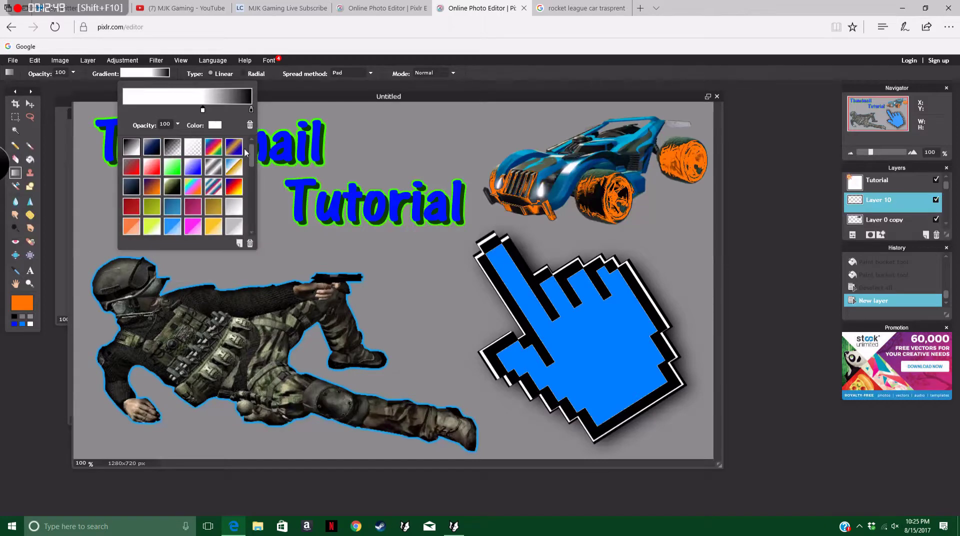
click(215, 125)
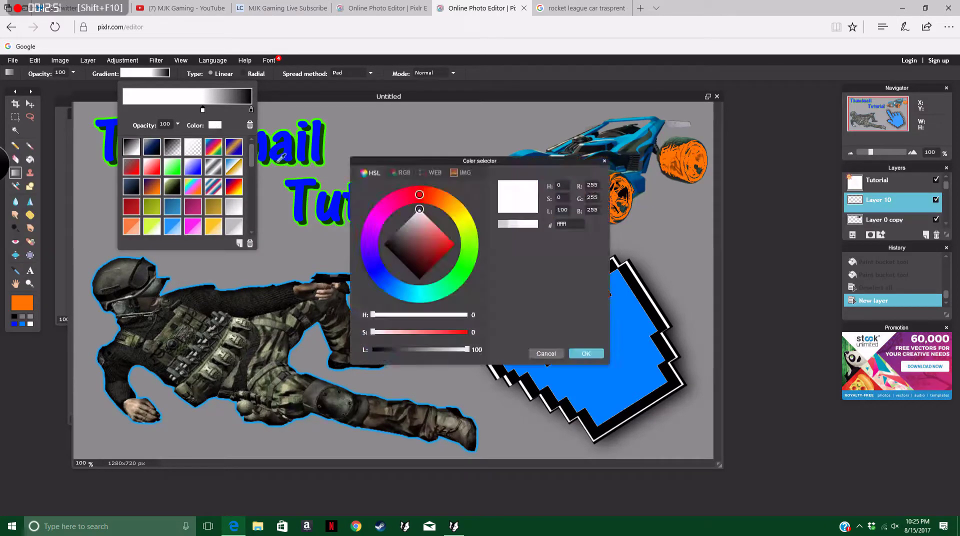
drag(414, 224, 405, 229)
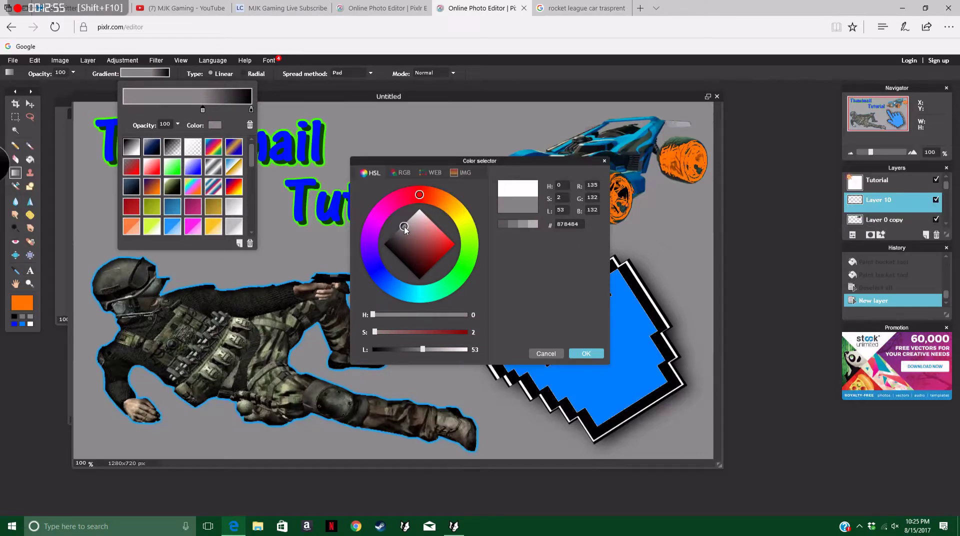
click(585, 354)
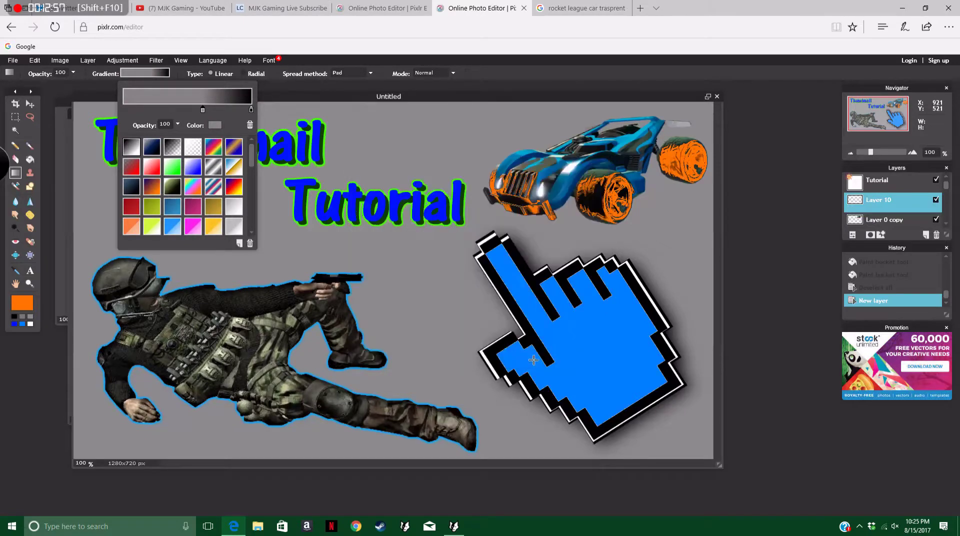
Draw a grey gradient down the canvas on the new layer, then undo it.
click(432, 393)
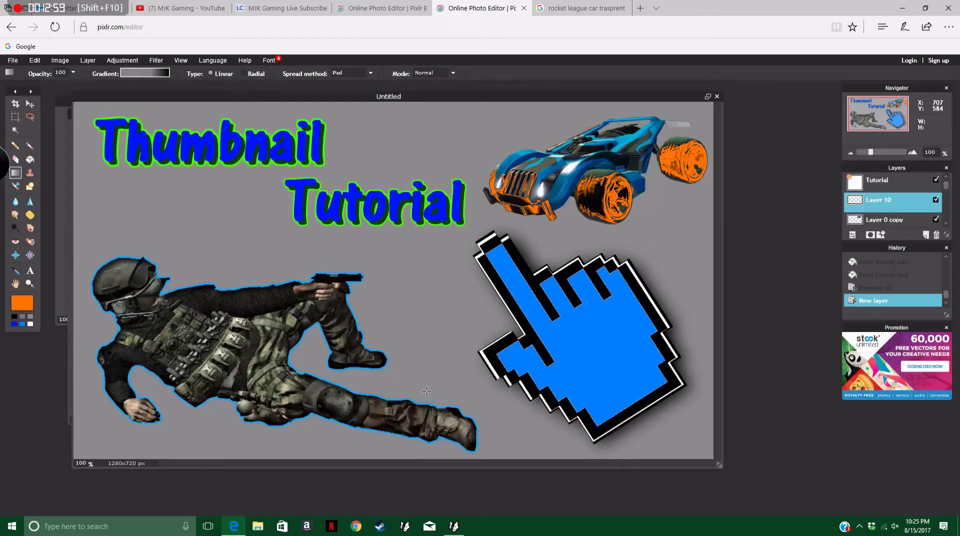
drag(429, 381, 429, 478)
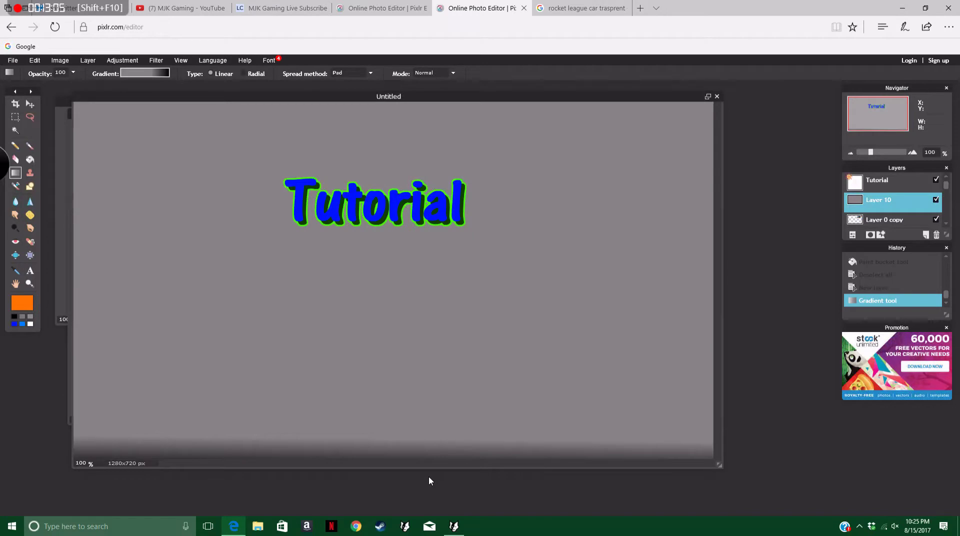
click(887, 289)
Reorder the layers so Layer 10 sits just above Background.
drag(887, 202, 887, 228)
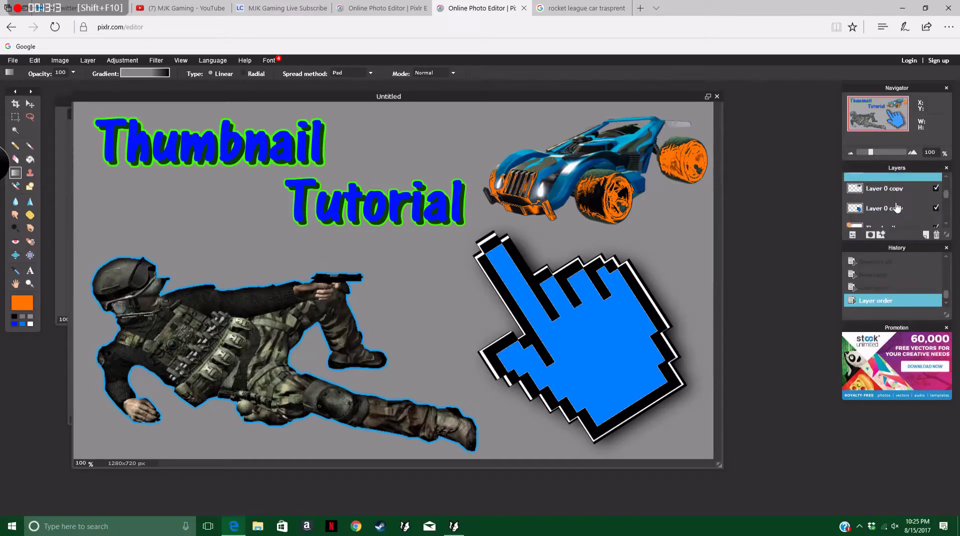
drag(897, 184, 886, 229)
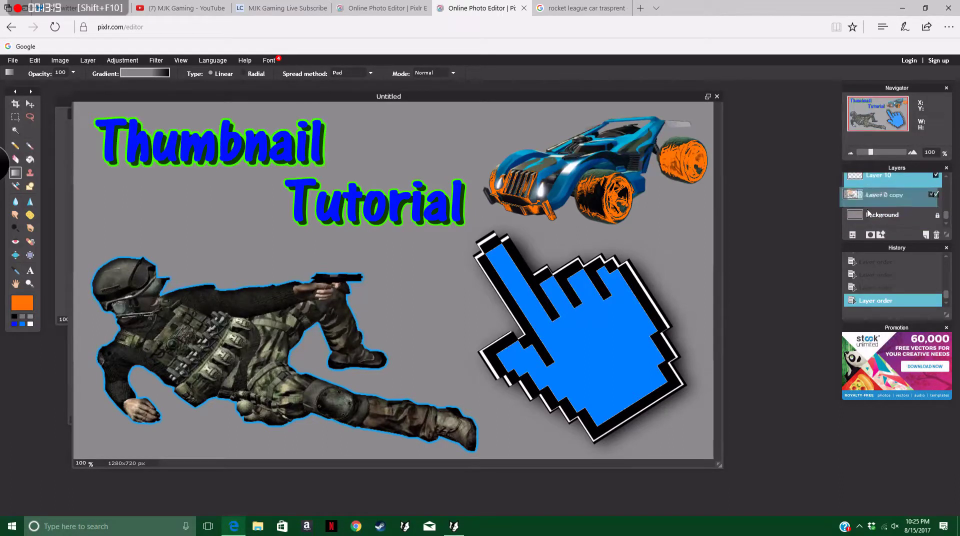
drag(869, 213, 870, 176)
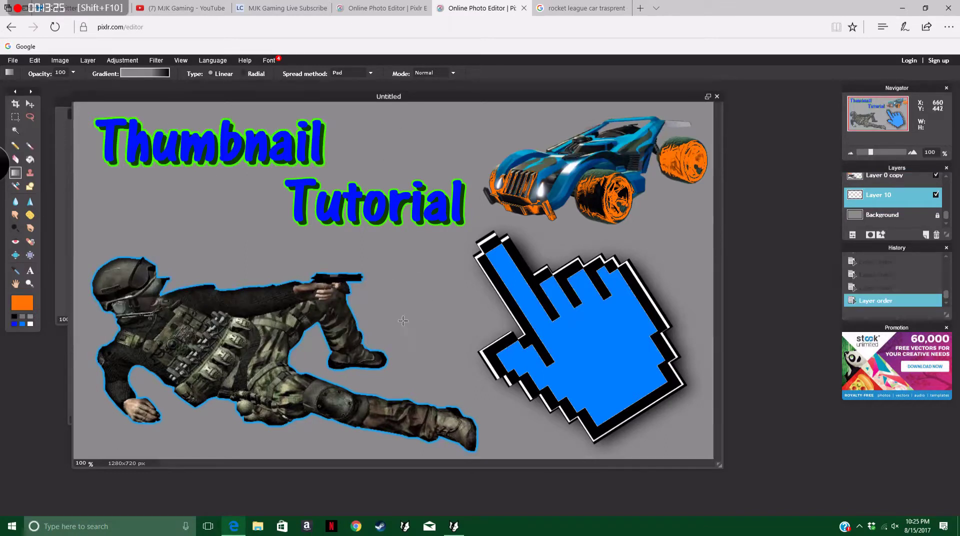
Shift the gradient stop to darken sooner and redraw the grey-to-black gradient downward behind the artwork.
drag(403, 321, 403, 469)
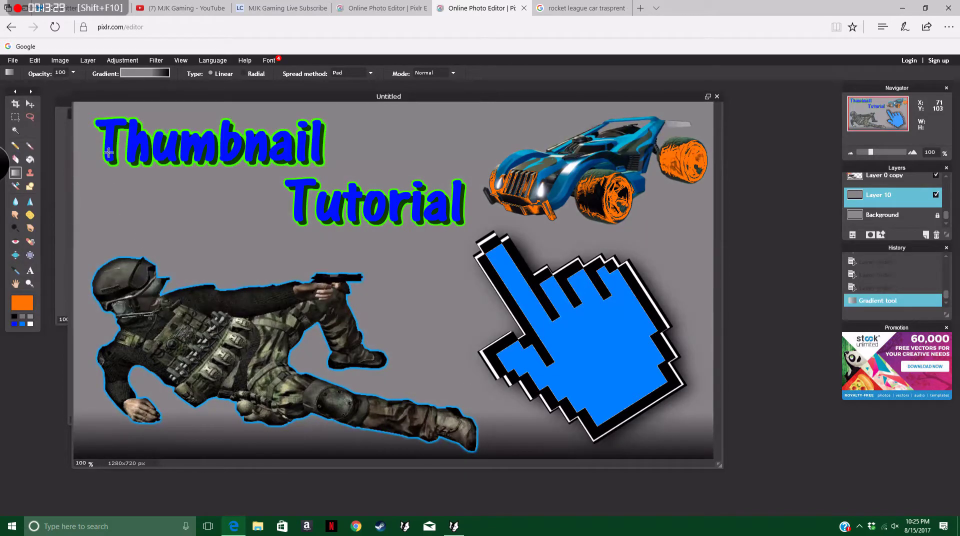
click(154, 74)
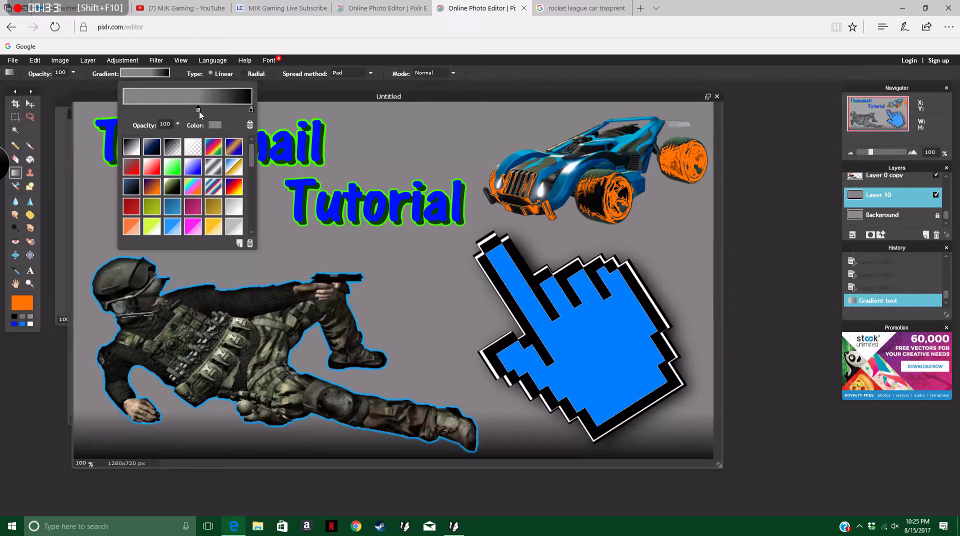
drag(199, 111, 160, 111)
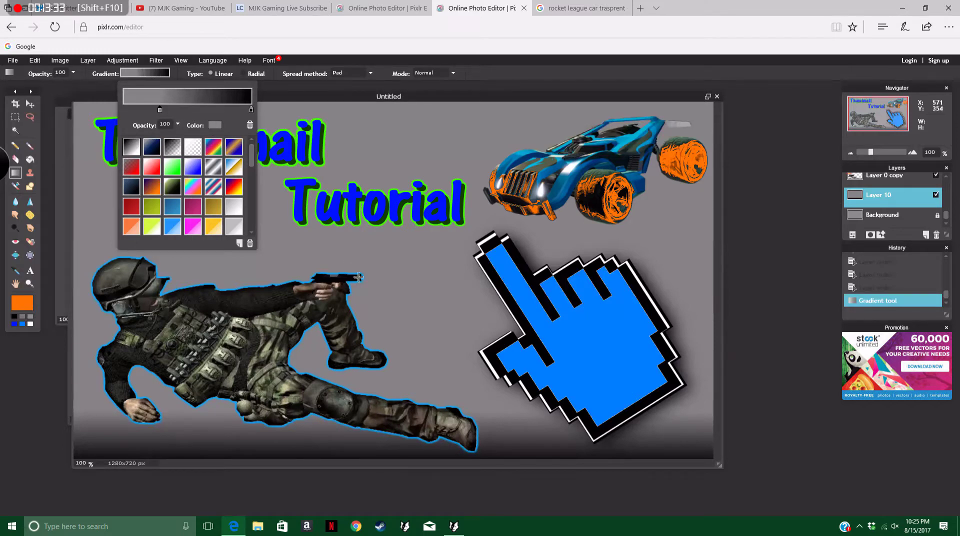
click(392, 356)
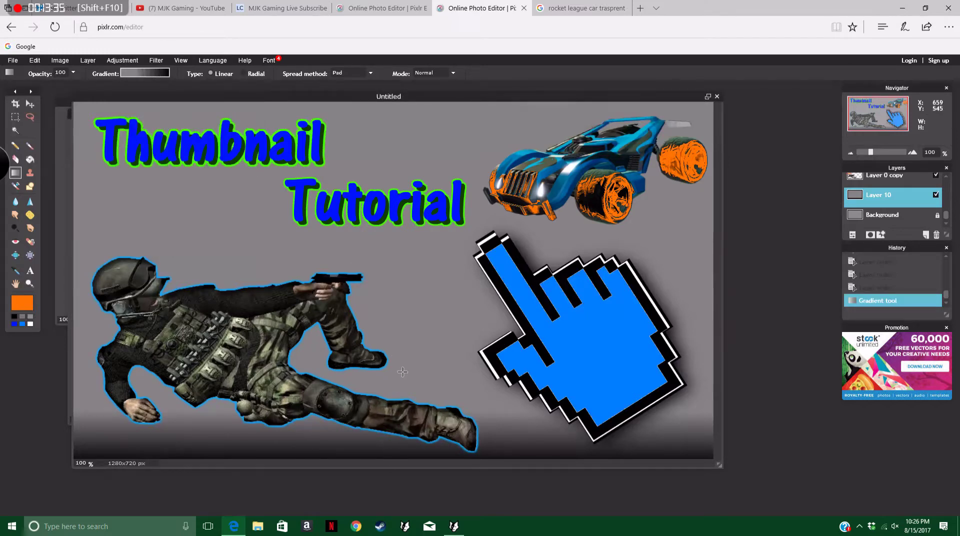
drag(402, 372, 403, 478)
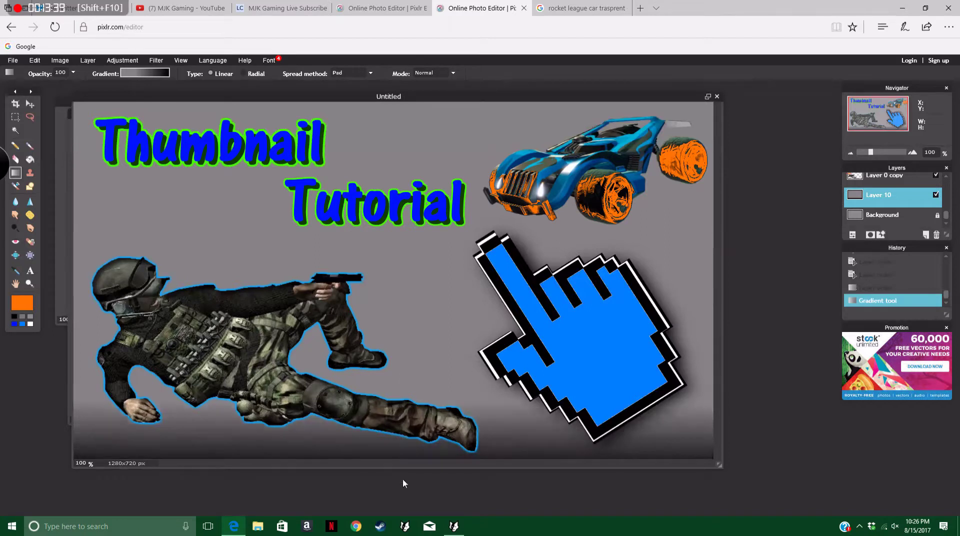
drag(420, 333, 419, 492)
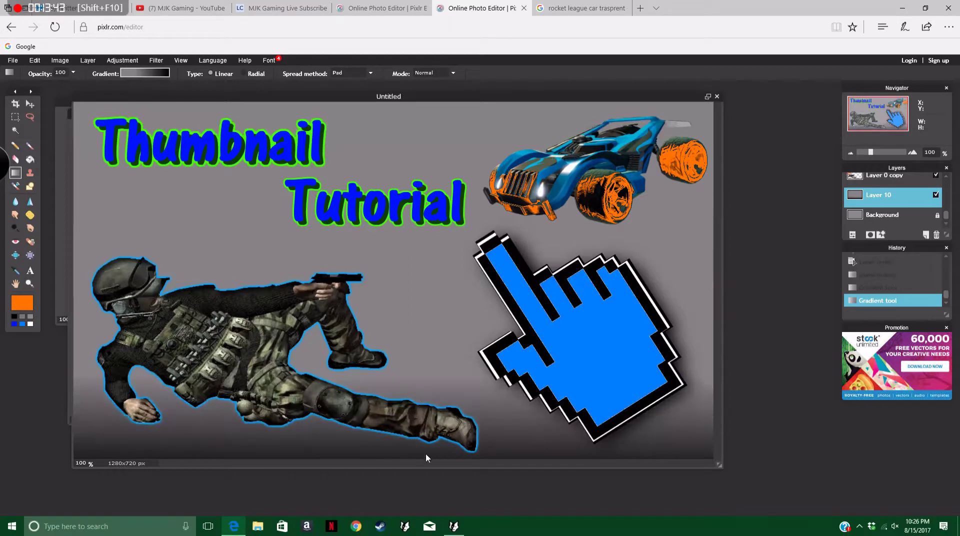
drag(417, 260, 417, 497)
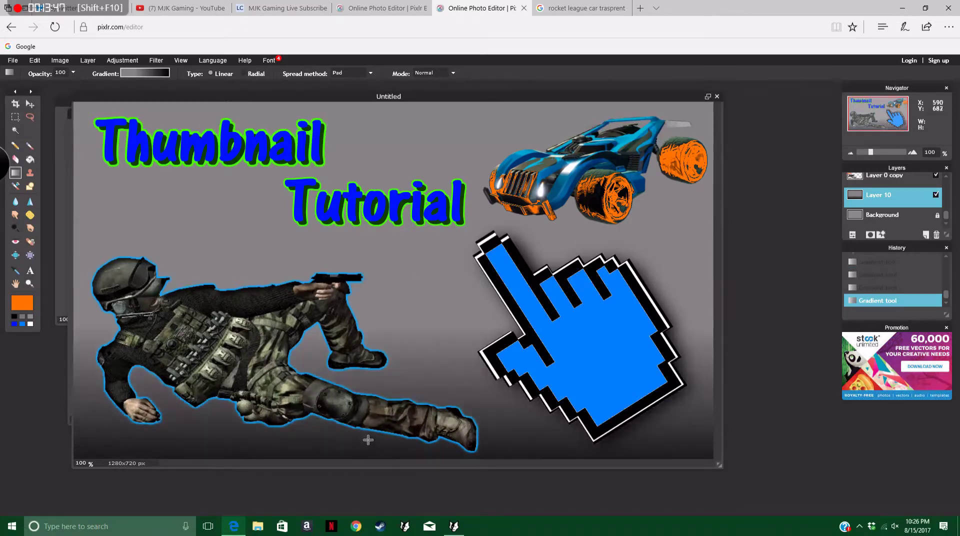
click(30, 104)
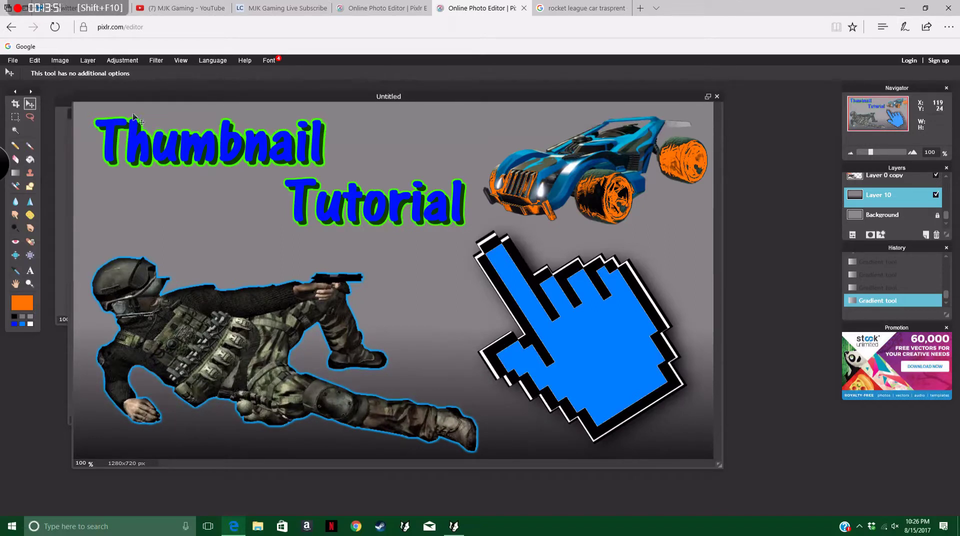
Save the thumbnail as Untitled.jpg in Pictures at JPEG quality 100, overwriting the old file.
click(11, 61)
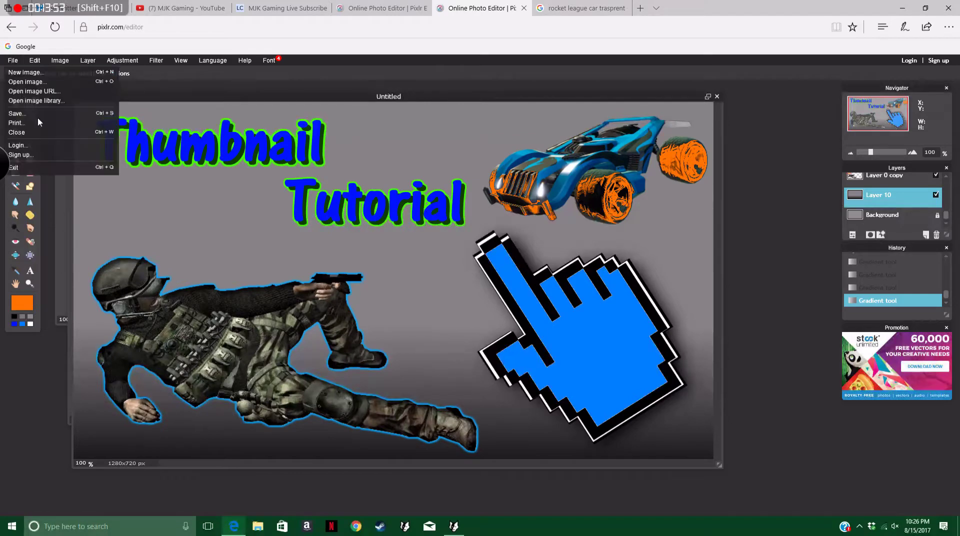
click(44, 117)
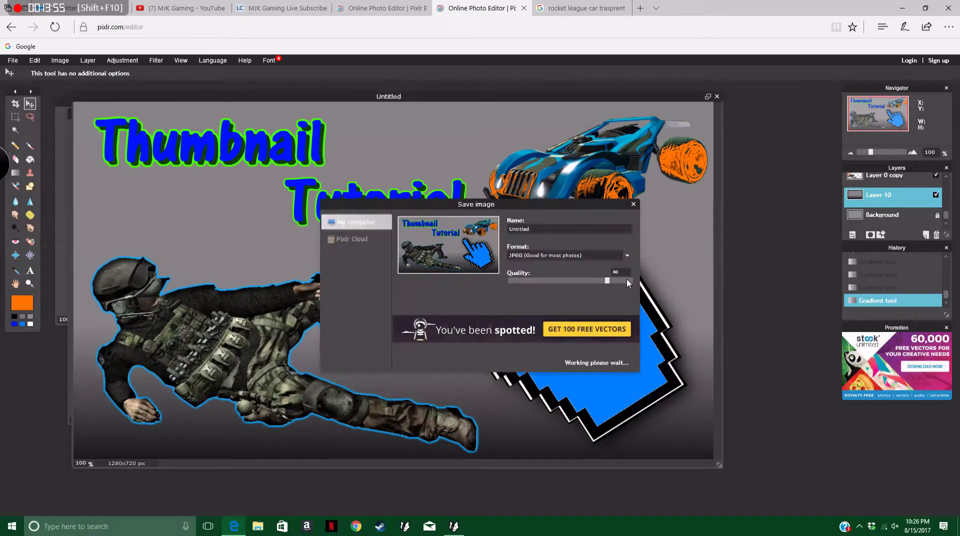
drag(606, 282, 632, 282)
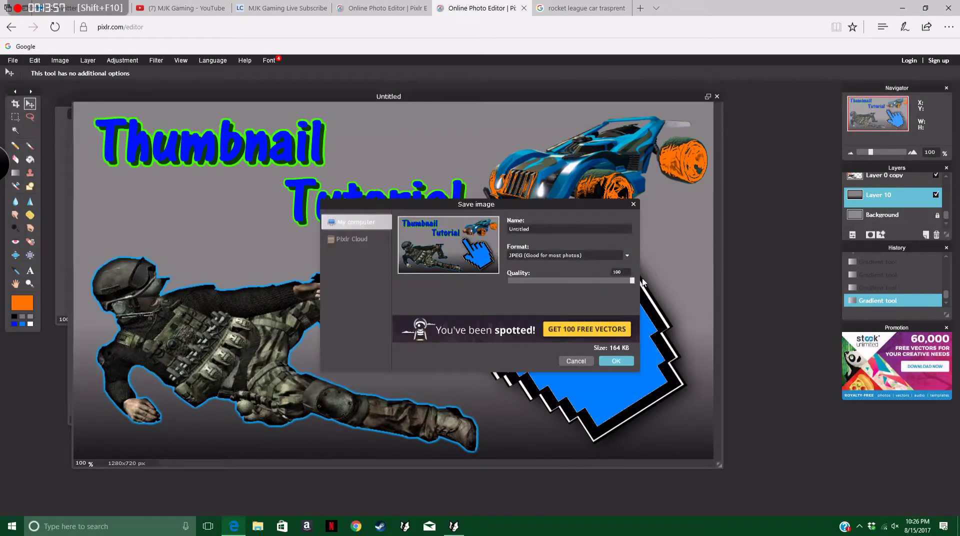
click(616, 361)
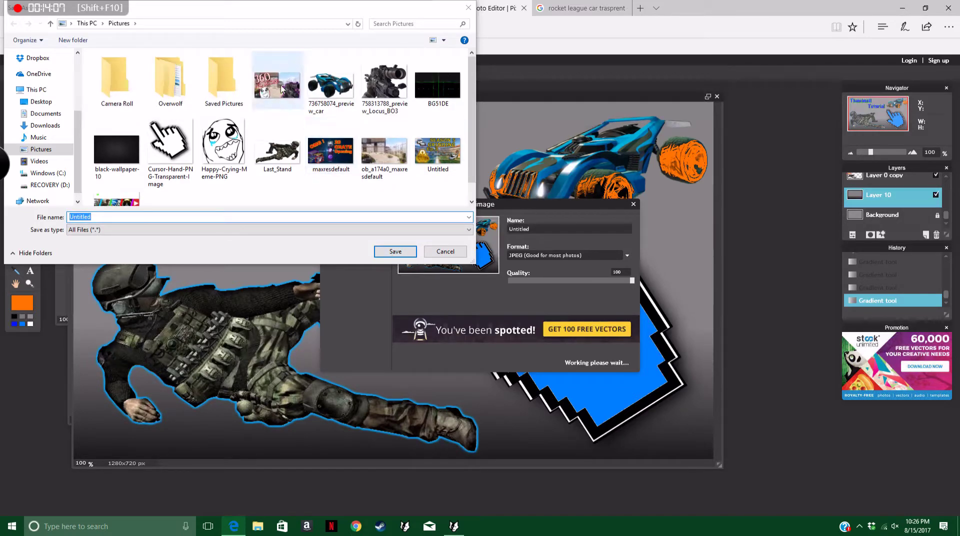
click(407, 253)
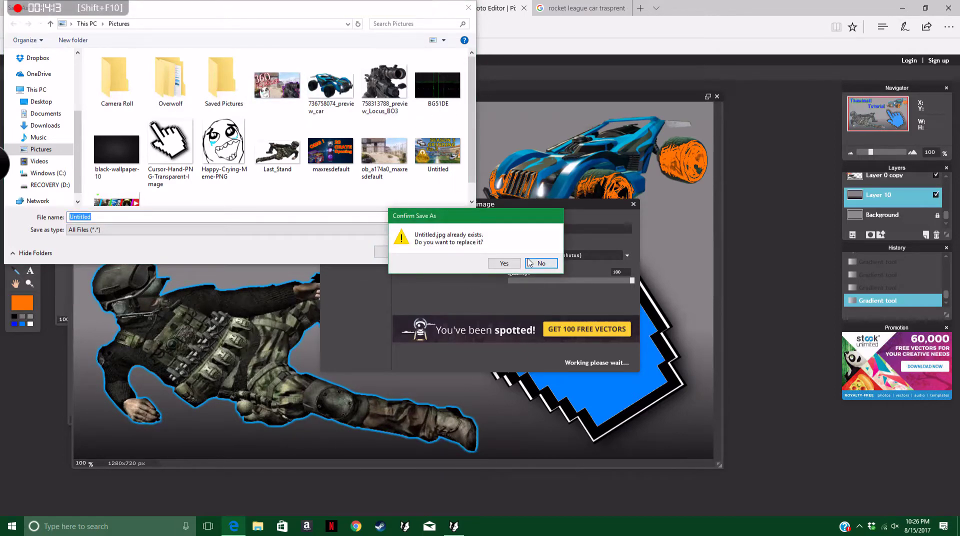
click(498, 263)
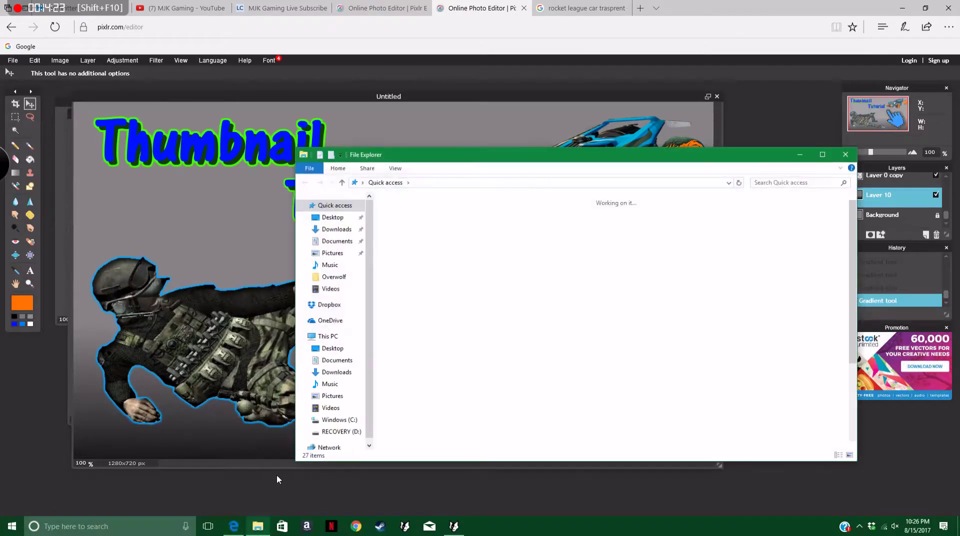
View the saved Untitled.jpg from the Pictures folder in Photos, then close it.
click(332, 396)
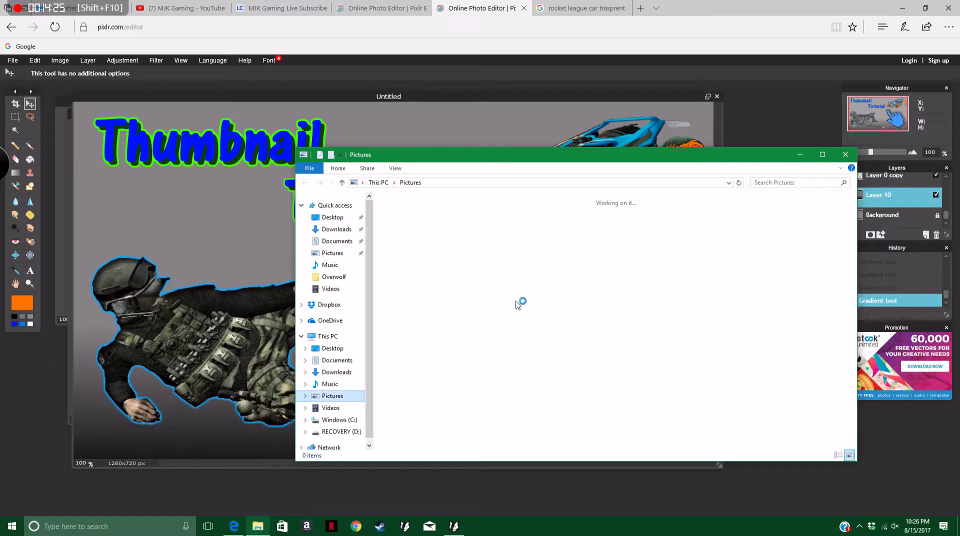
click(714, 300)
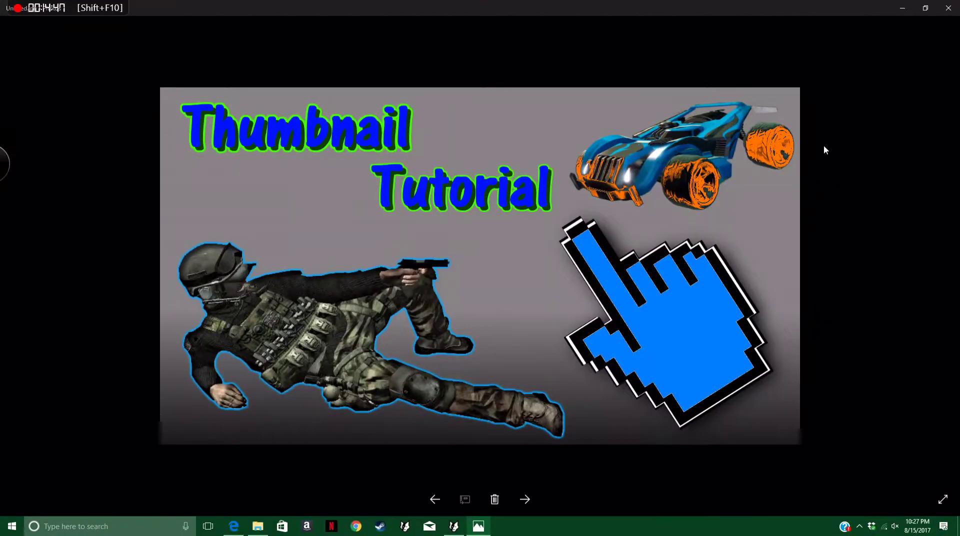
click(949, 5)
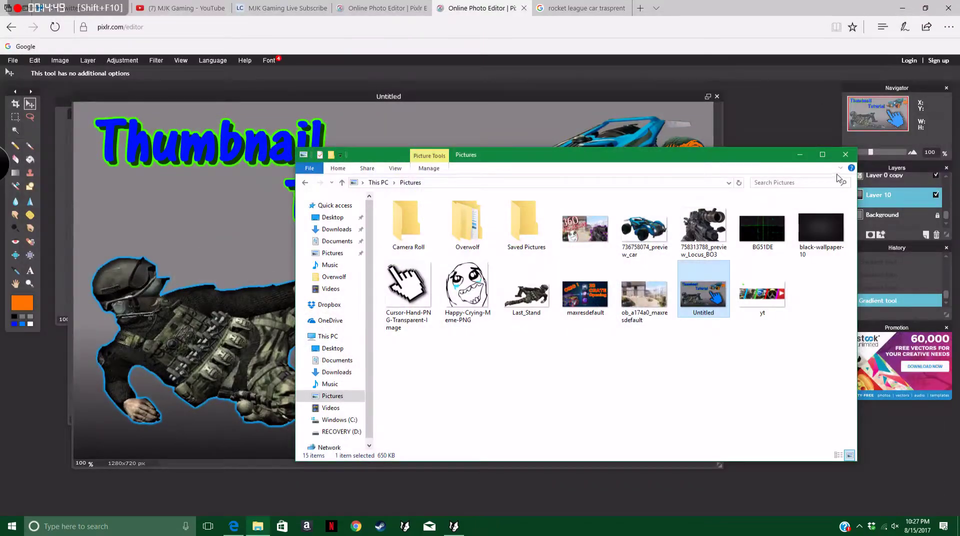
Close the File Explorer window showing Pictures.
click(850, 158)
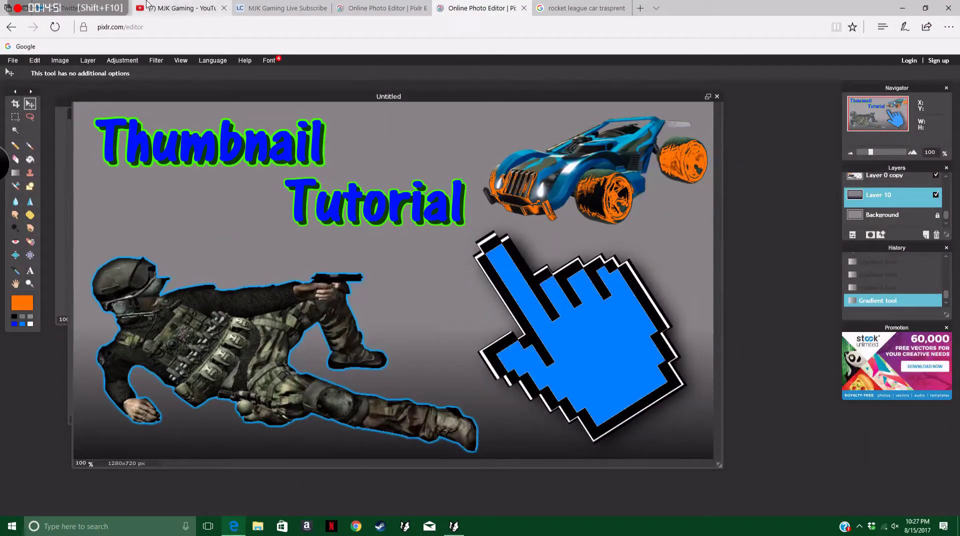